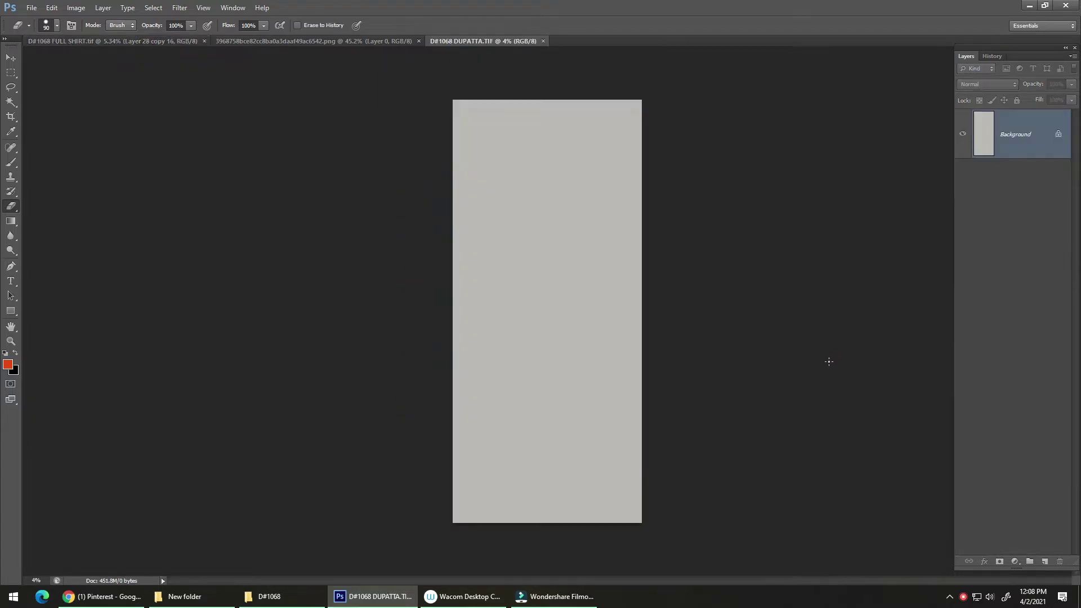
# Close the 3968758bce…png motif sheet containing the chain, flower and arch motifs.
pyautogui.click(306, 43)
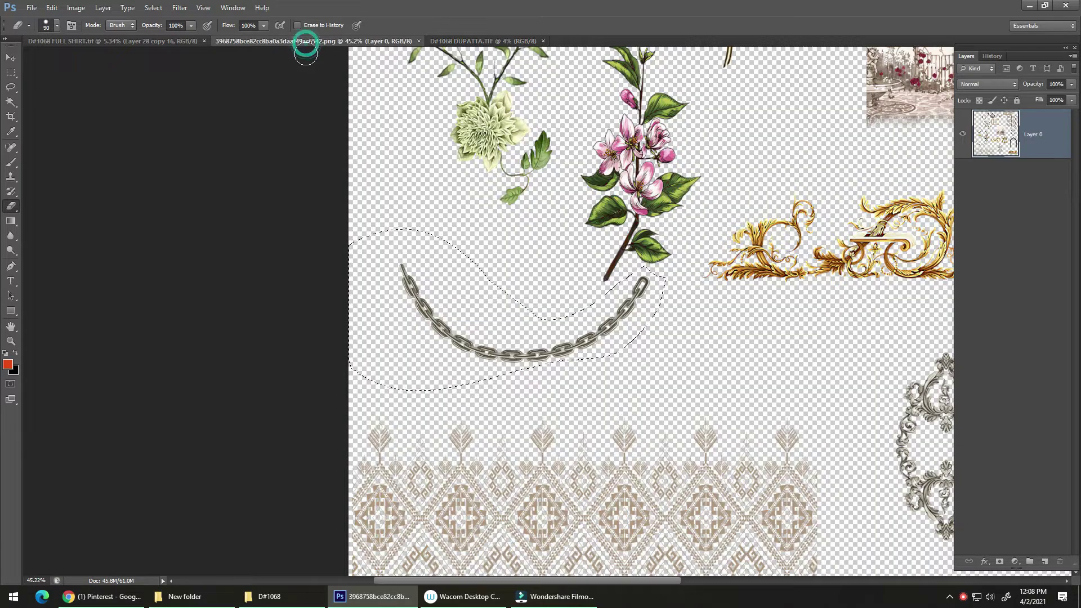
pyautogui.scroll(-5, 377, 178)
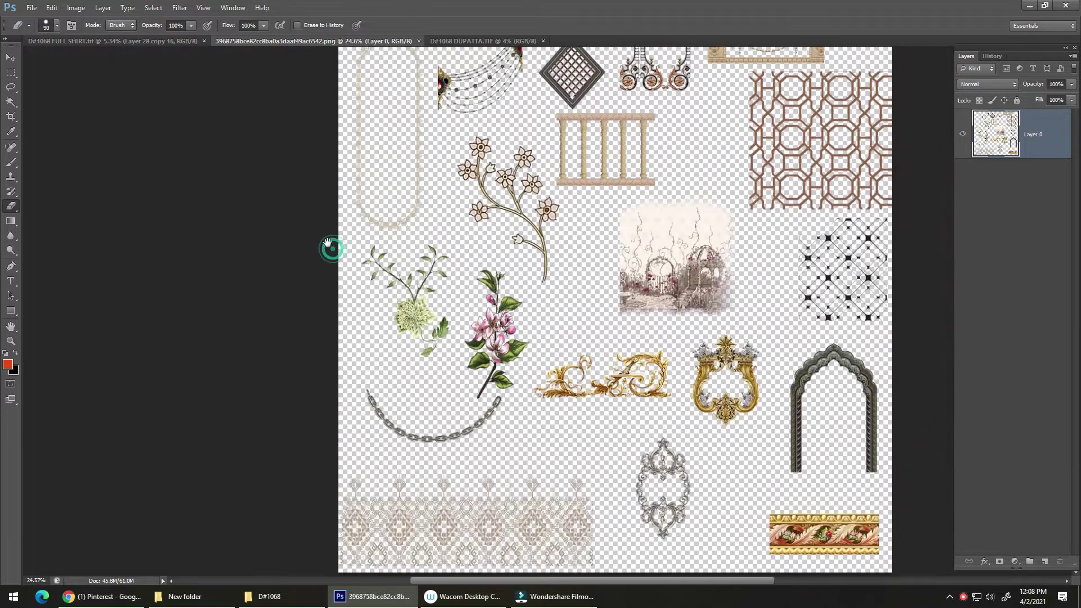
pyautogui.hotkey('ctrl', 'w')
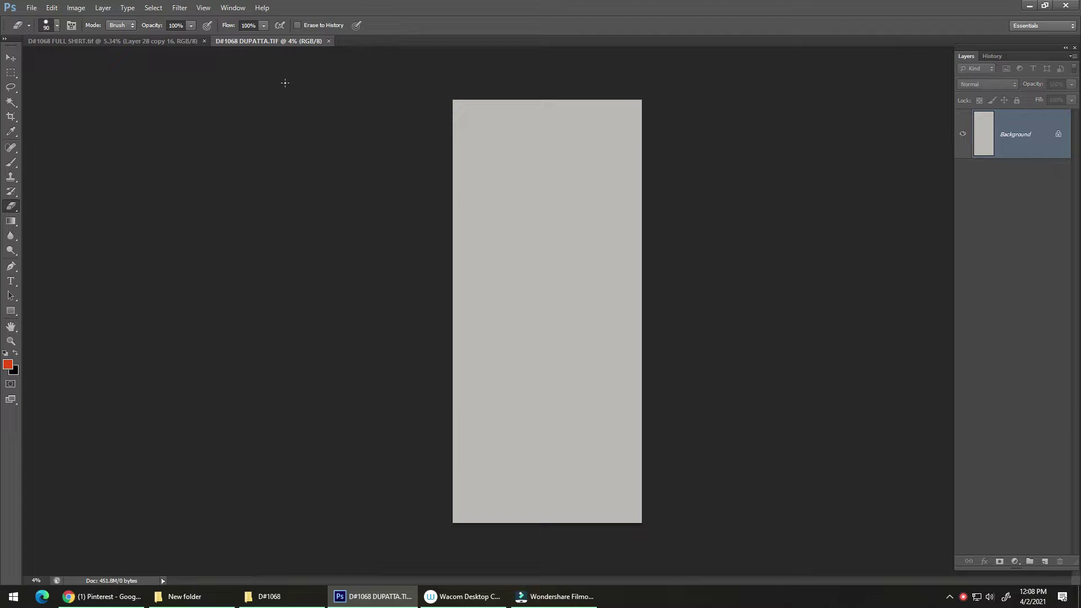
# Sample the light teal from the full shirt design and fill the D#1068 DUPATTA.TIF background with it.
pyautogui.click(167, 41)
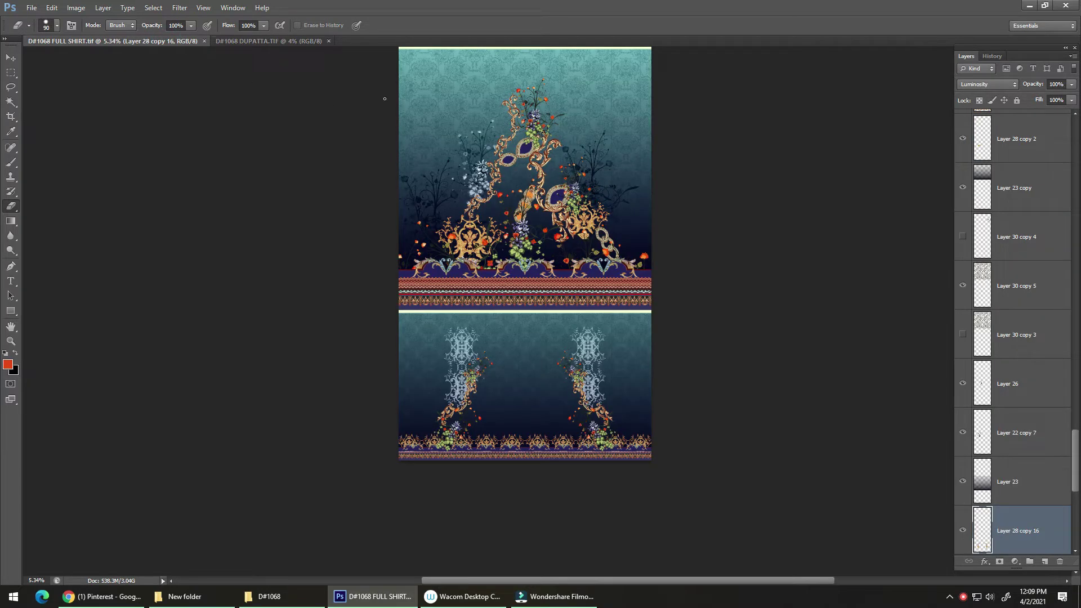
pyautogui.moveTo(526, 277); pyautogui.dragTo(504, 409)
pyautogui.keyDown('ctrl'); pyautogui.click(581, 153); pyautogui.keyUp('ctrl')
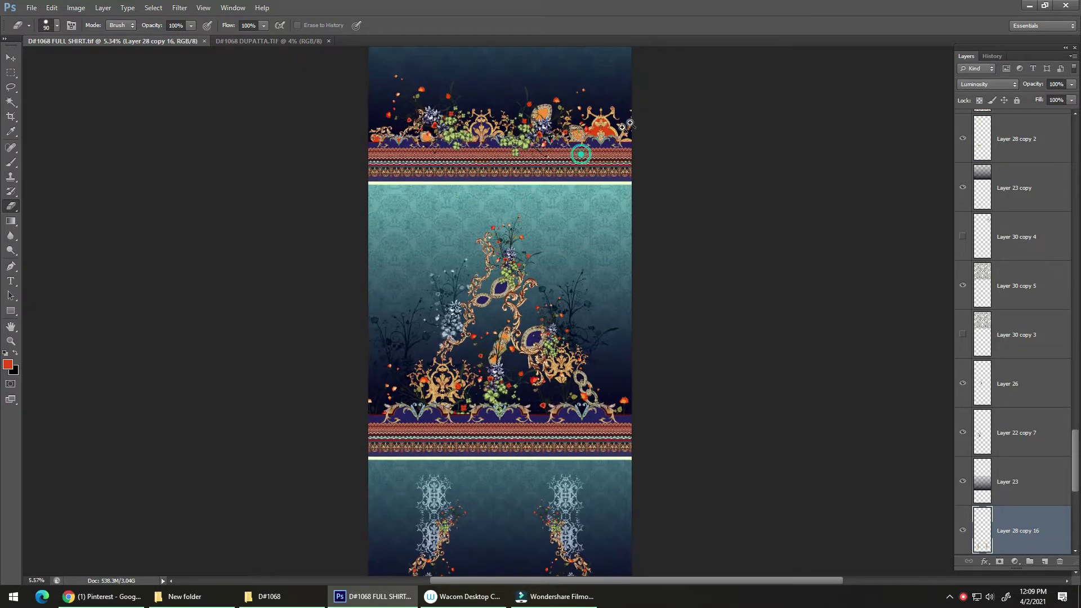
pyautogui.scroll(4, 582, 252)
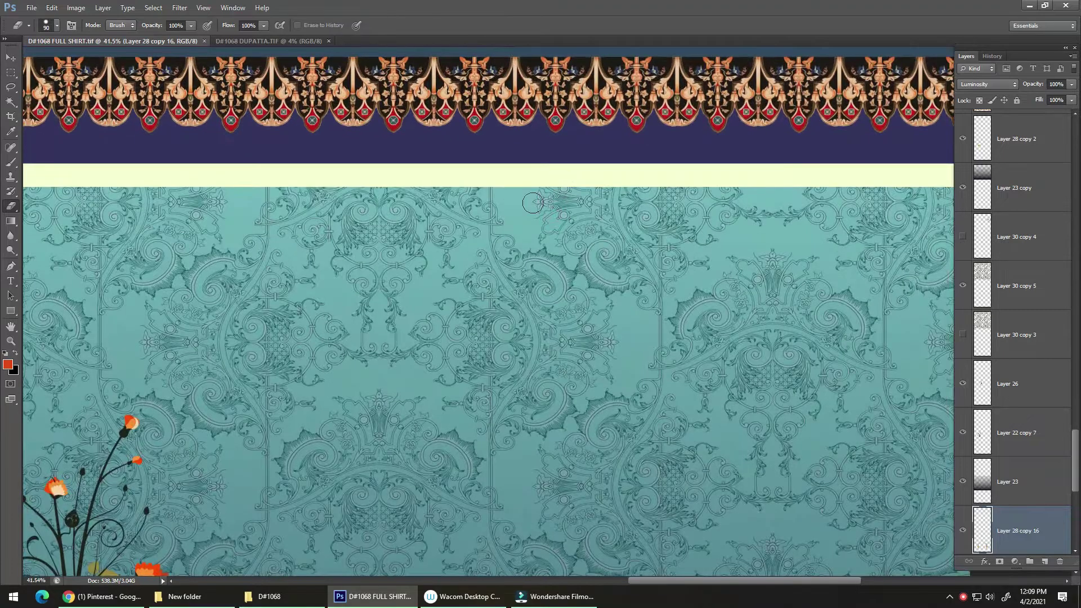
pyautogui.press('i')
pyautogui.click(279, 42)
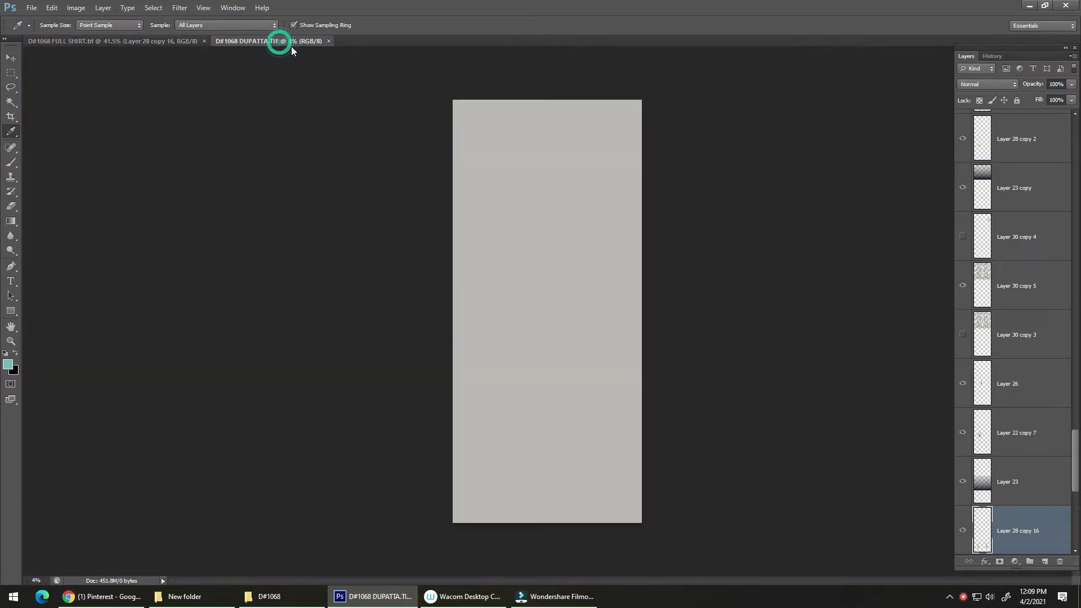
pyautogui.hotkey('alt', 'BackSpace')
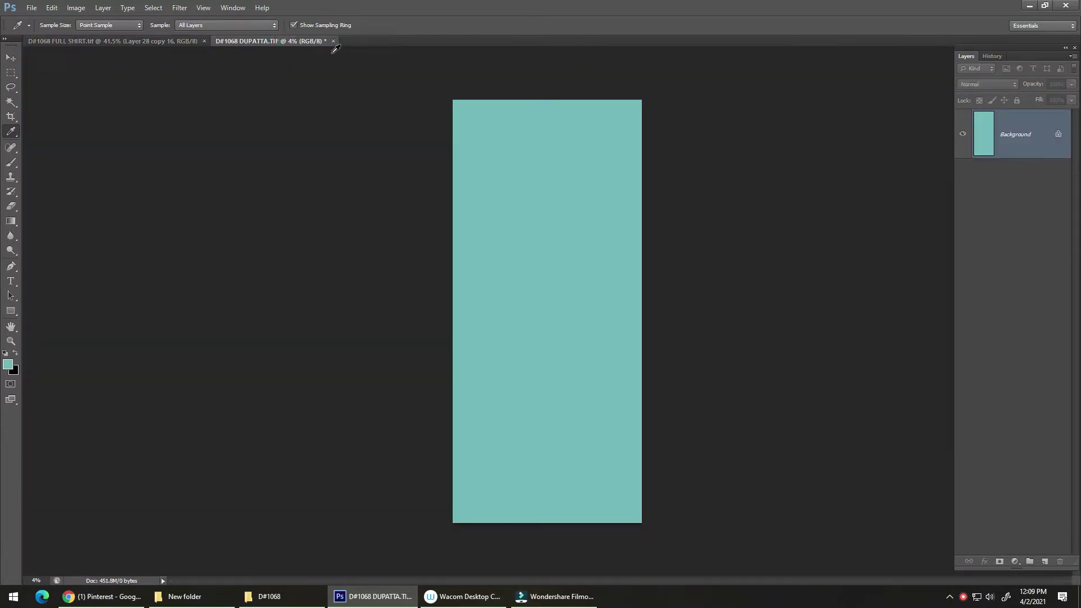
# Sample the dark navy-purple from the shirt design and fill the dupatta background with it.
pyautogui.click(168, 42)
pyautogui.moveTo(578, 274); pyautogui.dragTo(443, 274)
pyautogui.moveTo(512, 334); pyautogui.dragTo(456, 227)
pyautogui.moveTo(496, 382); pyautogui.dragTo(535, 389)
pyautogui.moveTo(511, 376); pyautogui.dragTo(481, 311)
pyautogui.scroll(1, 482, 311)
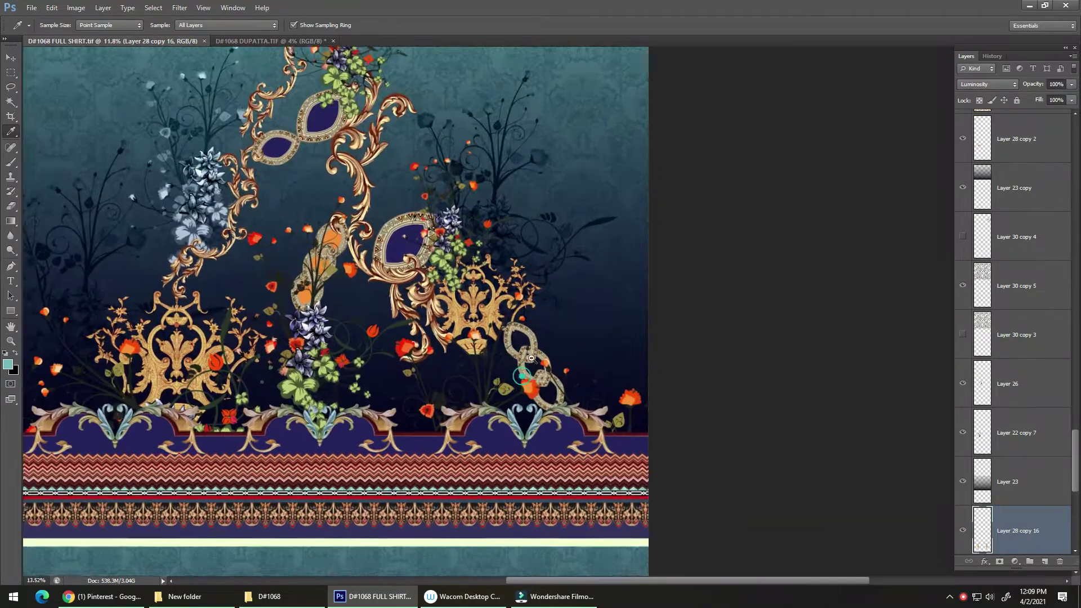
pyautogui.scroll(-2, 507, 338)
pyautogui.scroll(1, 535, 372)
pyautogui.scroll(3, 535, 373)
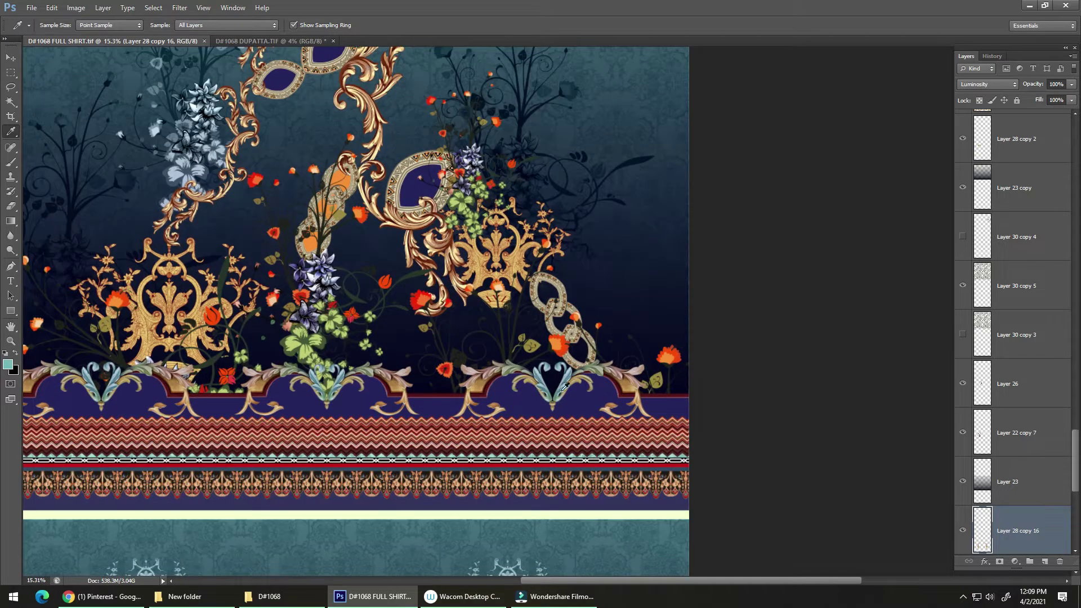
pyautogui.moveTo(440, 267); pyautogui.dragTo(405, 276)
pyautogui.moveTo(405, 277); pyautogui.dragTo(411, 336)
pyautogui.moveTo(412, 336); pyautogui.dragTo(390, 401)
pyautogui.click(273, 41)
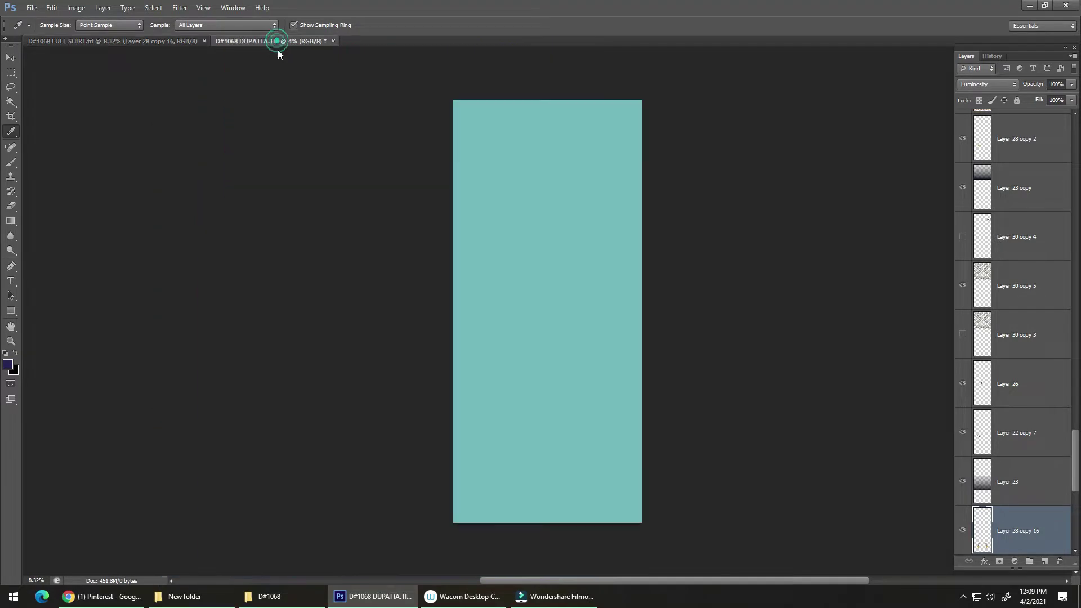
pyautogui.hotkey('alt', 'BackSpace')
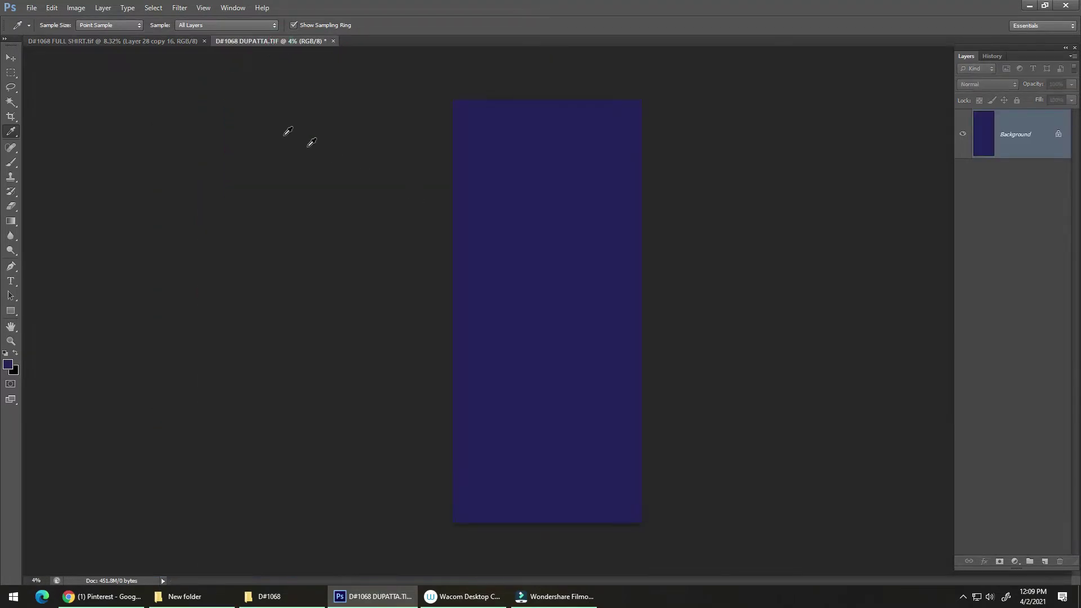
# Set the foreground colour to the light teal sampled near the top of the shirt's floral panel.
pyautogui.click(180, 41)
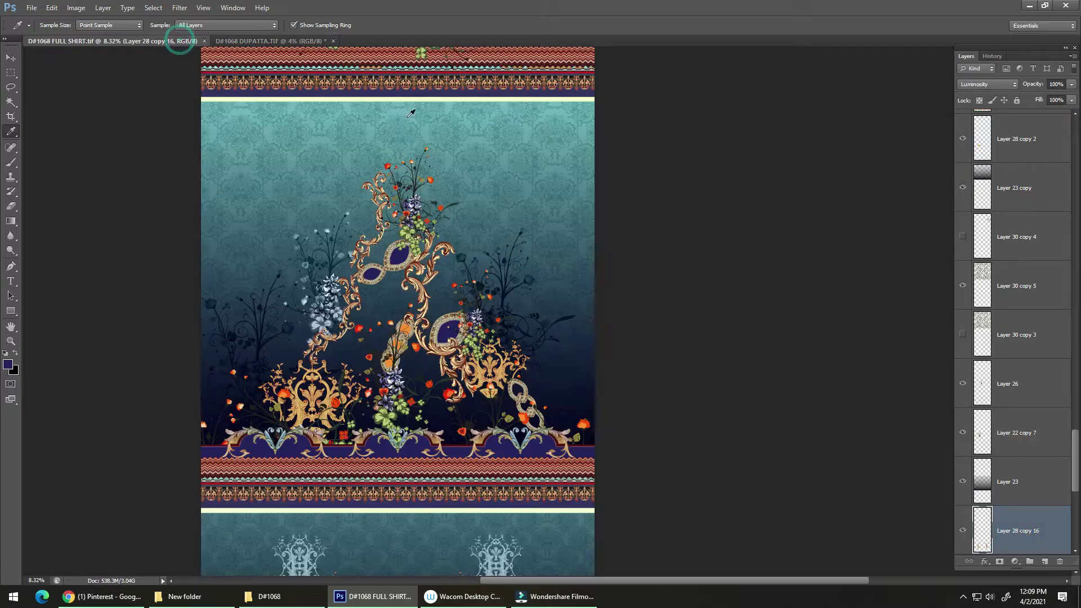
pyautogui.click(559, 103)
pyautogui.press('v')
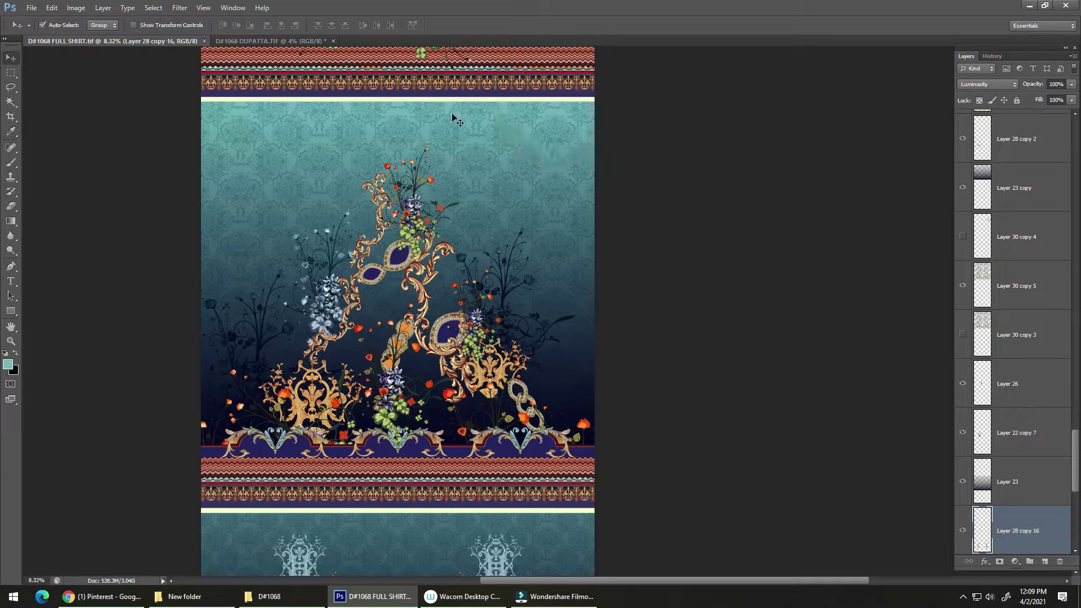
# Switch to File Explorer and open the motif sheets a3d770e5…png, a6bd1909…png and e4575afd…png from New folder in Photoshop.
pyautogui.click(222, 597)
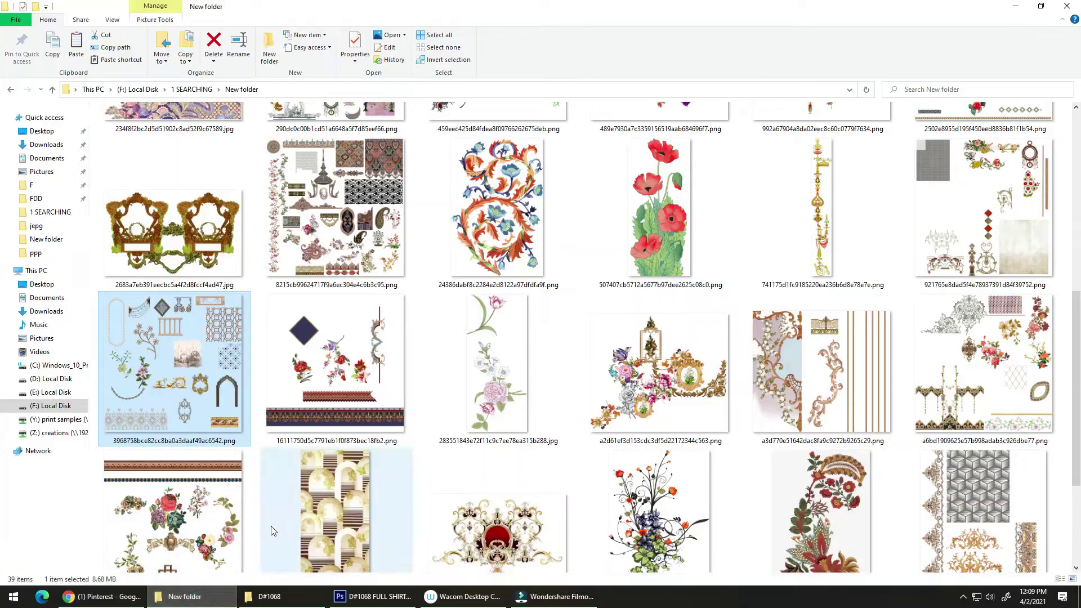
pyautogui.scroll(-1, 259, 429)
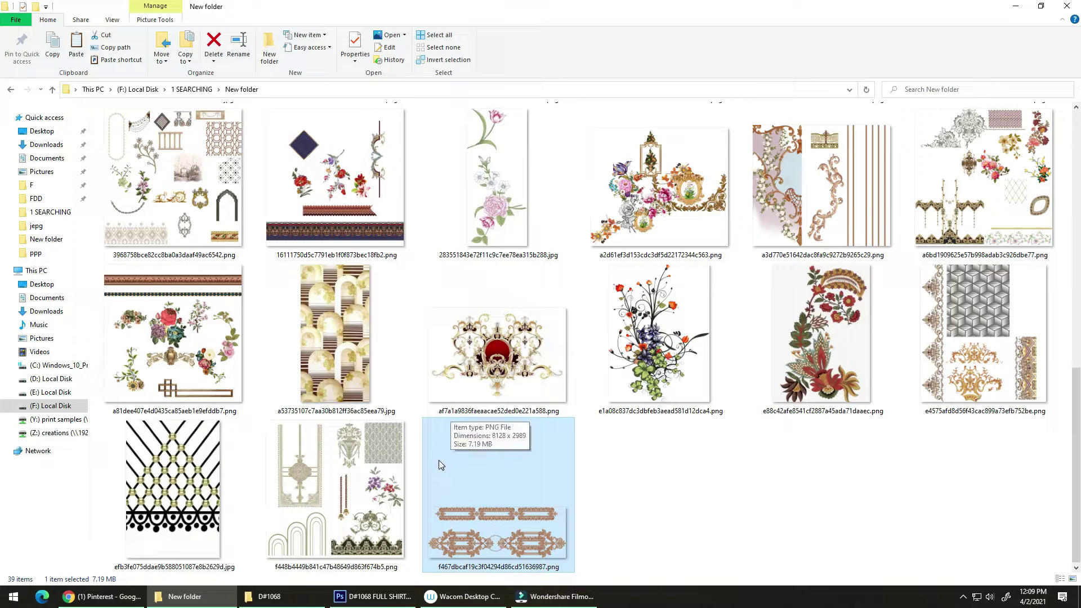
pyautogui.click(959, 388)
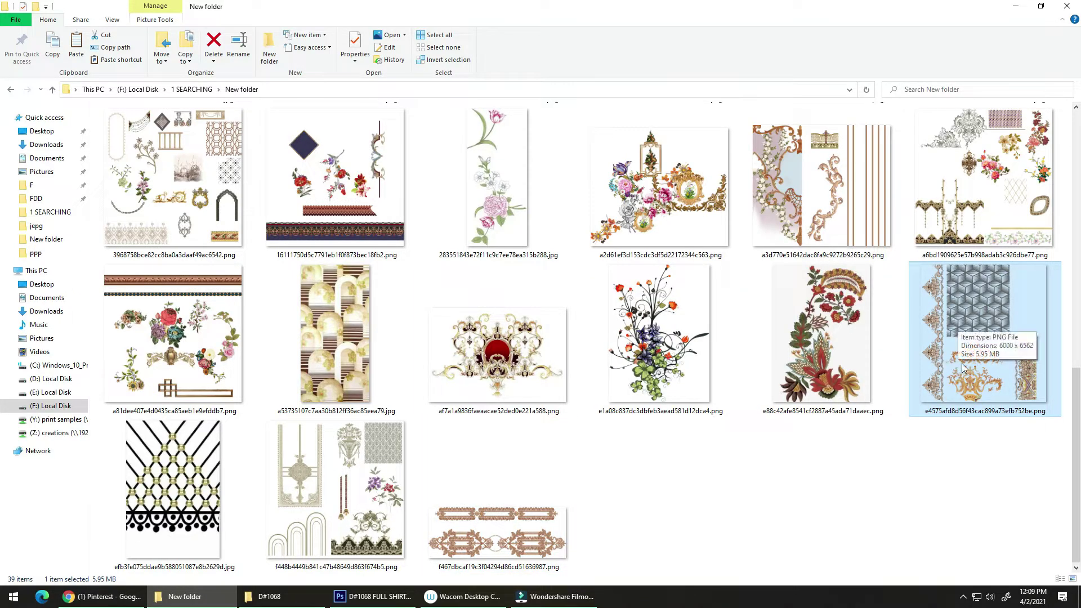
pyautogui.keyDown('ctrl'); pyautogui.click(853, 230); pyautogui.keyUp('ctrl')
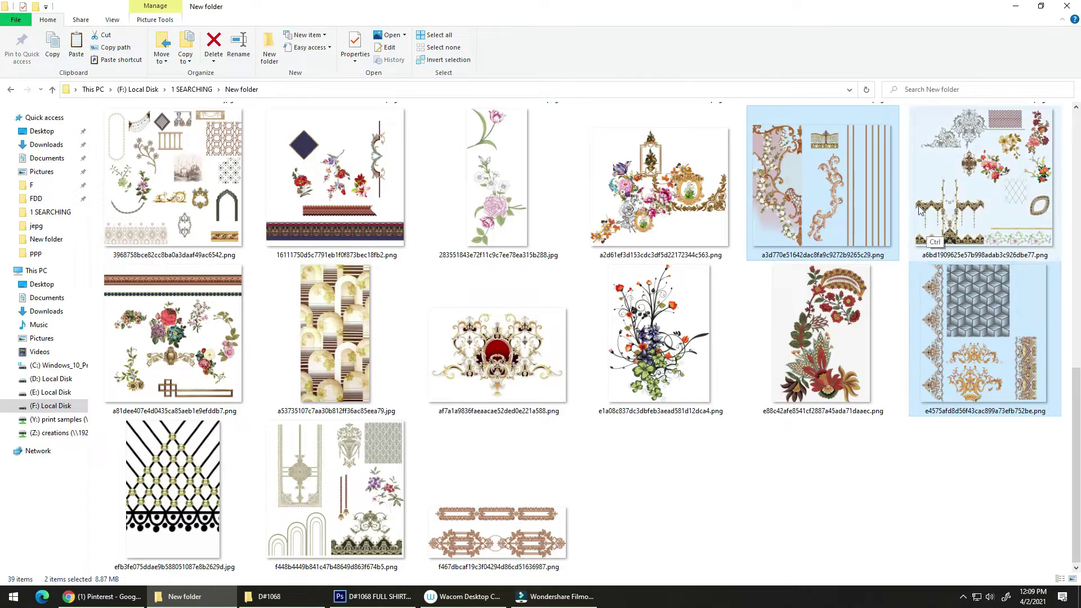
pyautogui.keyDown('ctrl'); pyautogui.click(952, 193); pyautogui.keyUp('ctrl')
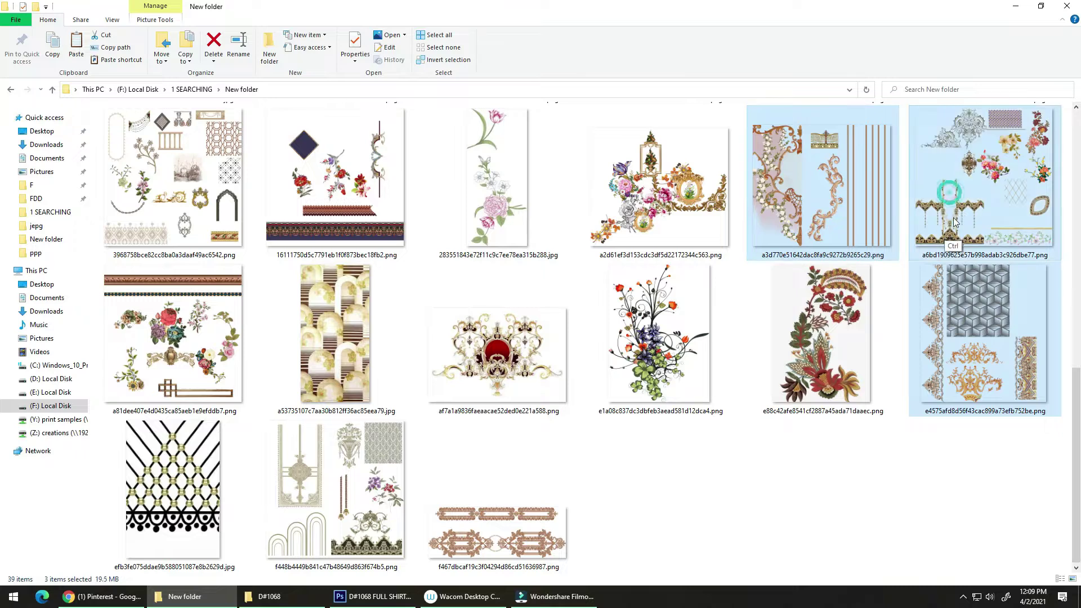
pyautogui.press('Return')
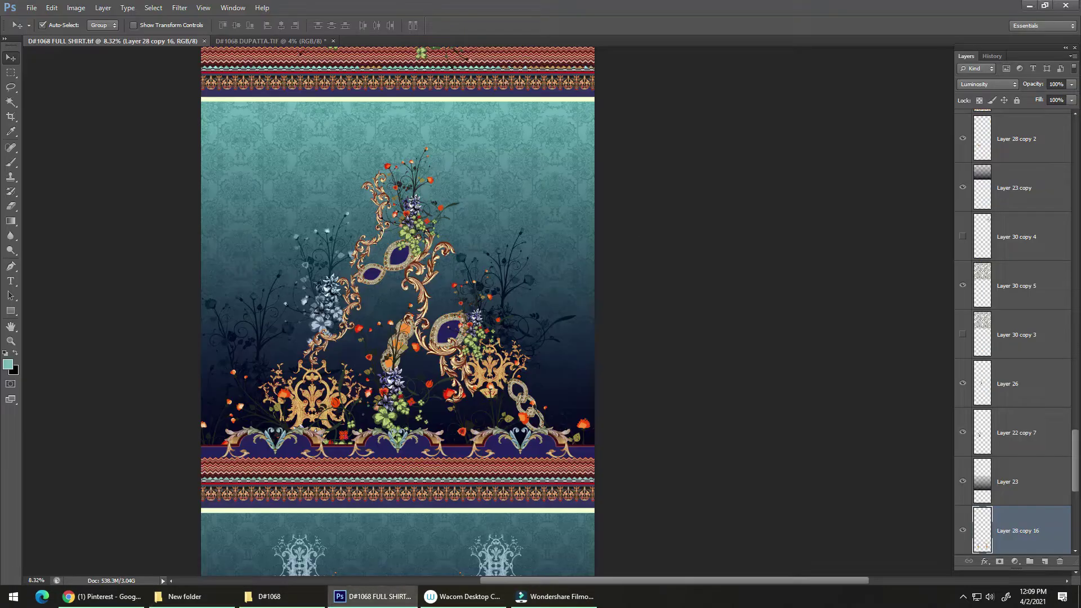
pyautogui.hotkey('alt', 'Tab')
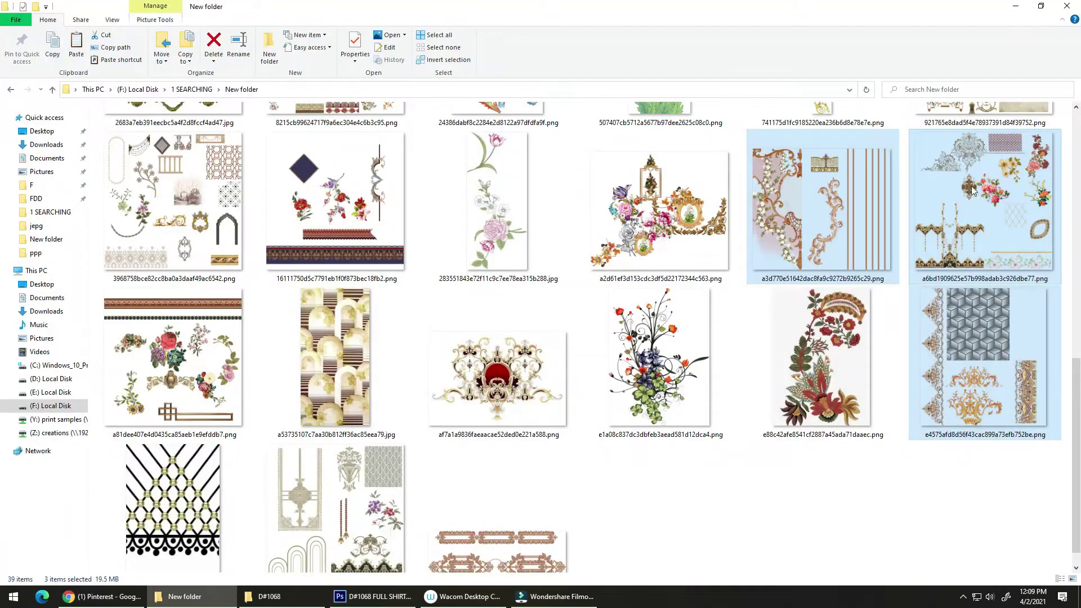
pyautogui.moveTo(985, 186); pyautogui.dragTo(513, 90)
pyautogui.hotkey('alt', 'Tab')
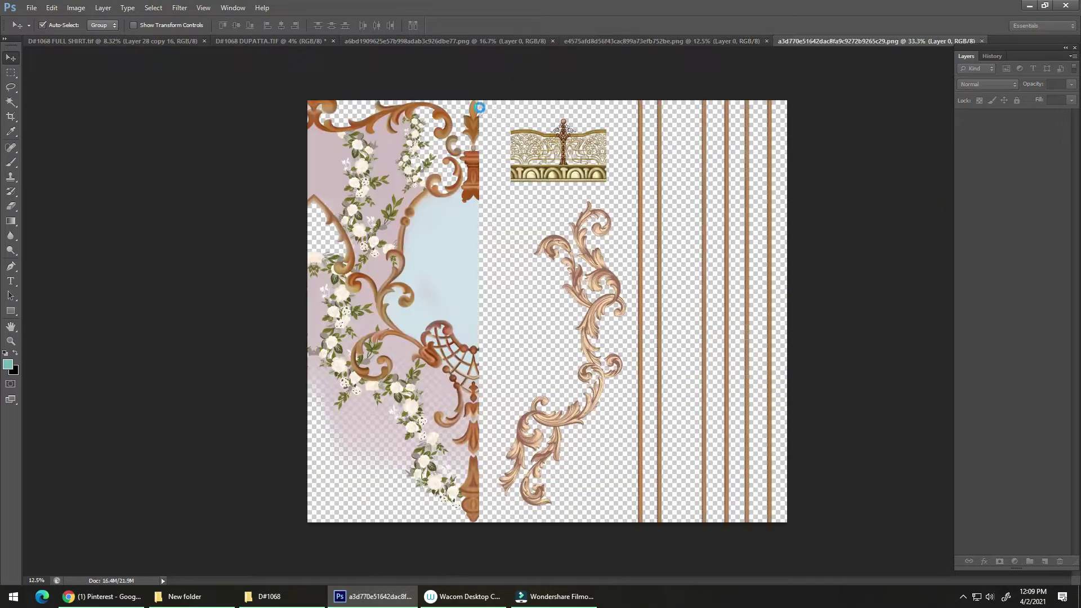
# Lasso the tall leafy scroll ornament in the a3d770e5…png sheet and copy it into the dupatta document.
pyautogui.press('l')
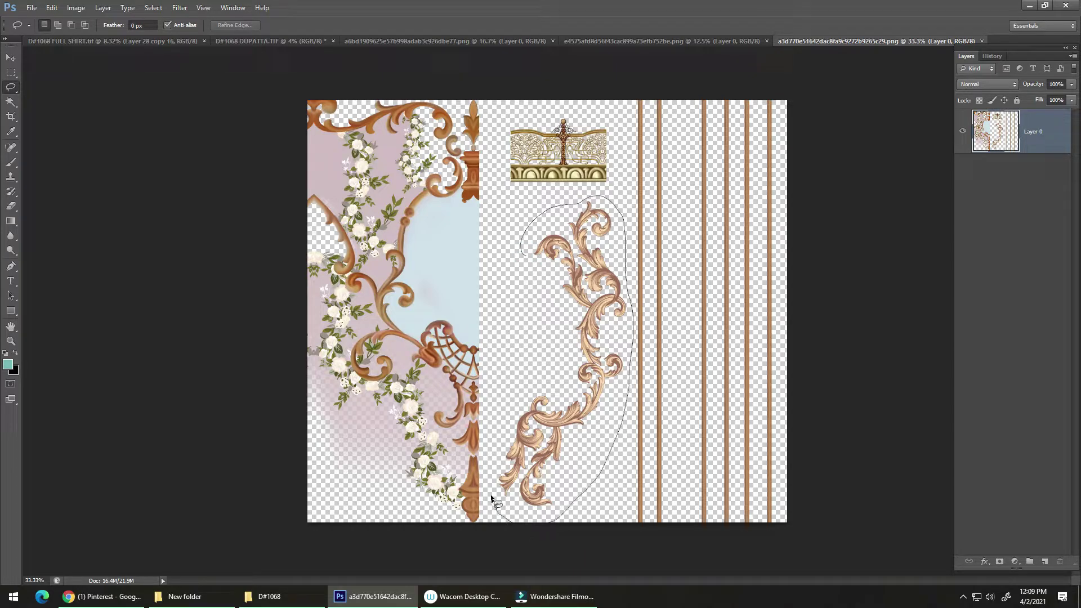
pyautogui.moveTo(495, 503); pyautogui.dragTo(490, 476)
pyautogui.press('alt')
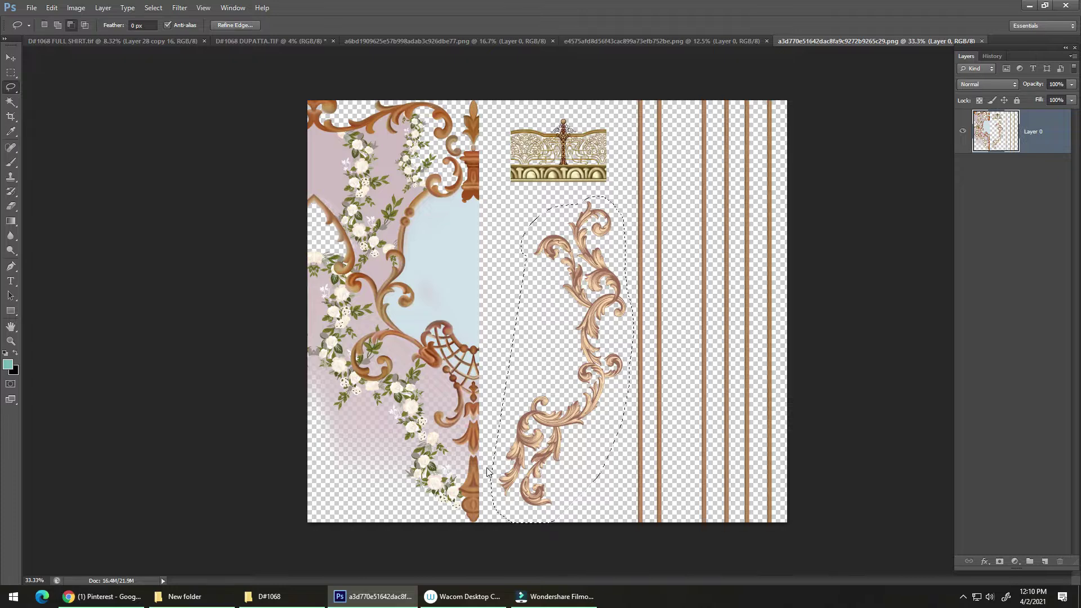
pyautogui.hotkey('alt', 'w')
pyautogui.press('2')
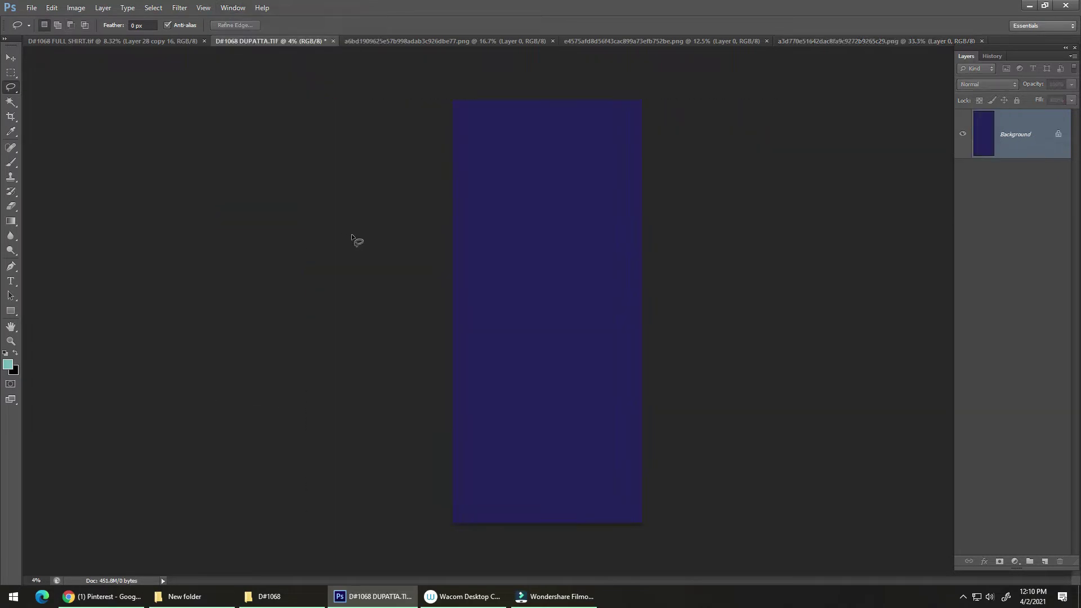
pyautogui.hotkey('ctrl', 'v')
# Enlarge the pasted scroll ornament with Free Transform and apply the transformation.
pyautogui.hotkey('ctrl', 't')
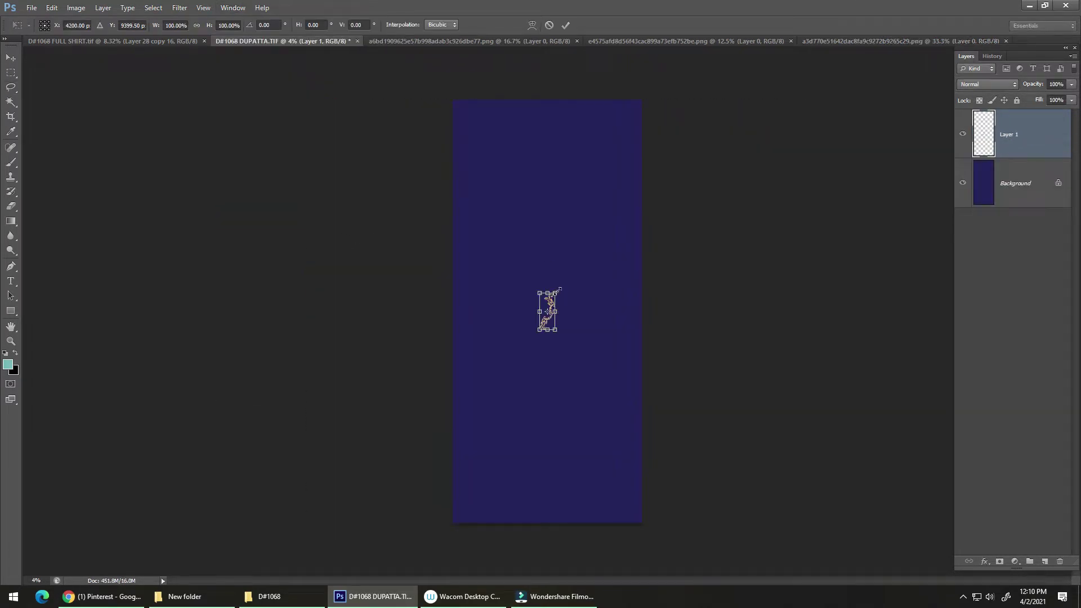
pyautogui.moveTo(556, 292); pyautogui.dragTo(638, 230)
pyautogui.doubleClick(556, 294)
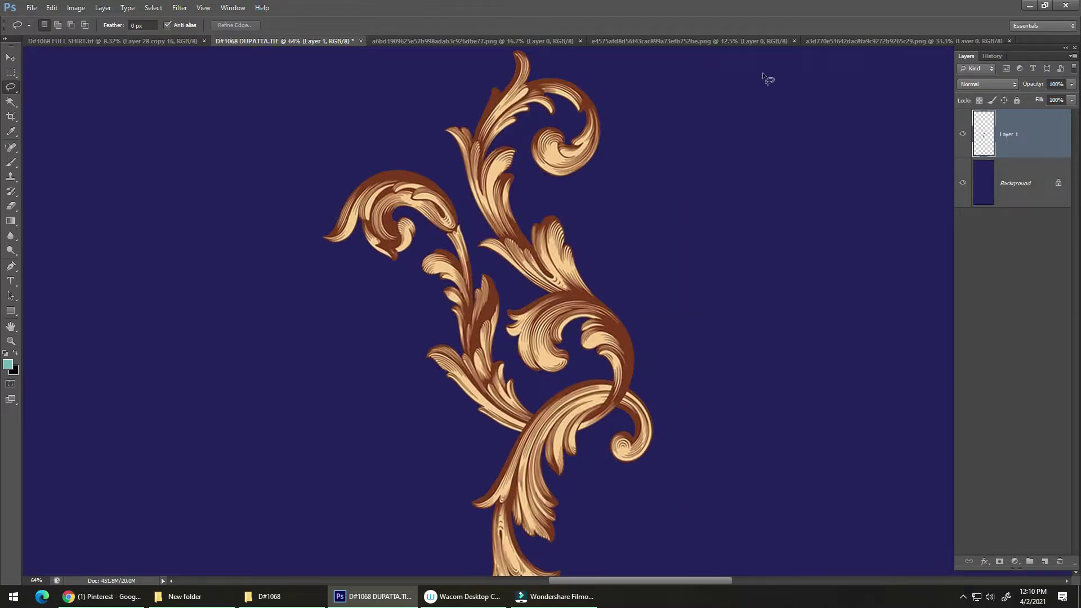
# Close the a3d770e5…png motif sheet.
pyautogui.click(835, 41)
pyautogui.moveTo(629, 262); pyautogui.dragTo(606, 267)
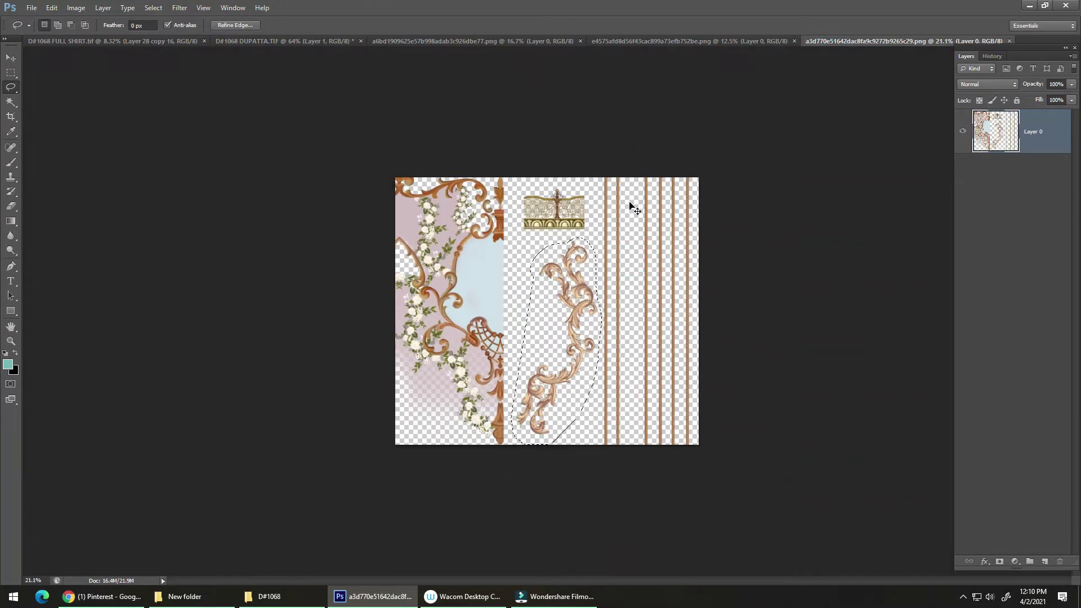
pyautogui.hotkey('ctrl', 'w')
# Lasso the lower golden basket ornament in the e4575afd…png sheet and copy it into the dupatta document.
pyautogui.click(701, 41)
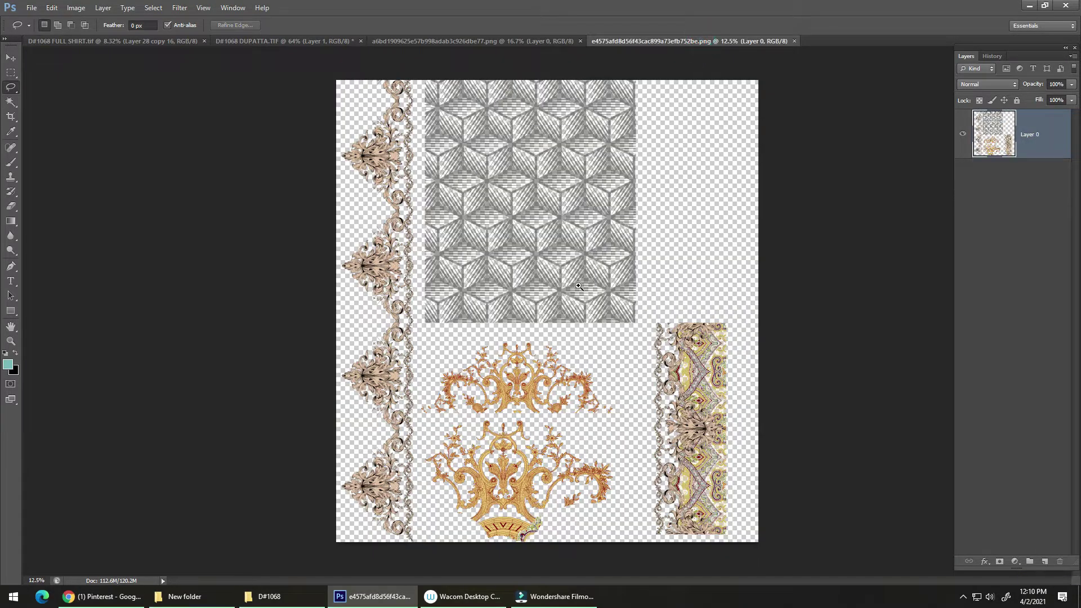
pyautogui.moveTo(565, 360); pyautogui.dragTo(632, 149)
pyautogui.moveTo(608, 264); pyautogui.dragTo(602, 296)
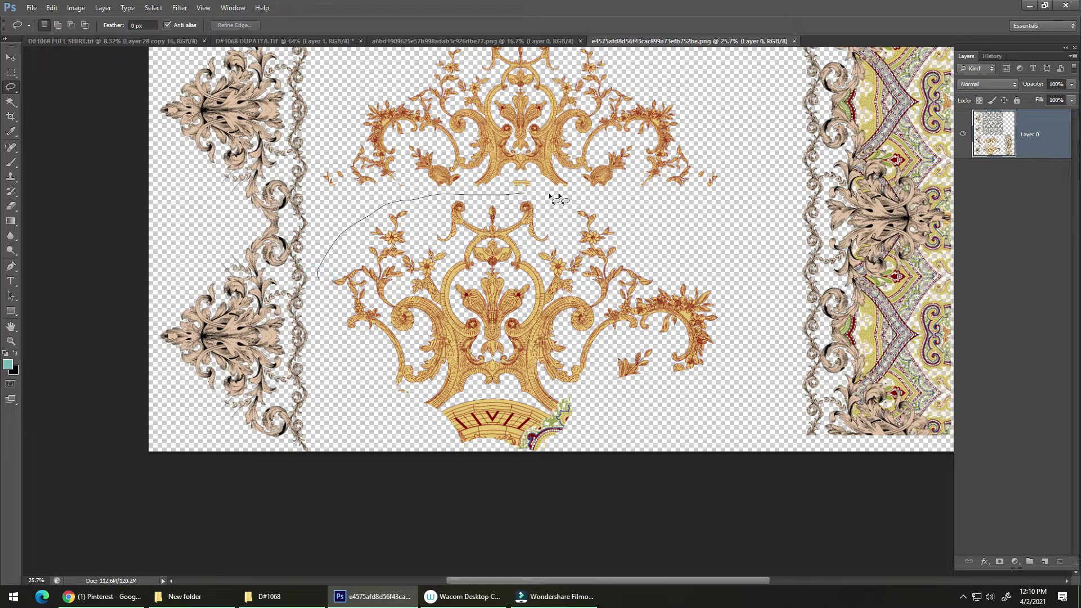
pyautogui.moveTo(381, 406); pyautogui.dragTo(338, 380)
pyautogui.hotkey('alt', 'w')
pyautogui.press('2')
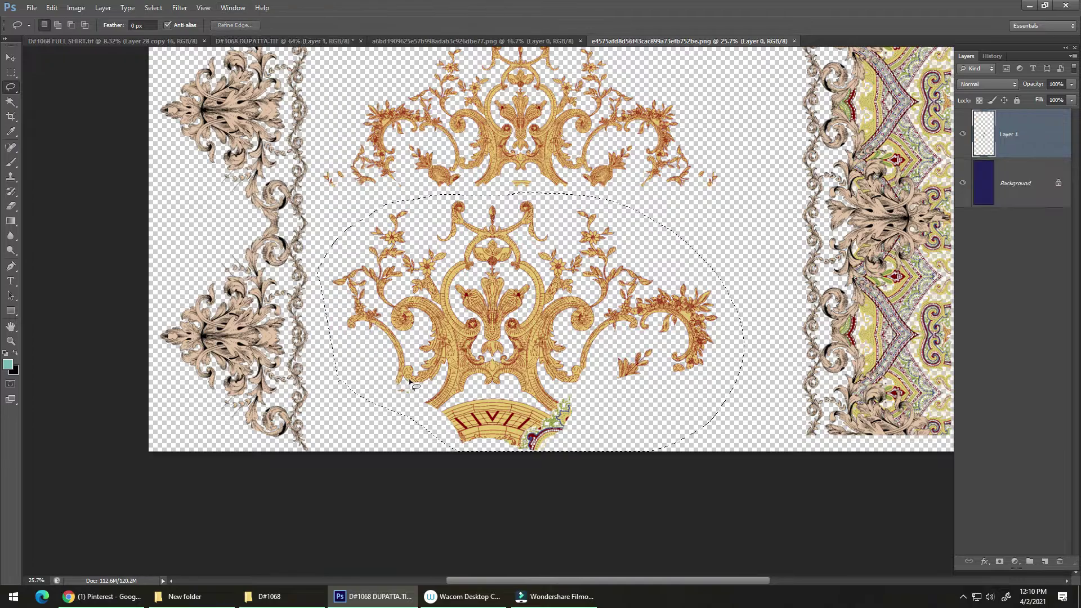
pyautogui.hotkey('ctrl', 'v')
# Move the pasted golden ornament to the dupatta's bottom-left corner and scale it to about 306%.
pyautogui.moveTo(569, 368); pyautogui.dragTo(488, 380)
pyautogui.press('v')
pyautogui.moveTo(488, 385); pyautogui.dragTo(422, 340)
pyautogui.hotkey('ctrl', 't')
pyautogui.moveTo(538, 287); pyautogui.dragTo(552, 394)
pyautogui.moveTo(495, 467); pyautogui.dragTo(586, 371)
# Shift the enlarged golden ornament down so its base runs past the dupatta's bottom edge, and apply the transformation.
pyautogui.moveTo(546, 420); pyautogui.dragTo(516, 340)
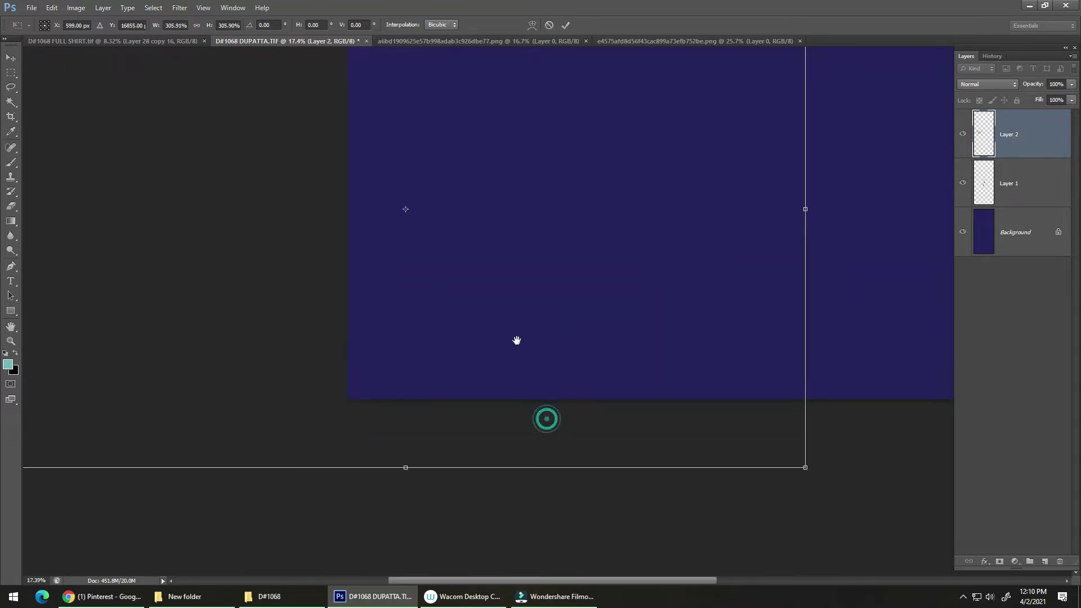
pyautogui.scroll(-2, 519, 357)
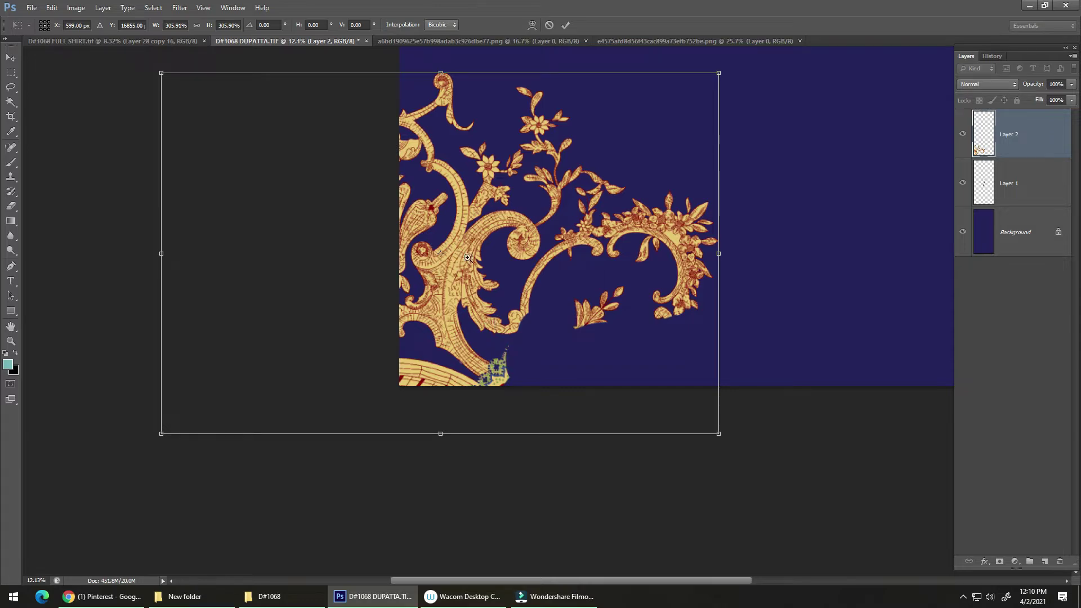
pyautogui.scroll(1, 467, 257)
pyautogui.moveTo(495, 374); pyautogui.dragTo(506, 472)
pyautogui.doubleClick(506, 460)
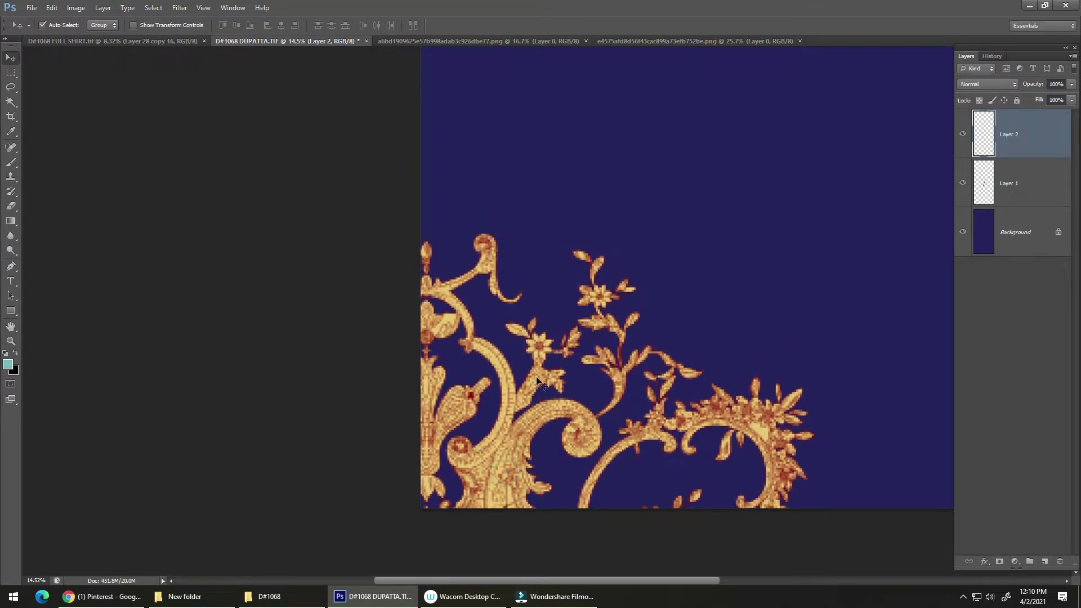
pyautogui.moveTo(439, 228); pyautogui.dragTo(414, 279)
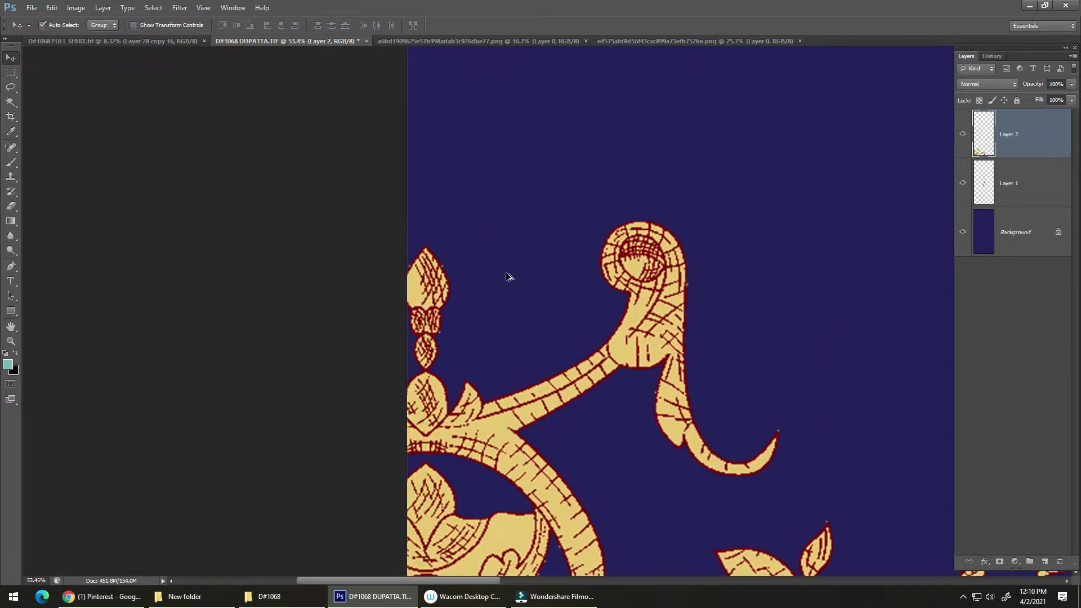
# Examine the enlarged golden ornament up close and look through the e4575afd…png and a6bd1909…png sheets for further motifs.
pyautogui.moveTo(531, 316); pyautogui.dragTo(442, 325)
pyautogui.moveTo(480, 362); pyautogui.dragTo(440, 379)
pyautogui.moveTo(472, 328); pyautogui.dragTo(434, 357)
pyautogui.click(613, 43)
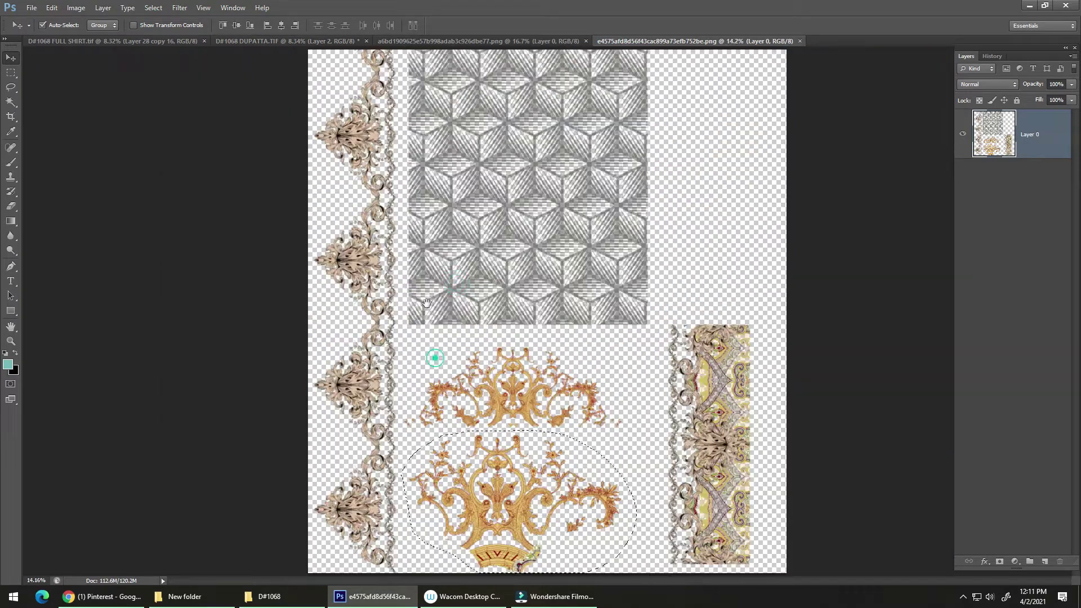
pyautogui.moveTo(361, 266); pyautogui.dragTo(420, 265)
pyautogui.moveTo(491, 248); pyautogui.dragTo(451, 349)
pyautogui.click(534, 41)
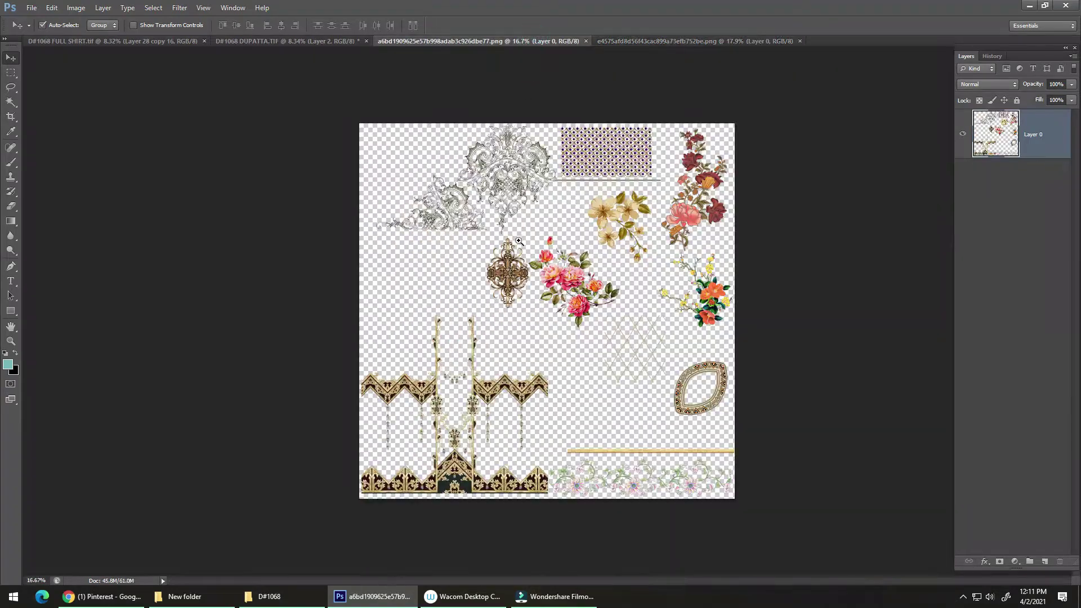
pyautogui.moveTo(519, 241); pyautogui.dragTo(519, 260)
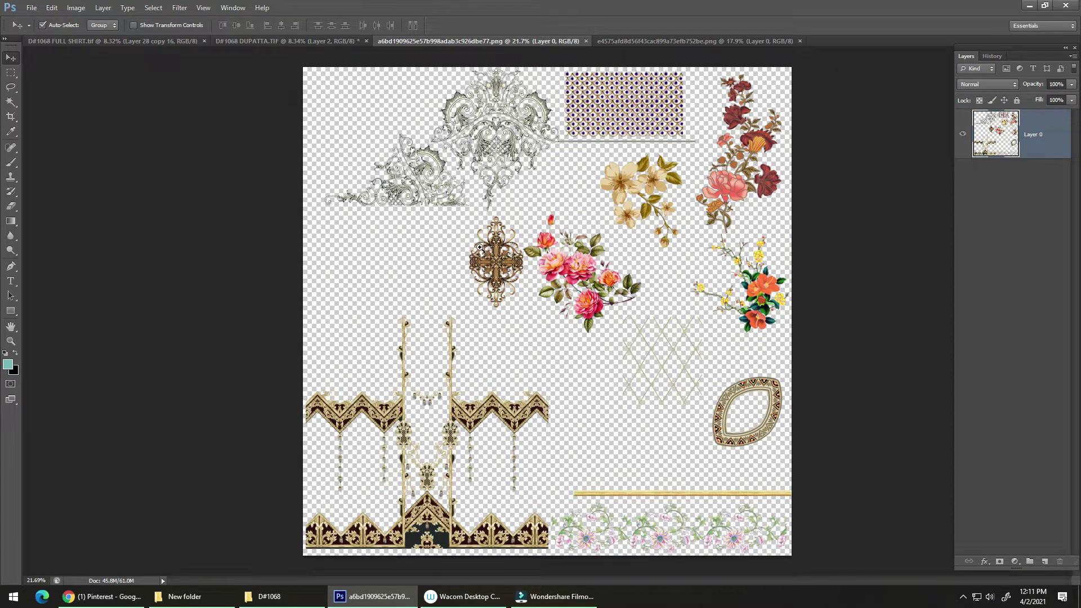
pyautogui.moveTo(679, 542); pyautogui.dragTo(658, 404)
pyautogui.moveTo(774, 248); pyautogui.dragTo(821, 227)
pyautogui.moveTo(796, 241); pyautogui.dragTo(635, 255)
pyautogui.moveTo(664, 347); pyautogui.dragTo(637, 350)
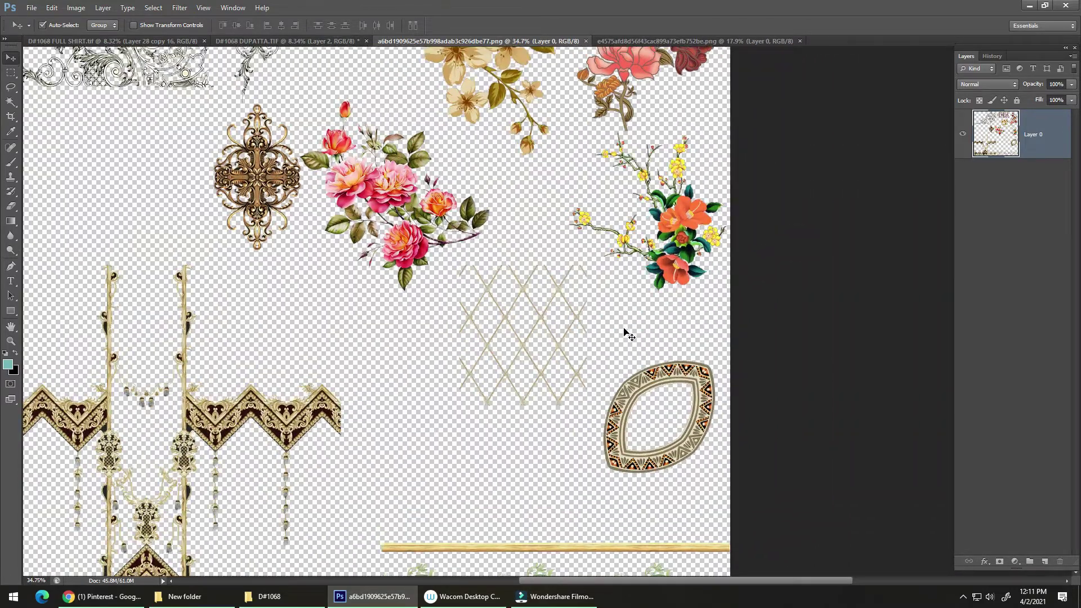
# Lasso the diamond lattice and the oval frame in the a6bd1909…png sheet and copy them together into the dupatta document.
pyautogui.press('l')
pyautogui.moveTo(426, 276)
pyautogui.mouseDown()
pyautogui.moveTo(465, 255)
pyautogui.moveTo(584, 263)
pyautogui.mouseUp()
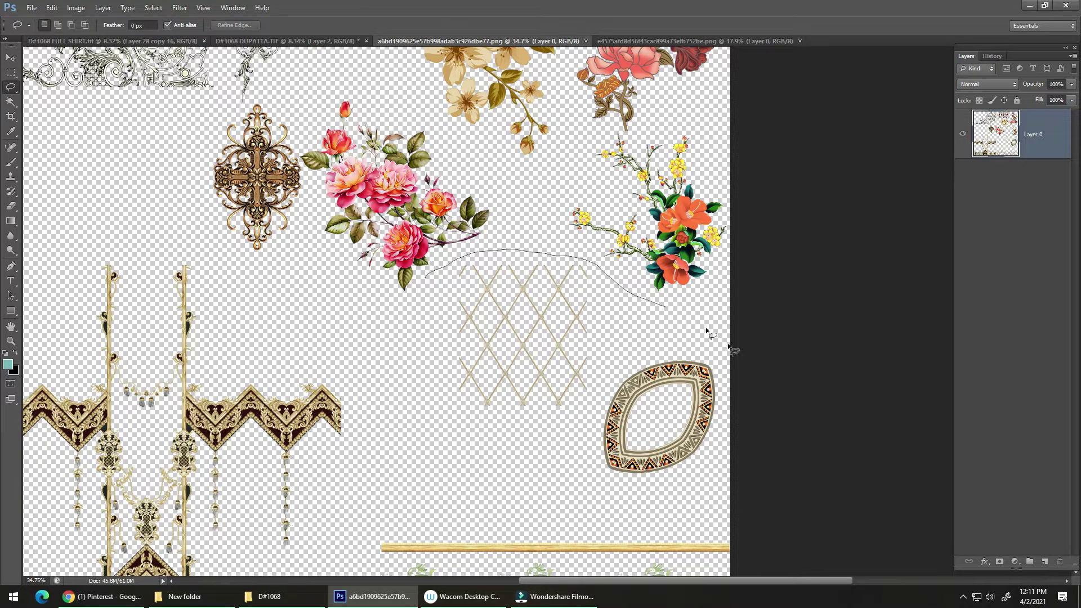
pyautogui.moveTo(456, 426); pyautogui.dragTo(426, 397)
pyautogui.hotkey('alt', 'w')
pyautogui.press('1')
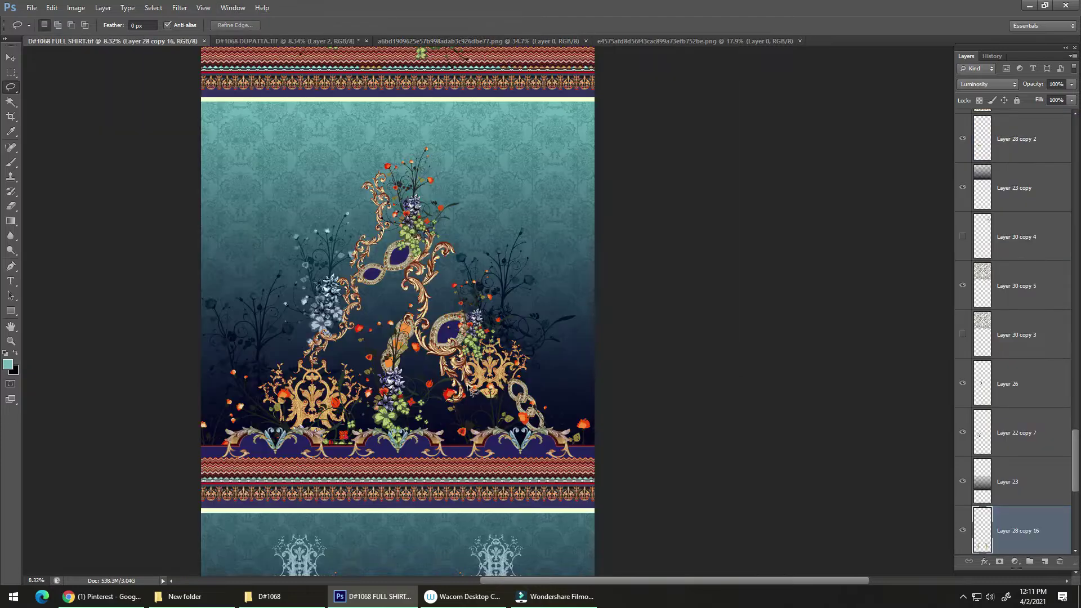
pyautogui.hotkey('alt', 'w')
pyautogui.press('Escape')
pyautogui.press('2')
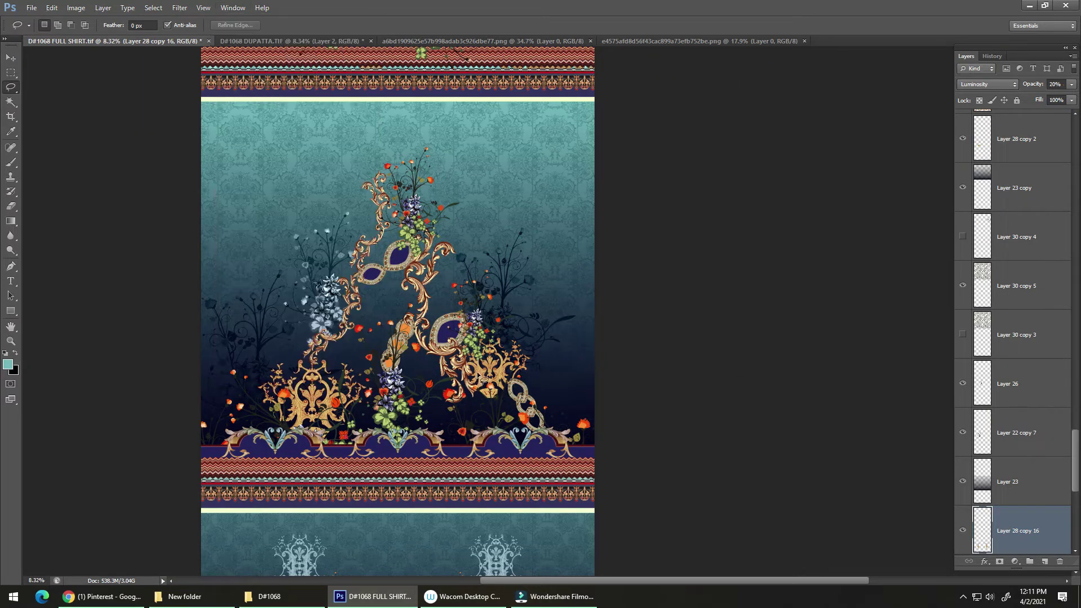
pyautogui.hotkey('alt', 'w')
pyautogui.press('2')
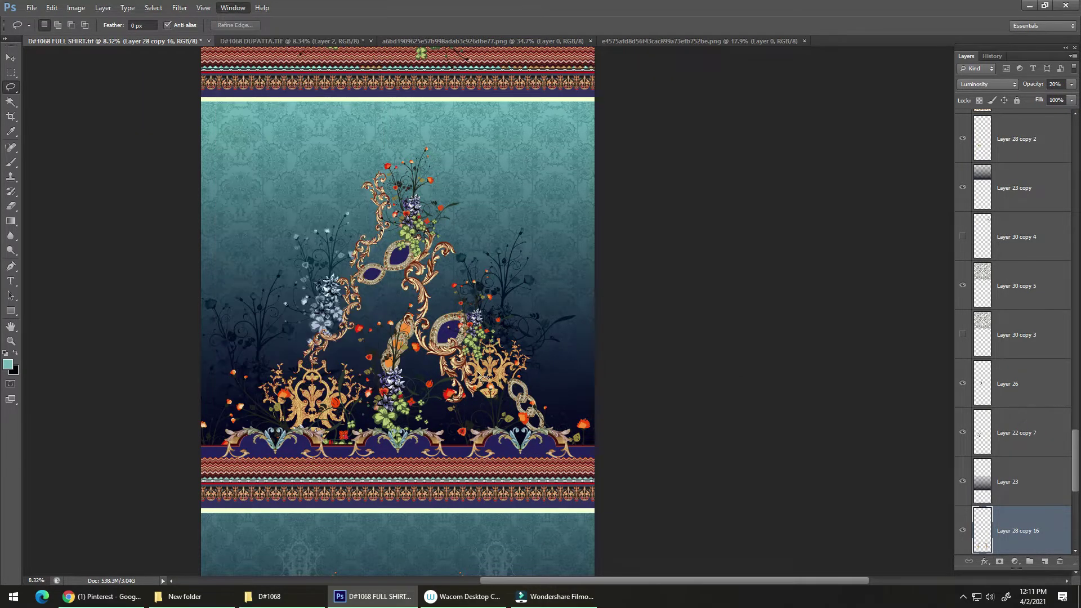
pyautogui.hotkey('ctrl', 'v')
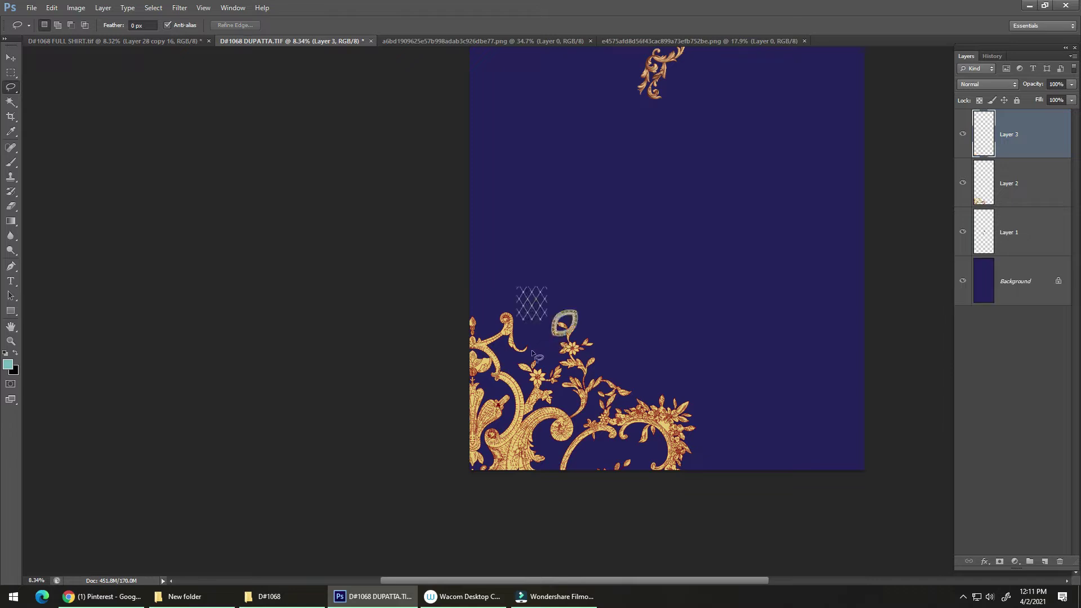
# Enlarge the pasted lattice and oval frame and move them up and right, clear of the golden corner ornament.
pyautogui.hotkey('ctrl', 't')
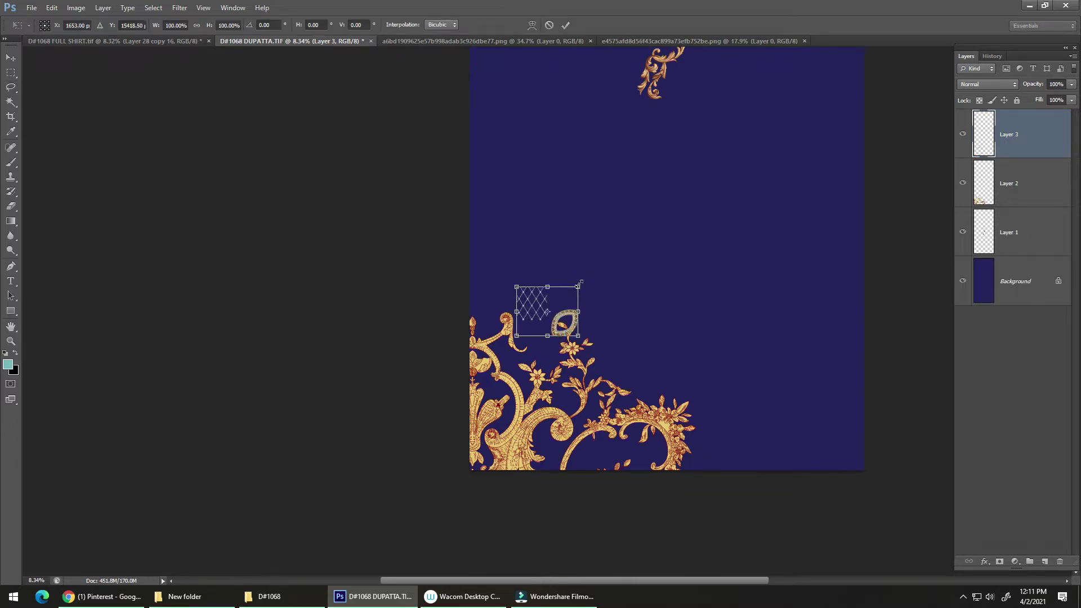
pyautogui.moveTo(580, 283); pyautogui.dragTo(599, 269)
pyautogui.press('Return')
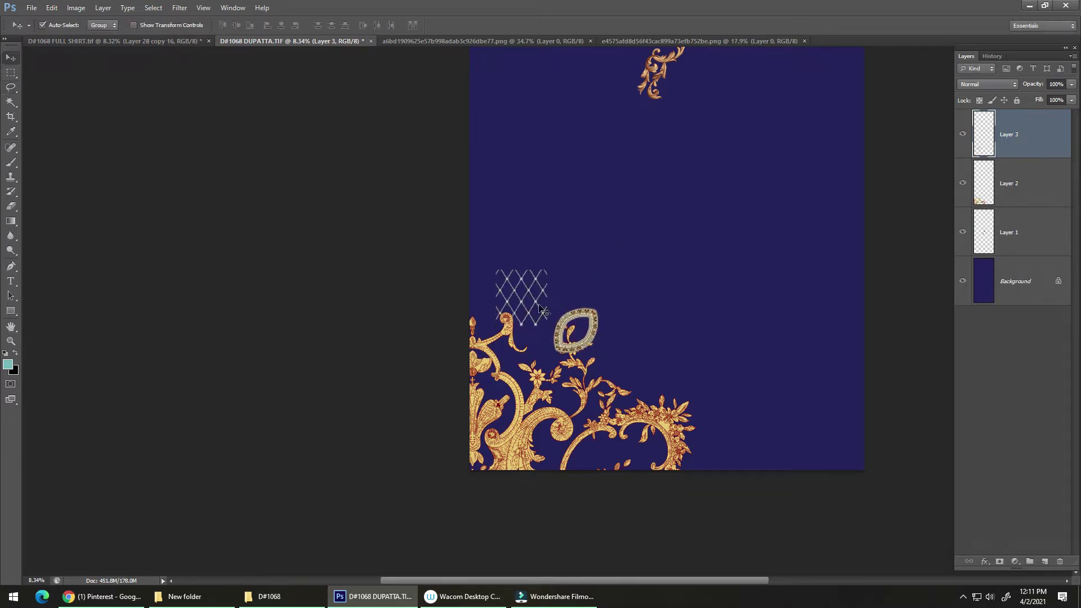
pyautogui.moveTo(572, 318); pyautogui.dragTo(655, 286)
# Lasso the oval frame, cut it onto its own layer, and place it beside the golden ornament's right end.
pyautogui.press('l')
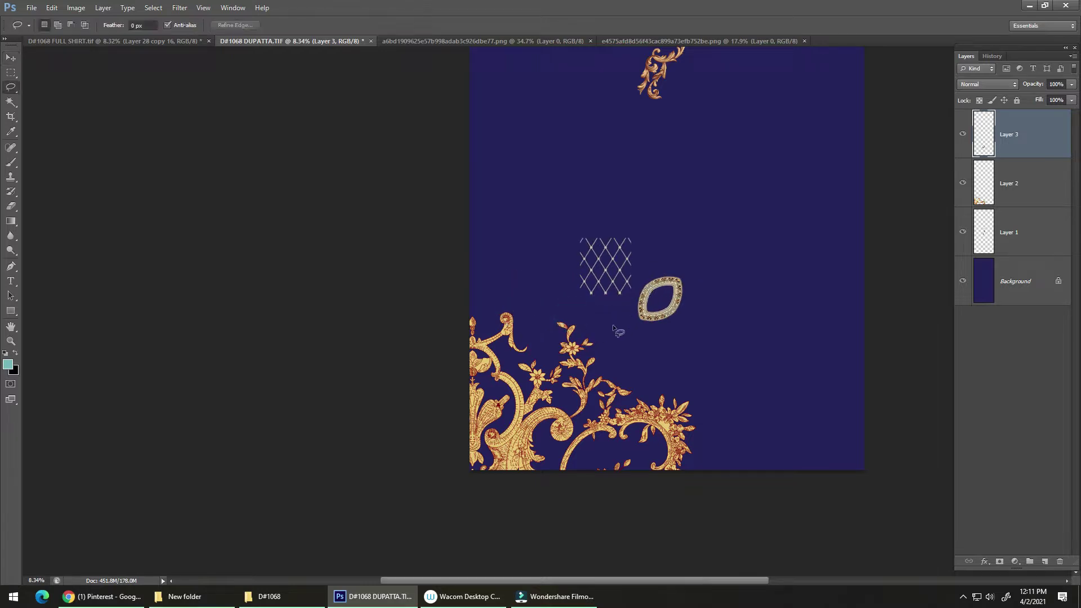
pyautogui.moveTo(615, 321)
pyautogui.mouseDown()
pyautogui.moveTo(639, 287)
pyautogui.moveTo(748, 256)
pyautogui.moveTo(614, 352)
pyautogui.mouseUp()
pyautogui.hotkey('ctrl', 'x')
pyautogui.hotkey('ctrl', 'v')
pyautogui.hotkey('ctrl', 't')
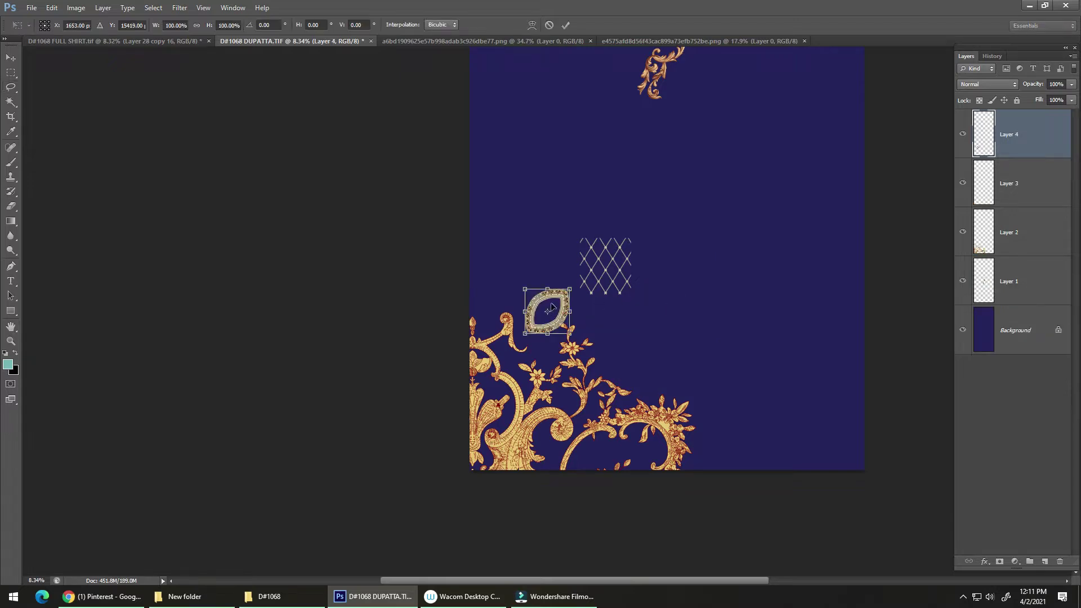
pyautogui.moveTo(550, 308)
pyautogui.mouseDown()
pyautogui.moveTo(575, 307)
pyautogui.moveTo(720, 377)
pyautogui.moveTo(712, 401)
pyautogui.moveTo(772, 401)
pyautogui.mouseUp()
pyautogui.press('Return')
# Inspect the diamond lattice up close and delete its layer.
pyautogui.moveTo(724, 366); pyautogui.dragTo(630, 471)
pyautogui.moveTo(350, 177); pyautogui.dragTo(597, 145)
pyautogui.moveTo(599, 277); pyautogui.dragTo(488, 295)
pyautogui.moveTo(565, 309); pyautogui.dragTo(520, 320)
pyautogui.moveTo(545, 320); pyautogui.dragTo(521, 325)
pyautogui.moveTo(531, 325)
pyautogui.mouseDown()
pyautogui.moveTo(514, 327)
pyautogui.moveTo(535, 311)
pyautogui.mouseUp()
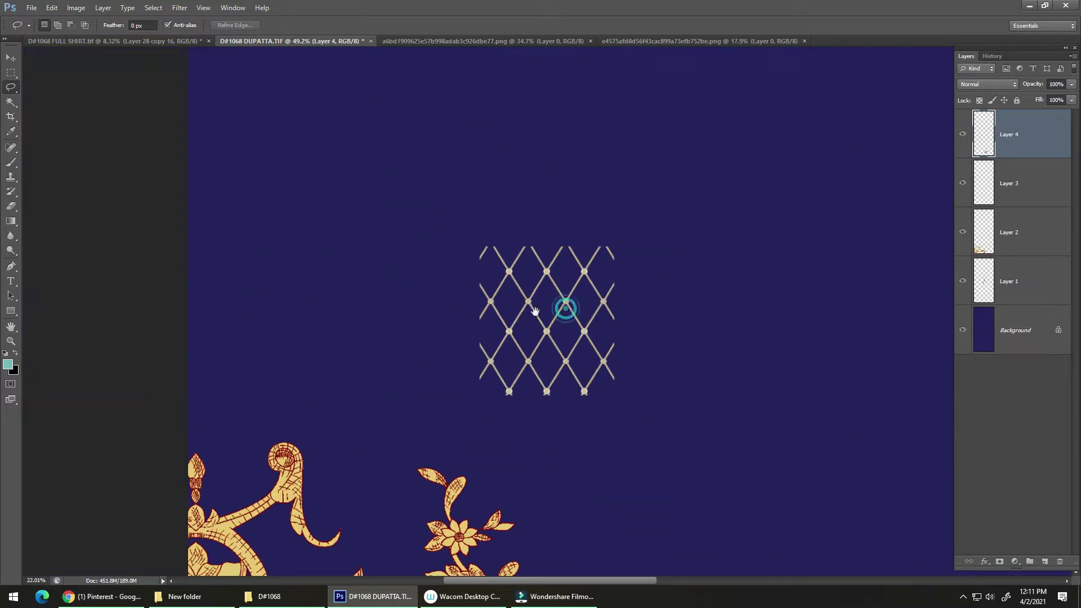
pyautogui.press('v')
pyautogui.click(566, 302)
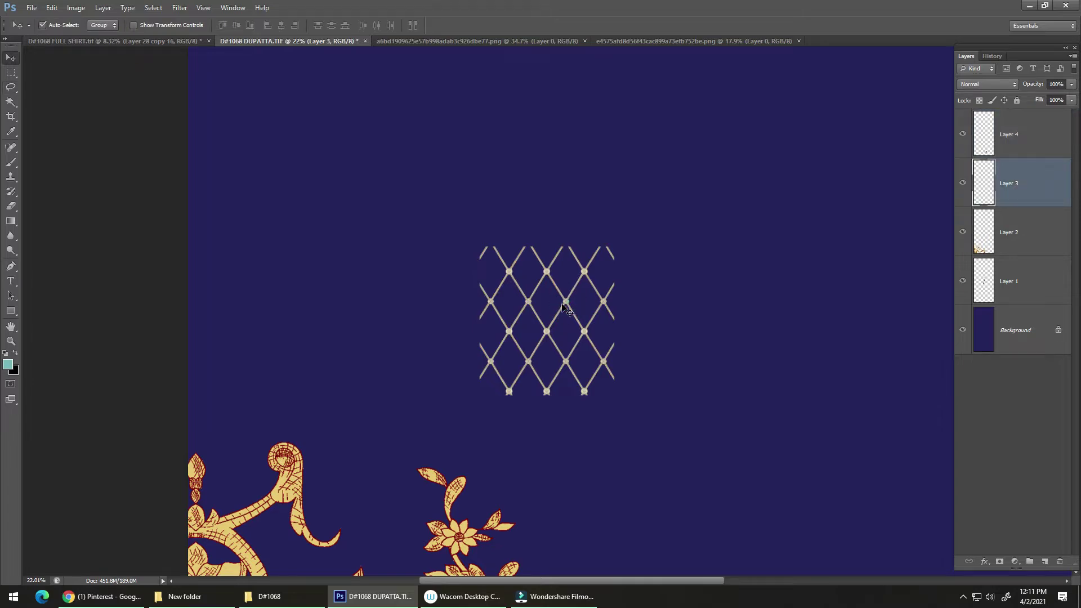
pyautogui.press('Delete')
# Place the oval frame's layer directly above the Background and move the frame behind the golden ornament's upper-left scroll.
pyautogui.moveTo(629, 377); pyautogui.dragTo(495, 268)
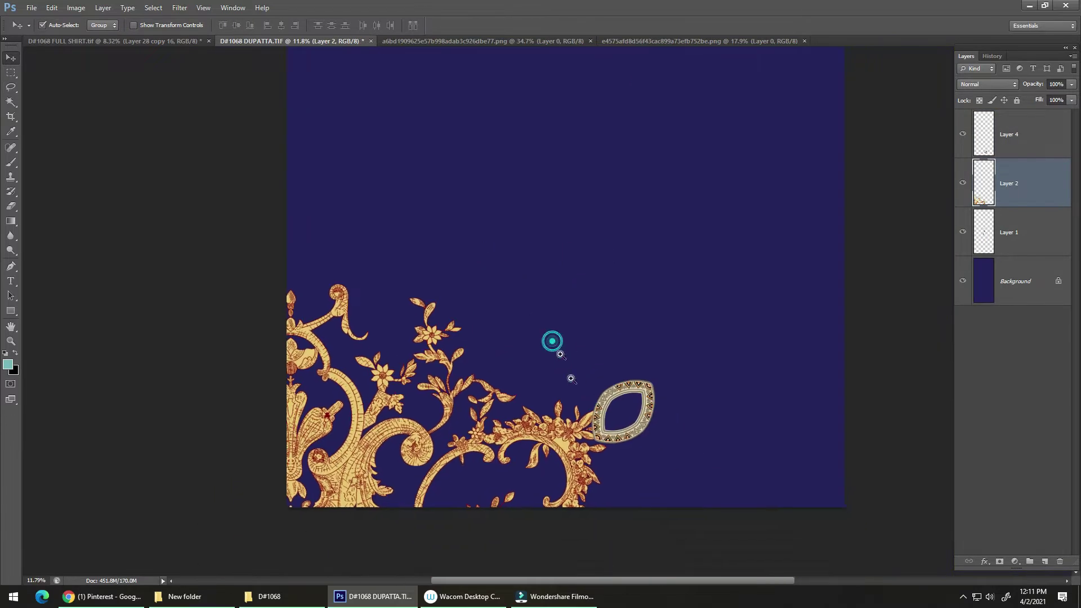
pyautogui.moveTo(552, 342); pyautogui.dragTo(406, 322)
pyautogui.moveTo(1040, 139); pyautogui.dragTo(1022, 248)
pyautogui.moveTo(391, 346); pyautogui.dragTo(425, 324)
pyautogui.moveTo(423, 339); pyautogui.dragTo(454, 460)
pyautogui.moveTo(446, 412); pyautogui.dragTo(395, 360)
pyautogui.moveTo(421, 380); pyautogui.dragTo(400, 380)
pyautogui.moveTo(408, 383); pyautogui.dragTo(400, 330)
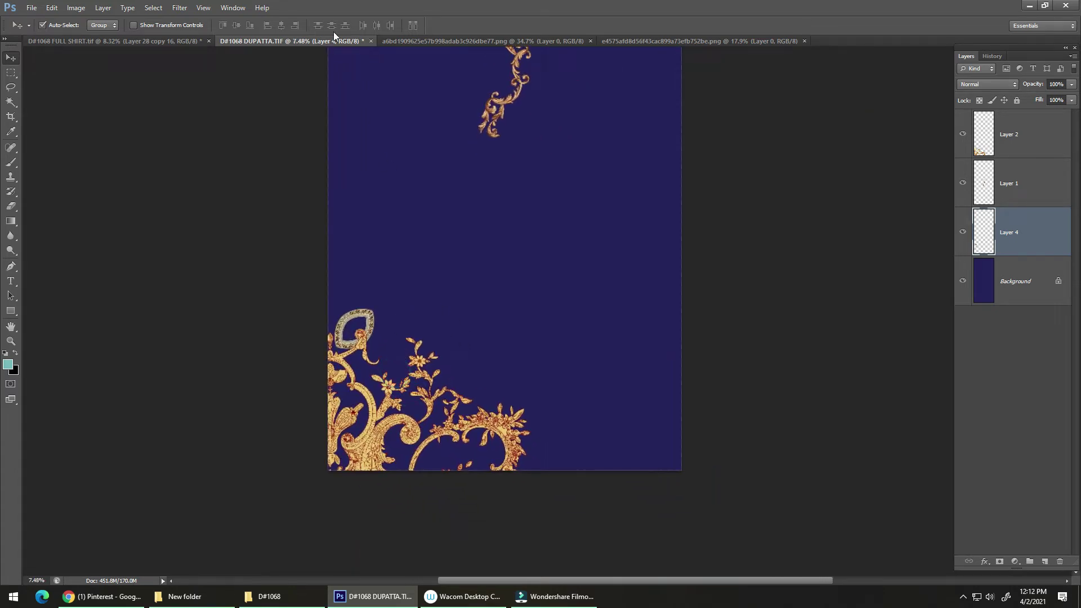
# Examine the line-art damask ornament in the a6bd1909…png sheet and the tonal damask background in the full shirt document.
pyautogui.click(427, 41)
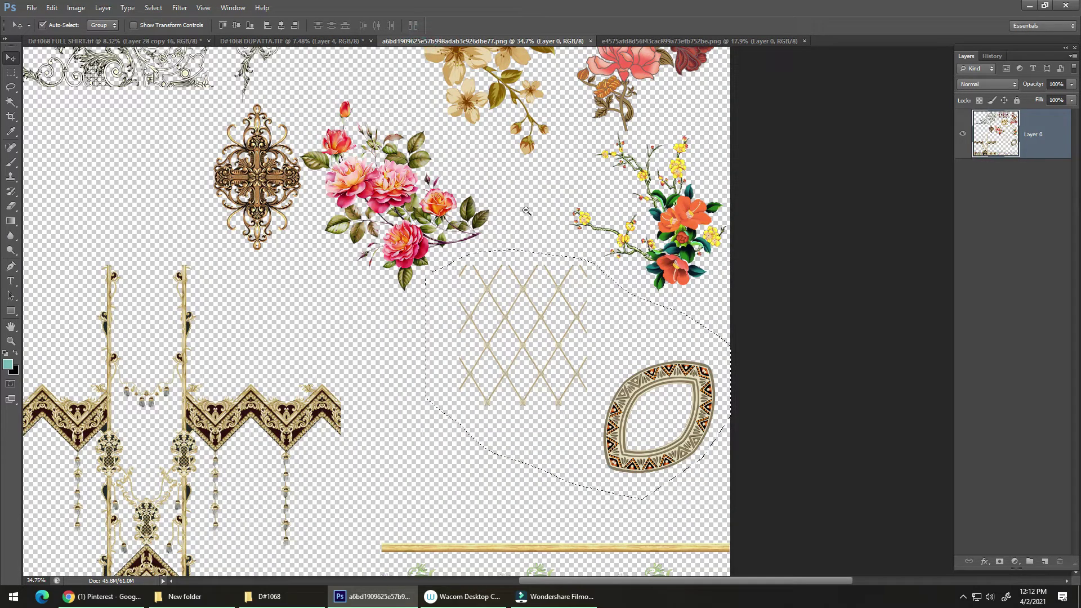
pyautogui.scroll(-3, 521, 212)
pyautogui.moveTo(528, 102); pyautogui.dragTo(564, 145)
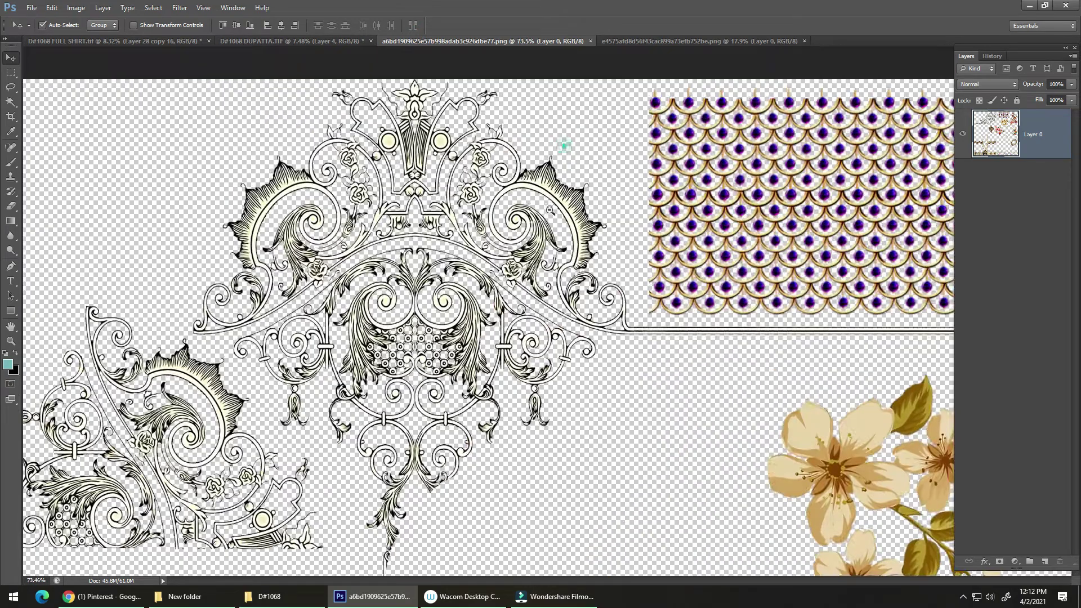
pyautogui.moveTo(545, 215); pyautogui.dragTo(511, 219)
pyautogui.press('l')
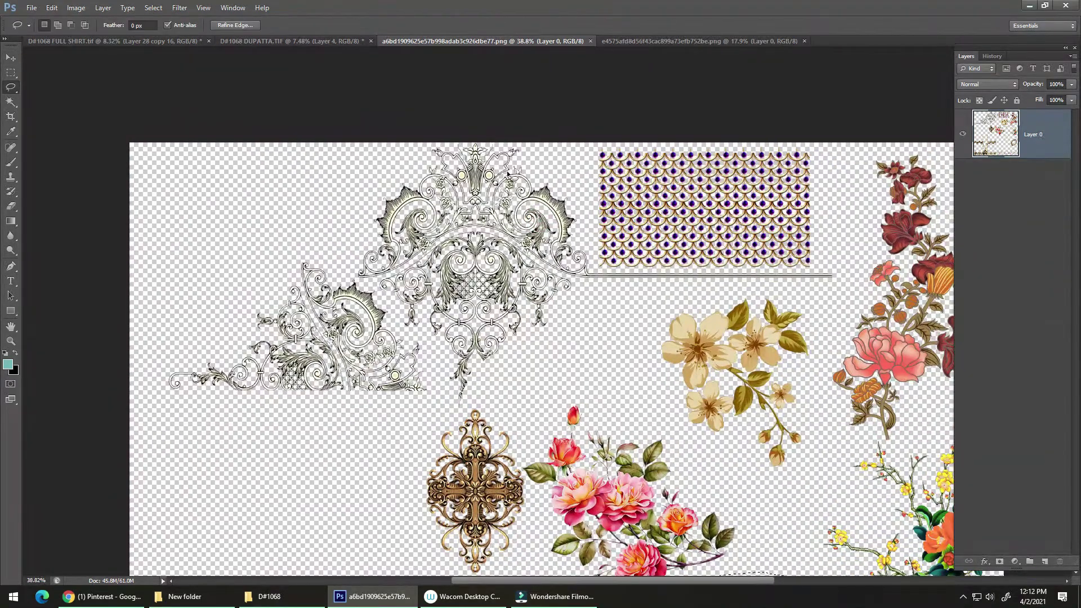
pyautogui.click(235, 41)
pyautogui.click(181, 42)
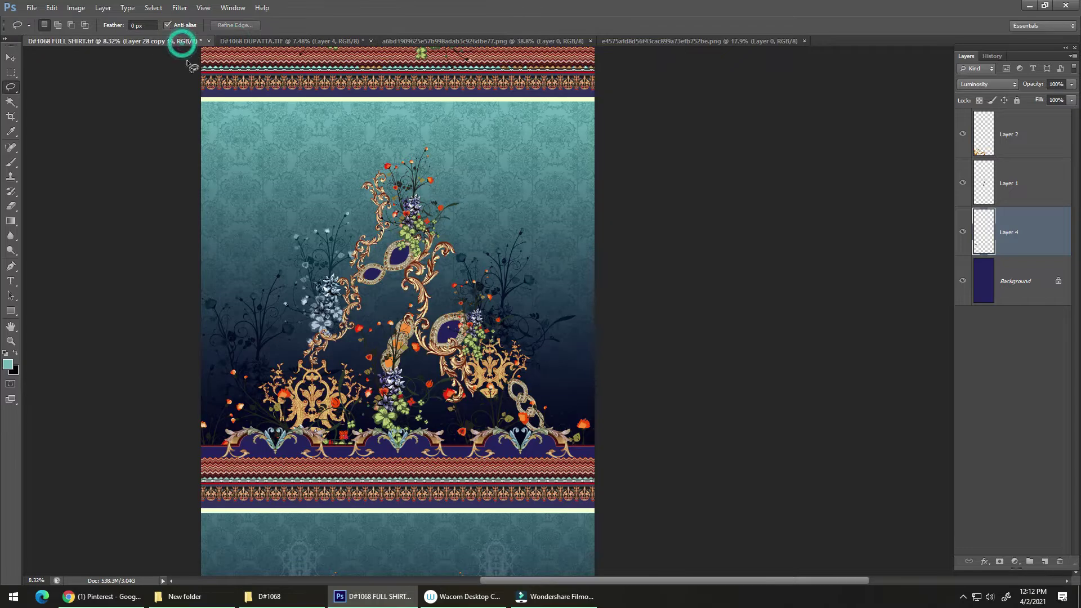
pyautogui.hotkey('ctrl', '-')
pyautogui.hotkey('ctrl', '-')
pyautogui.moveTo(647, 103); pyautogui.dragTo(657, 171)
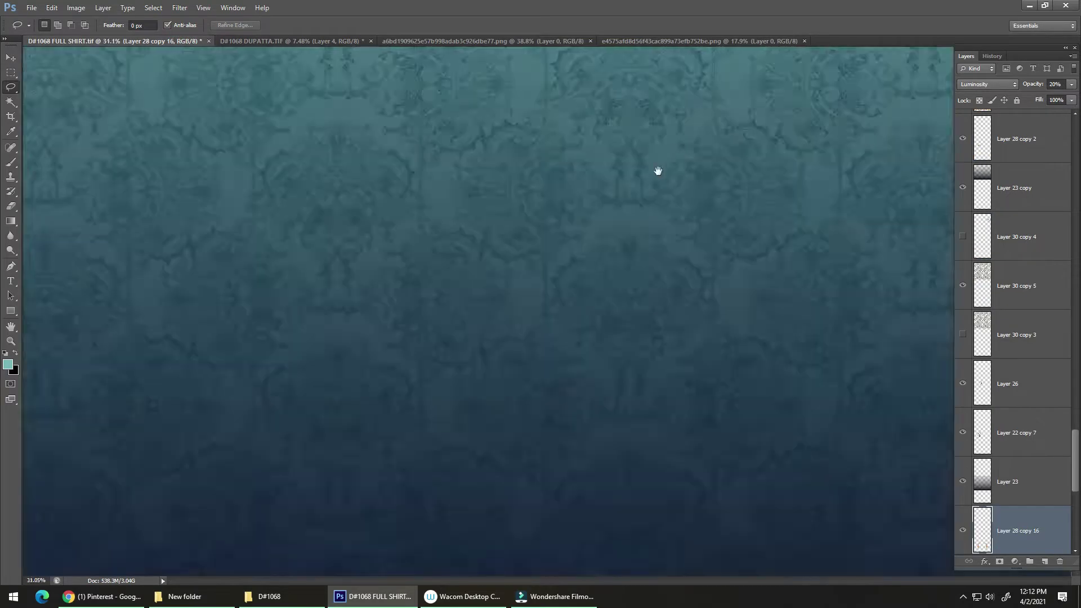
pyautogui.moveTo(633, 225); pyautogui.dragTo(589, 225)
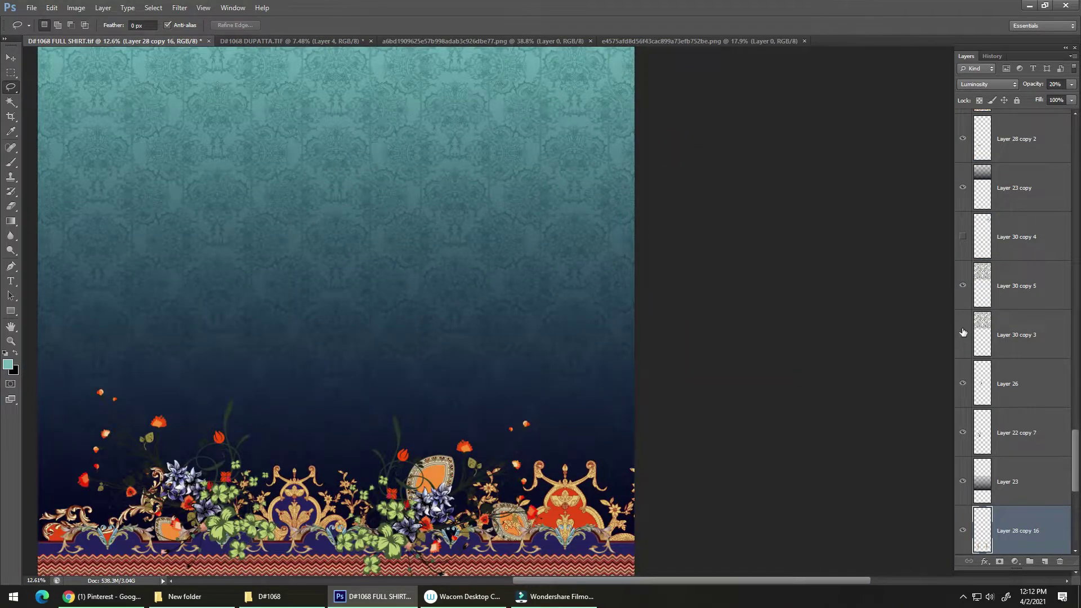
# Turn on the hidden damask layer, Layer 30 copy 3, in the full shirt document and select it.
pyautogui.click(962, 333)
pyautogui.click(983, 336)
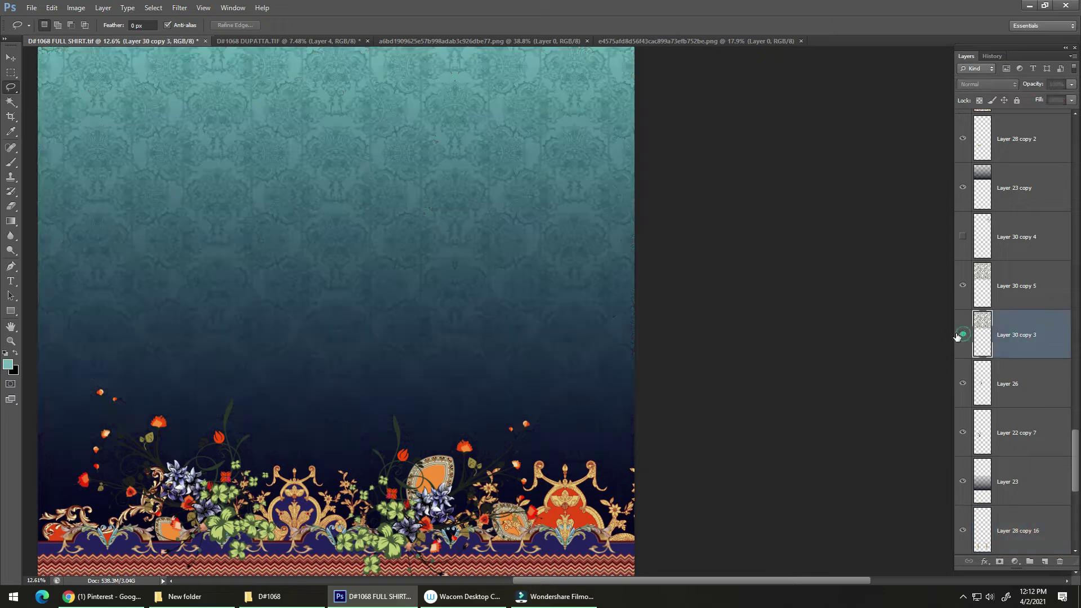
pyautogui.hotkey('ctrl', 't')
pyautogui.moveTo(359, 99)
pyautogui.mouseDown()
pyautogui.moveTo(318, 44)
pyautogui.moveTo(342, 74)
pyautogui.mouseUp()
pyautogui.press('Return')
pyautogui.press('l')
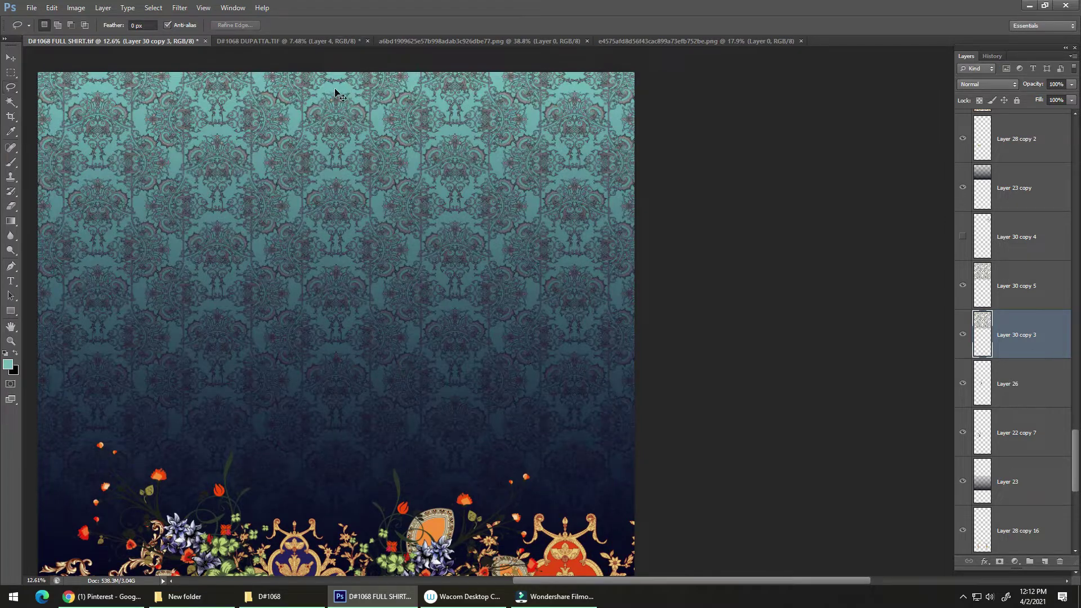
# Identify the damask layer by toggling its visibility and move Layer 30 copy 3 above the Layer 23 copy gradient.
pyautogui.press('v')
pyautogui.click(313, 110)
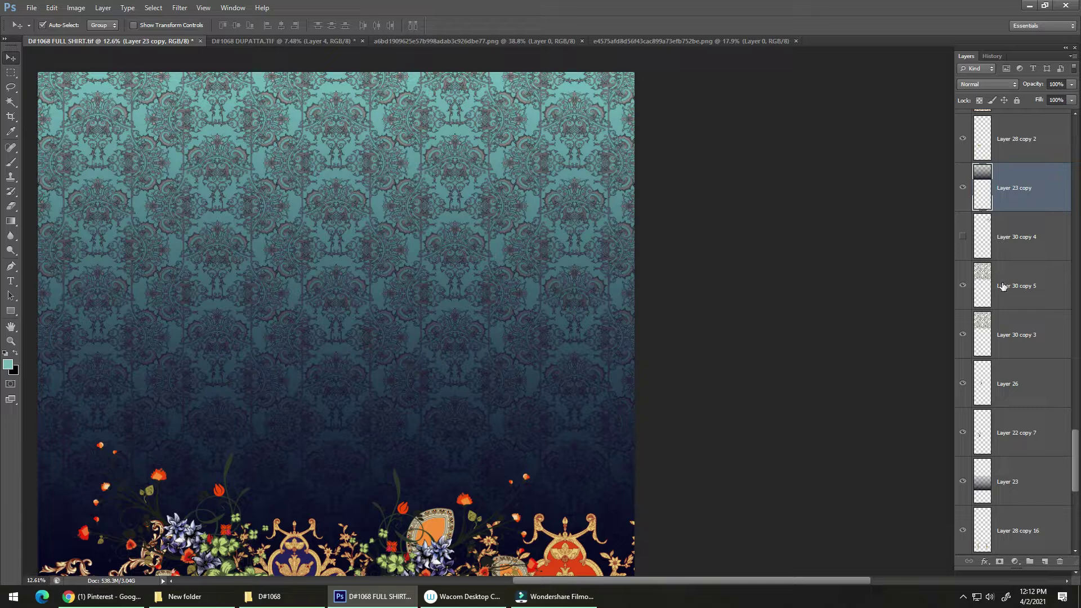
pyautogui.click(961, 330)
pyautogui.click(961, 333)
pyautogui.moveTo(1033, 333); pyautogui.dragTo(1012, 164)
# Copy the damask pattern layer into the dupatta document and hide Layer 30 copy 3 in the full shirt document.
pyautogui.moveTo(277, 97); pyautogui.dragTo(294, 44)
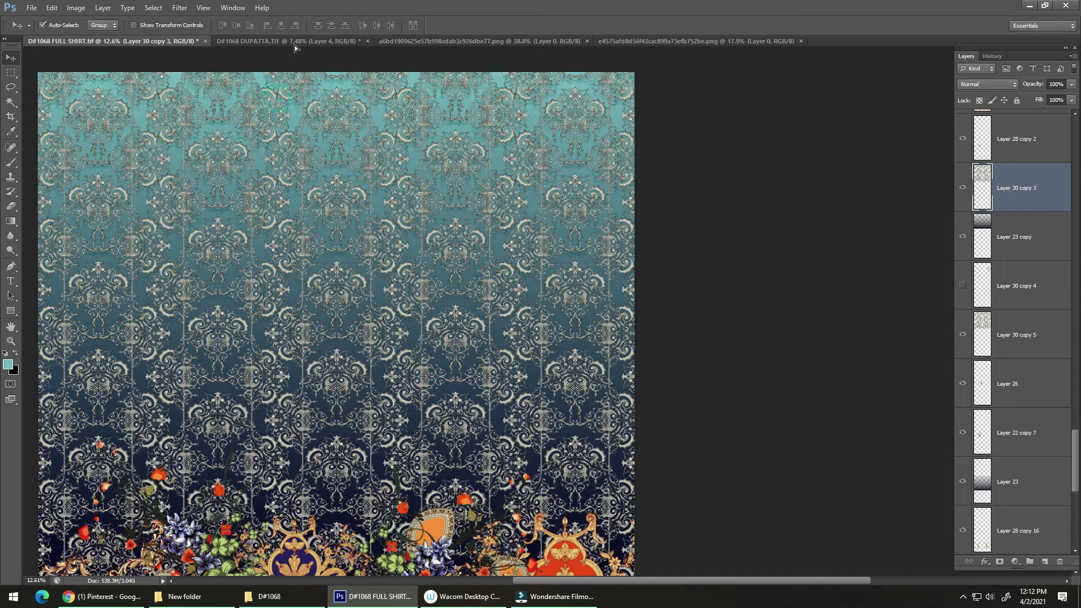
pyautogui.click(294, 43)
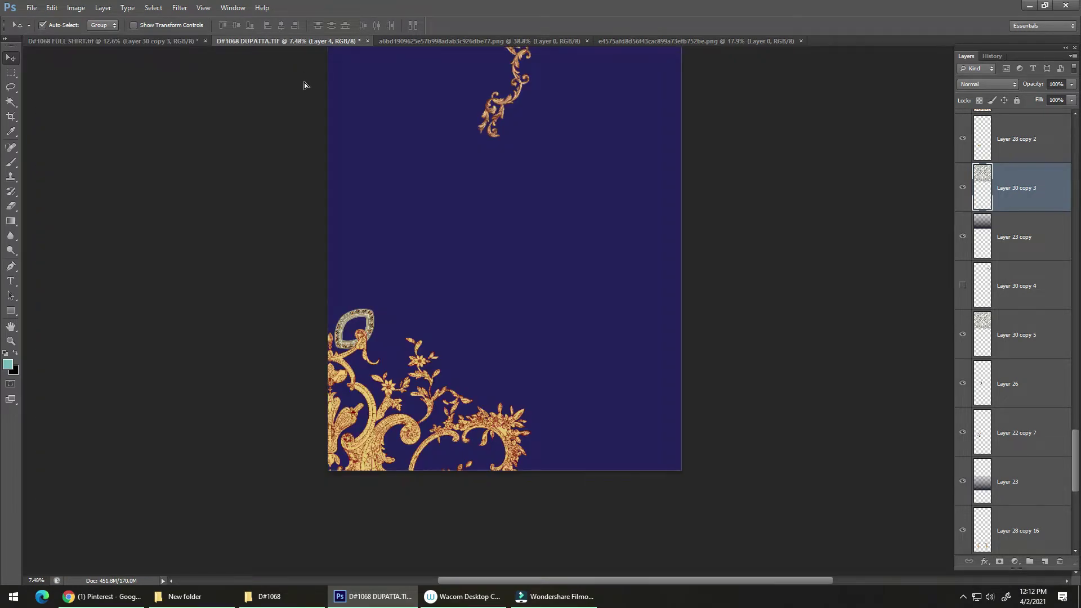
pyautogui.moveTo(304, 85); pyautogui.dragTo(305, 86)
pyautogui.click(197, 44)
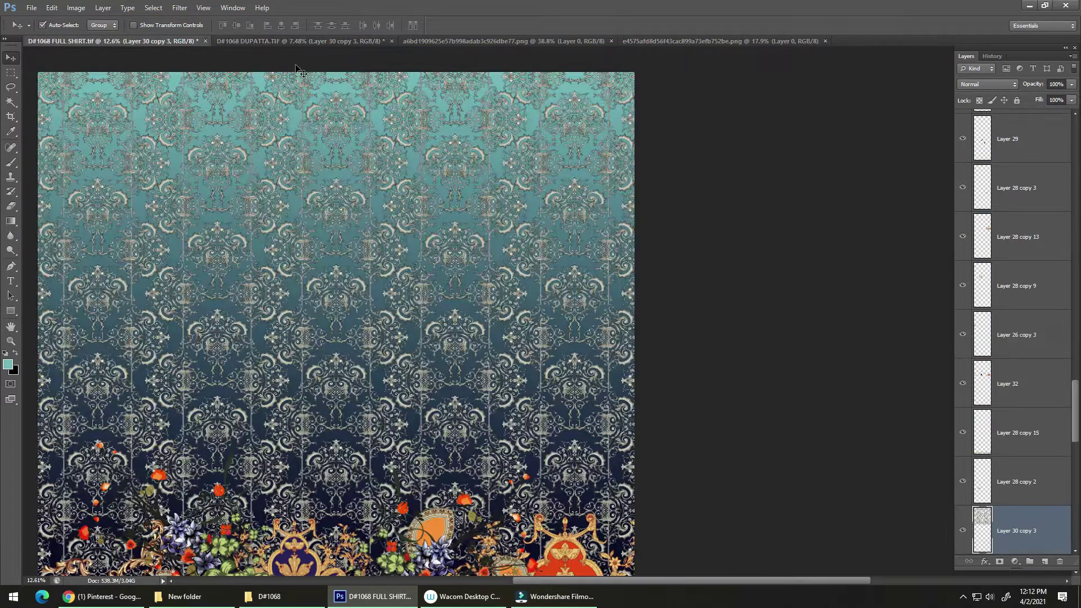
pyautogui.click(962, 531)
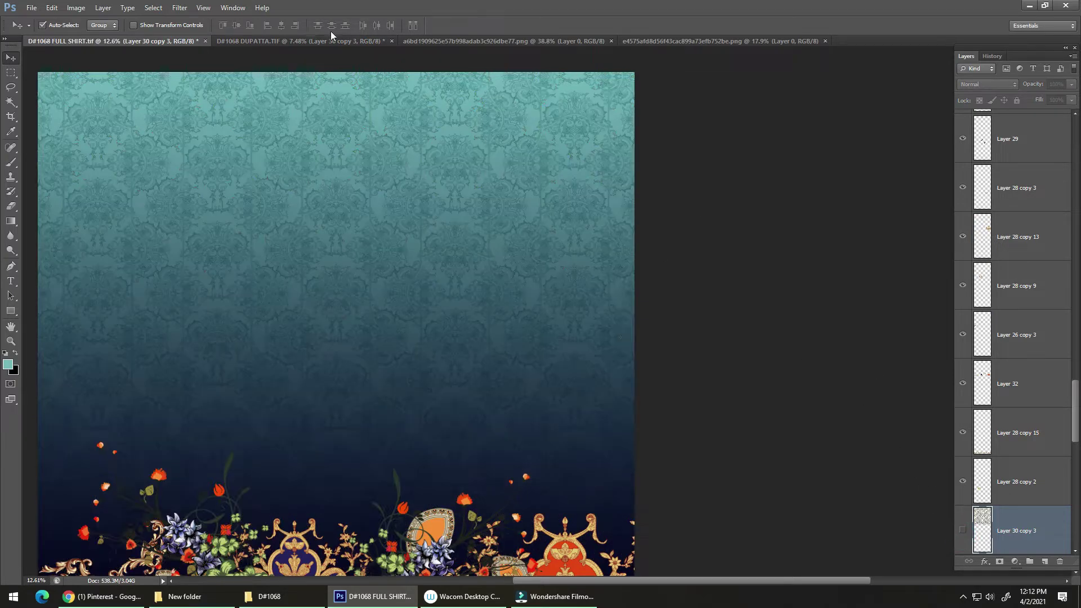
# Move the damask pattern up to the dupatta's top end so it spans nearly the full width, and check its detail.
pyautogui.click(344, 44)
pyautogui.moveTo(476, 247); pyautogui.dragTo(342, 339)
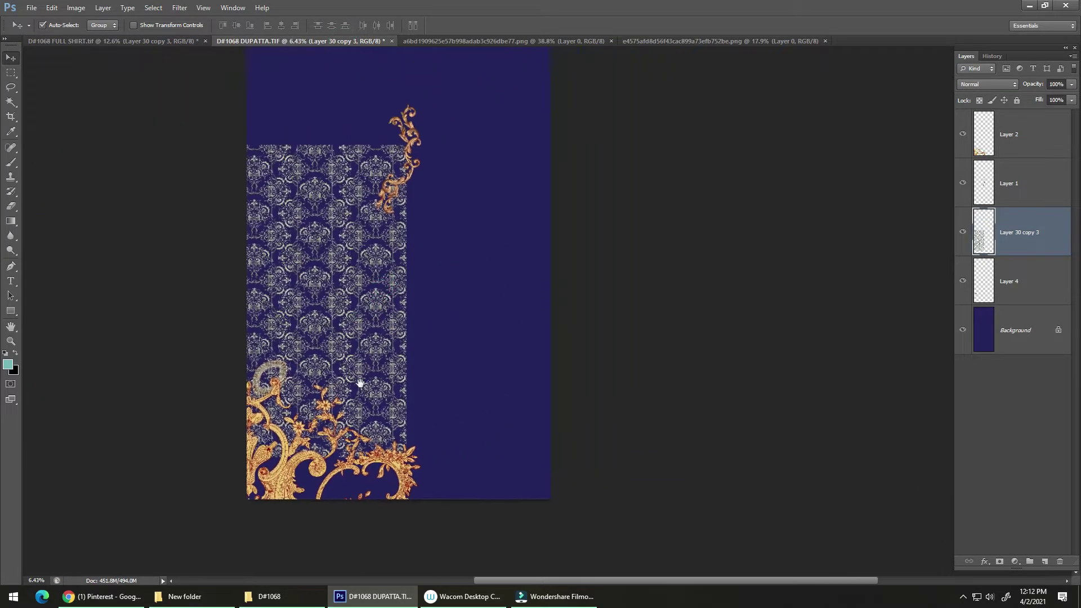
pyautogui.moveTo(362, 388); pyautogui.dragTo(397, 475)
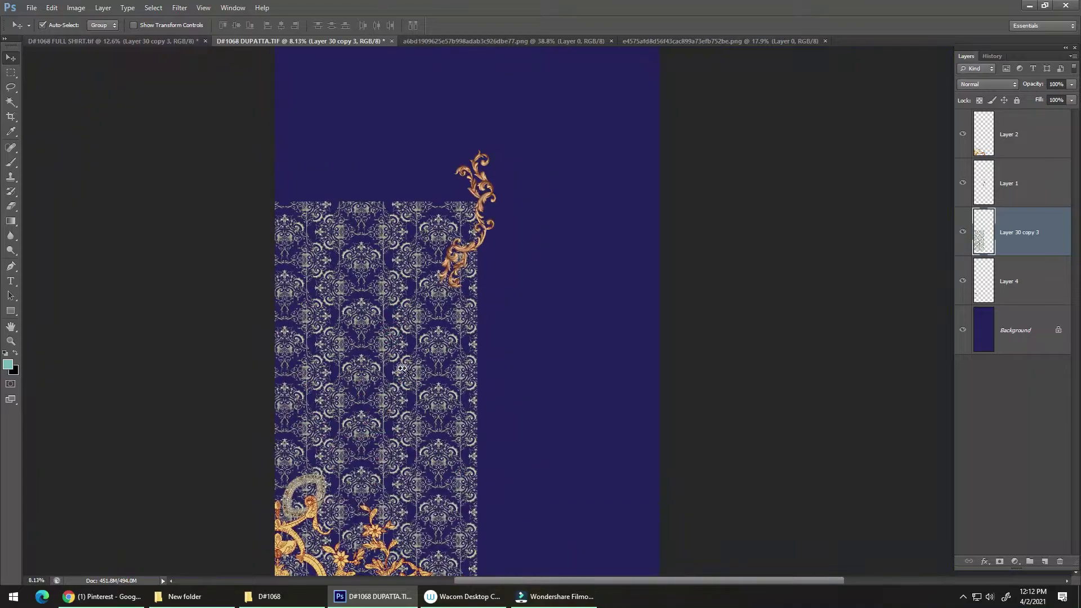
pyautogui.moveTo(425, 369); pyautogui.dragTo(544, 207)
pyautogui.scroll(2, 383, 369)
pyautogui.hotkey('ctrl', 't')
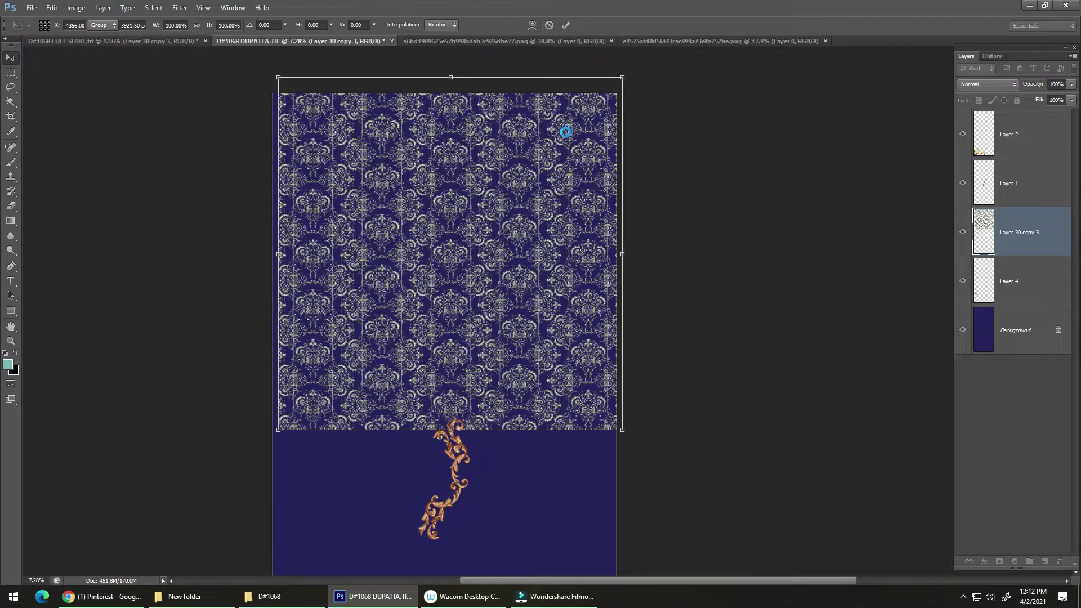
pyautogui.press('Return')
pyautogui.scroll(9, 563, 129)
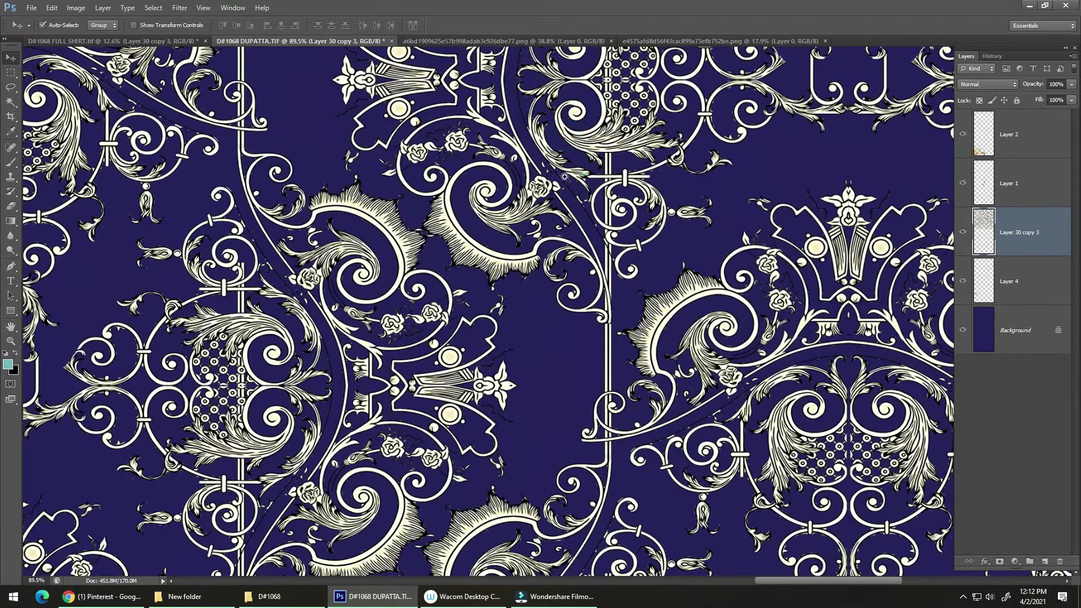
pyautogui.scroll(-10, 565, 177)
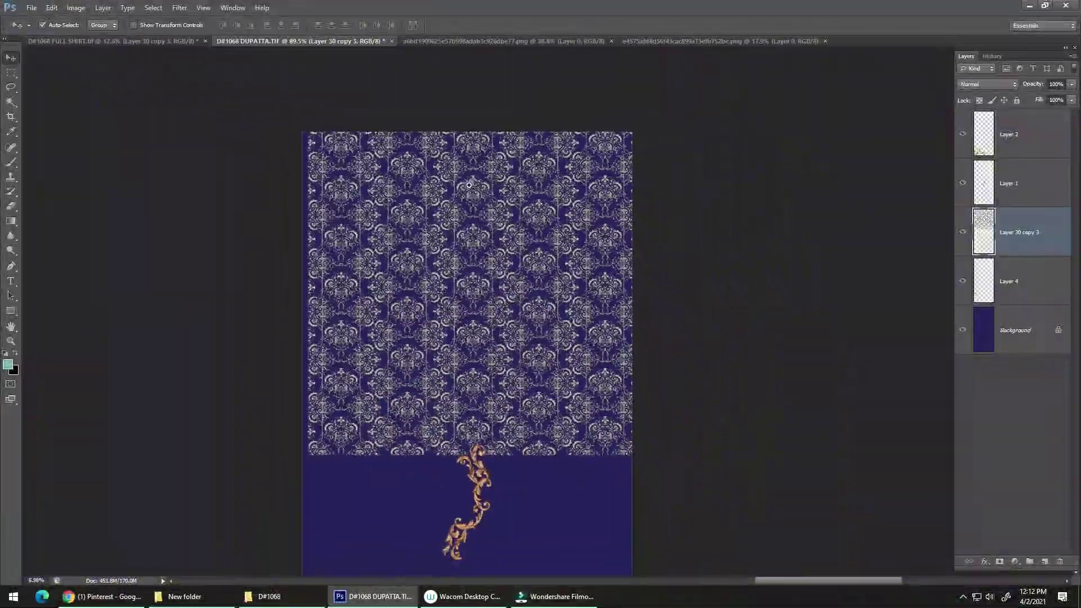
# Select the two line-art scroll ornaments in the a6bd1909625e57b998adab3c926dbe77.png motif sheet with the Lasso, copy them, and return to the dupatta document.
pyautogui.moveTo(469, 186); pyautogui.dragTo(468, 246)
pyautogui.moveTo(523, 212); pyautogui.dragTo(535, 195)
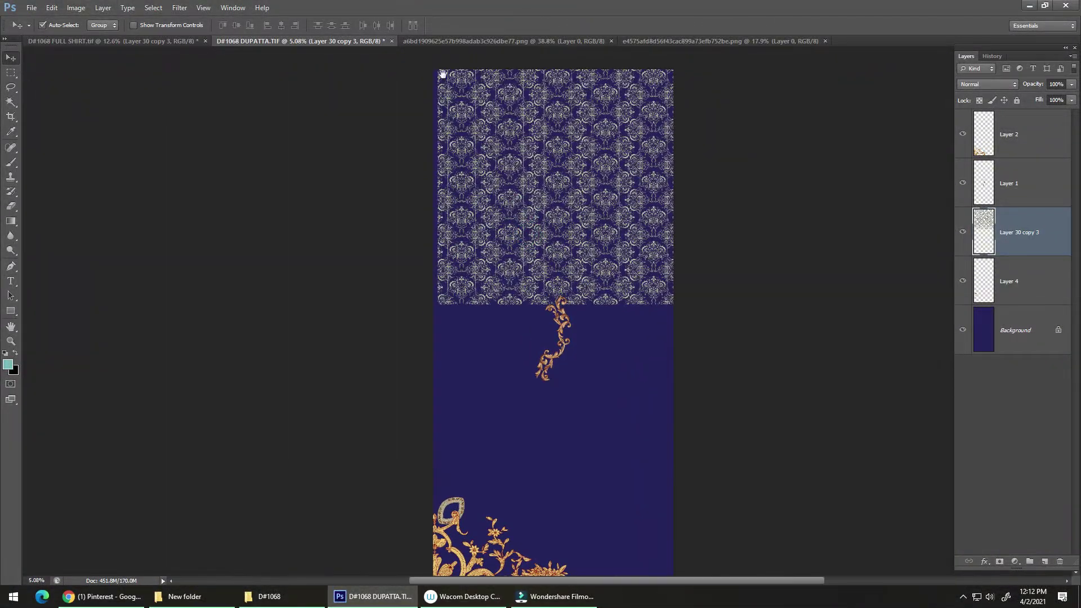
pyautogui.click(435, 40)
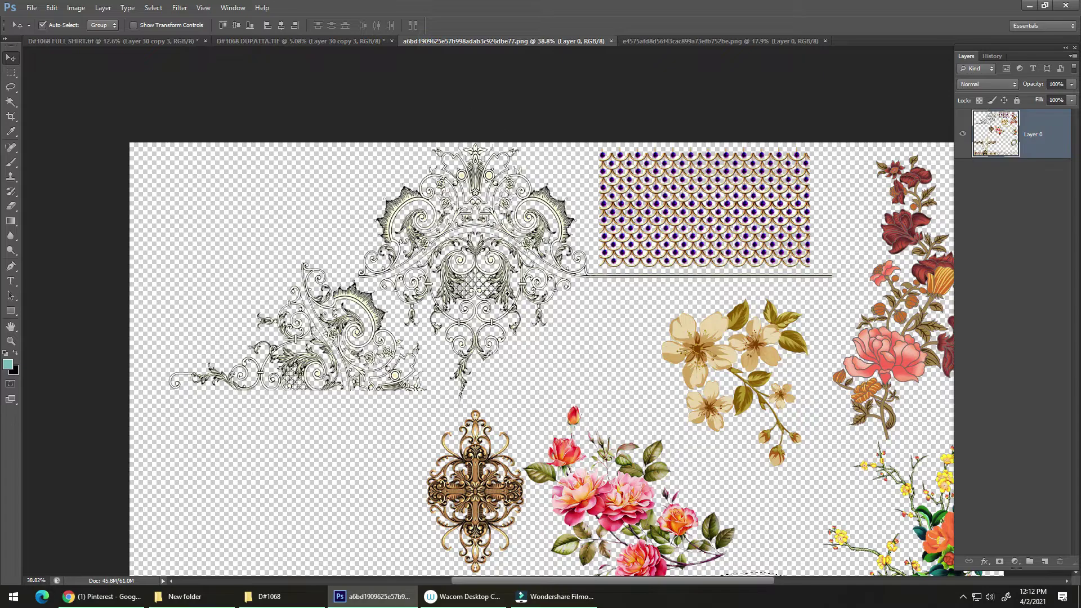
pyautogui.scroll(-3, 507, 294)
pyautogui.scroll(3, 490, 175)
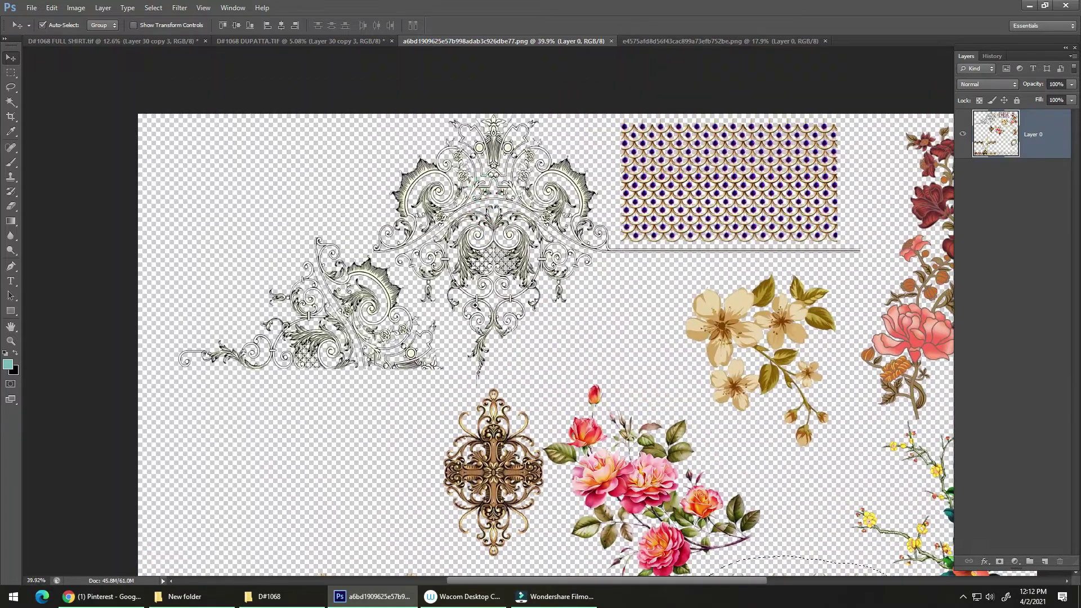
pyautogui.scroll(-1, 467, 307)
pyautogui.press('l')
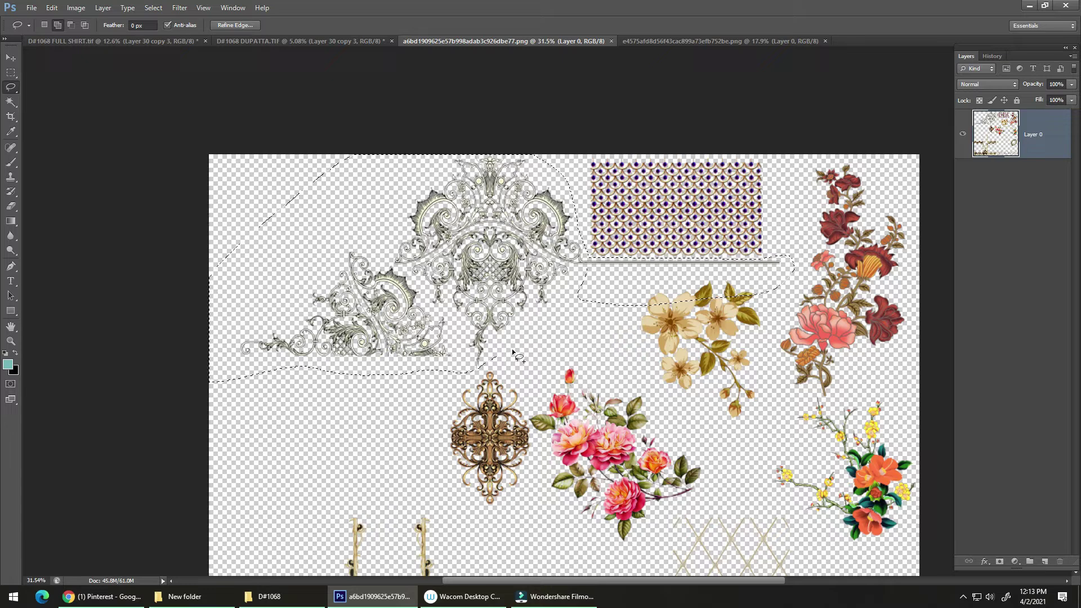
pyautogui.hotkey('ctrl', 'c')
pyautogui.hotkey('ctrl', 'shift', 'Tab')
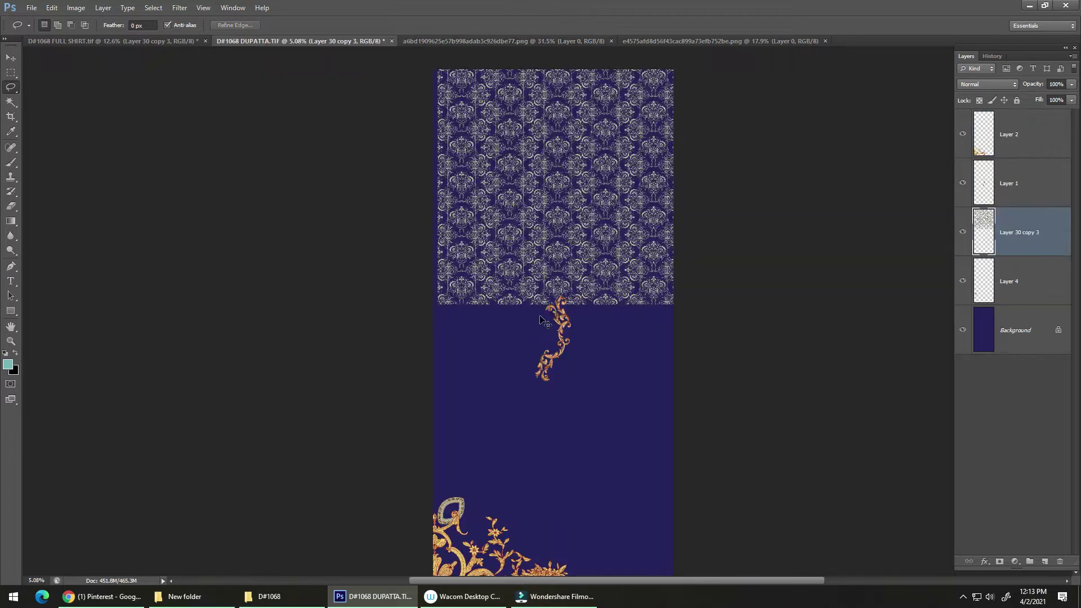
# Paste the line-art ornaments, enlarge them to about 217% in the dupatta's bottom-right corner, and hide the damask layer, Layer 30 copy 3.
pyautogui.hotkey('ctrl', 'v')
pyautogui.hotkey('ctrl', 't')
pyautogui.moveTo(591, 296); pyautogui.dragTo(655, 436)
pyautogui.moveTo(619, 388)
pyautogui.mouseDown()
pyautogui.moveTo(580, 241)
pyautogui.moveTo(616, 373)
pyautogui.moveTo(626, 371)
pyautogui.mouseUp()
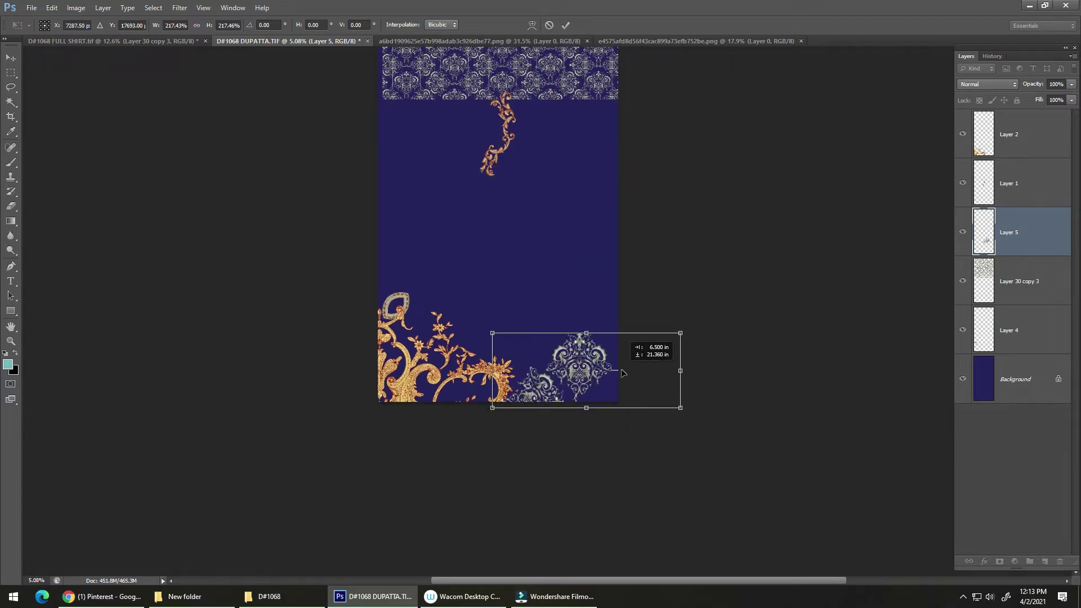
pyautogui.doubleClick(618, 366)
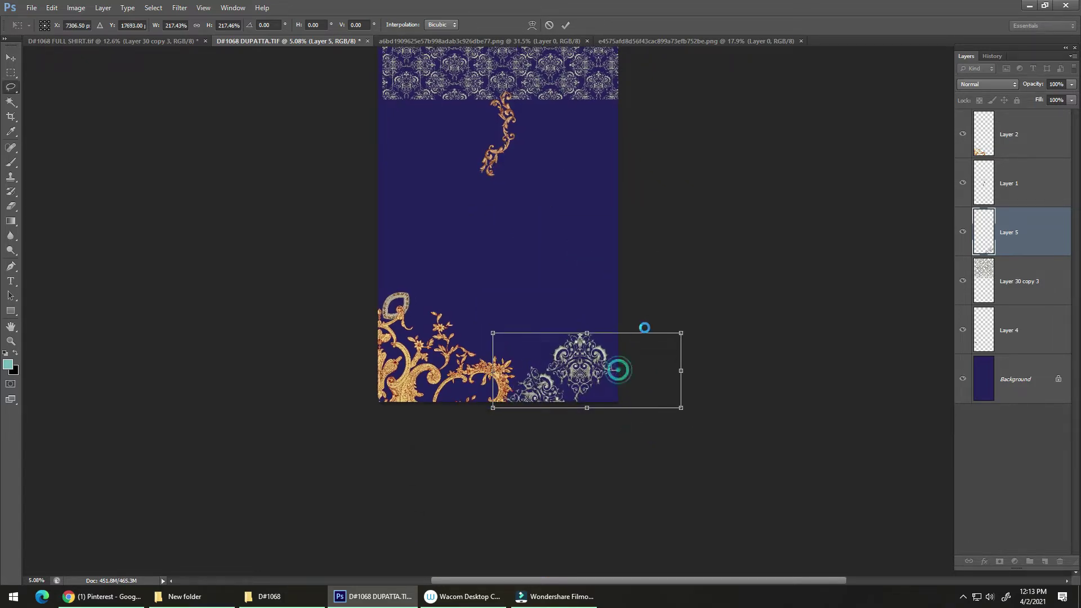
pyautogui.click(962, 279)
# Examine the pasted ornaments' line detail up close, isolating the crowned ornament with a temporary lasso selection.
pyautogui.moveTo(610, 391); pyautogui.dragTo(678, 287)
pyautogui.press('v')
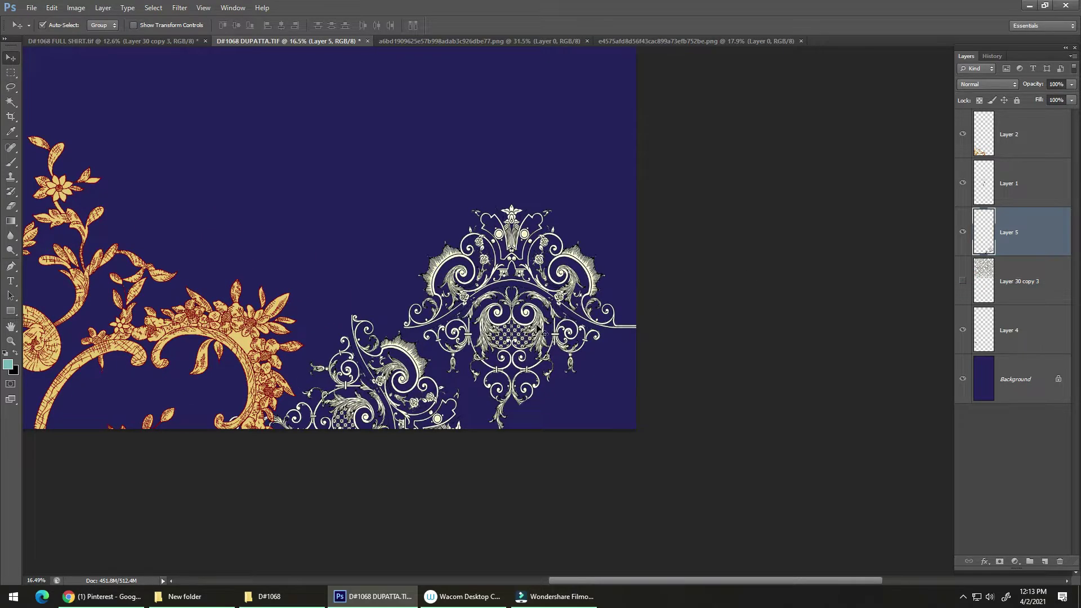
pyautogui.moveTo(537, 328)
pyautogui.mouseDown()
pyautogui.moveTo(554, 299)
pyautogui.moveTo(487, 298)
pyautogui.moveTo(490, 322)
pyautogui.moveTo(536, 321)
pyautogui.moveTo(549, 332)
pyautogui.moveTo(531, 333)
pyautogui.mouseUp()
pyautogui.moveTo(534, 332); pyautogui.dragTo(605, 363)
pyautogui.moveTo(549, 389); pyautogui.dragTo(566, 332)
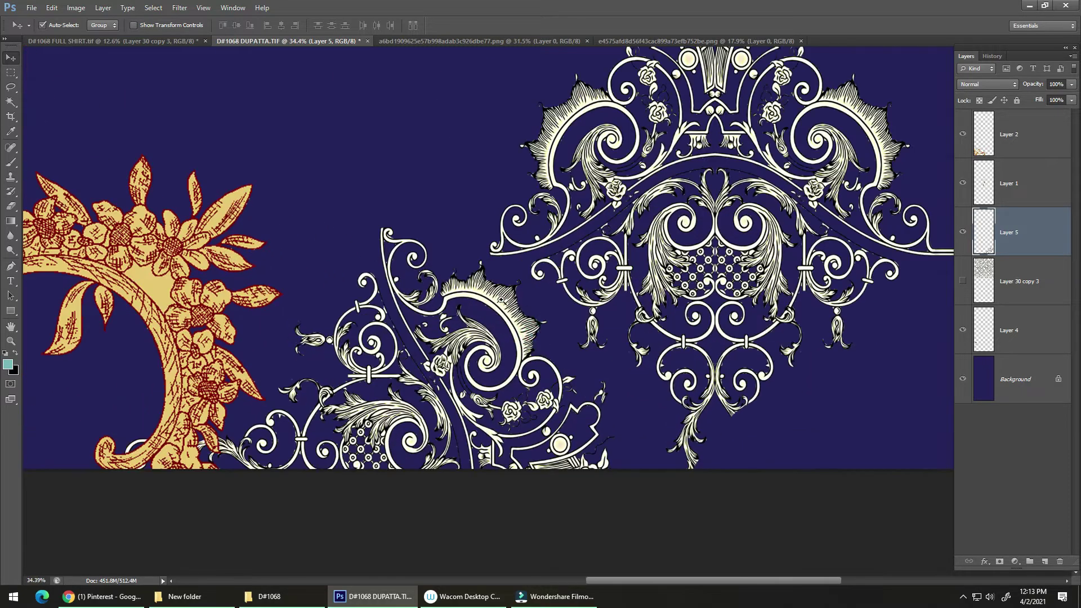
pyautogui.moveTo(500, 338); pyautogui.dragTo(488, 358)
pyautogui.press('l')
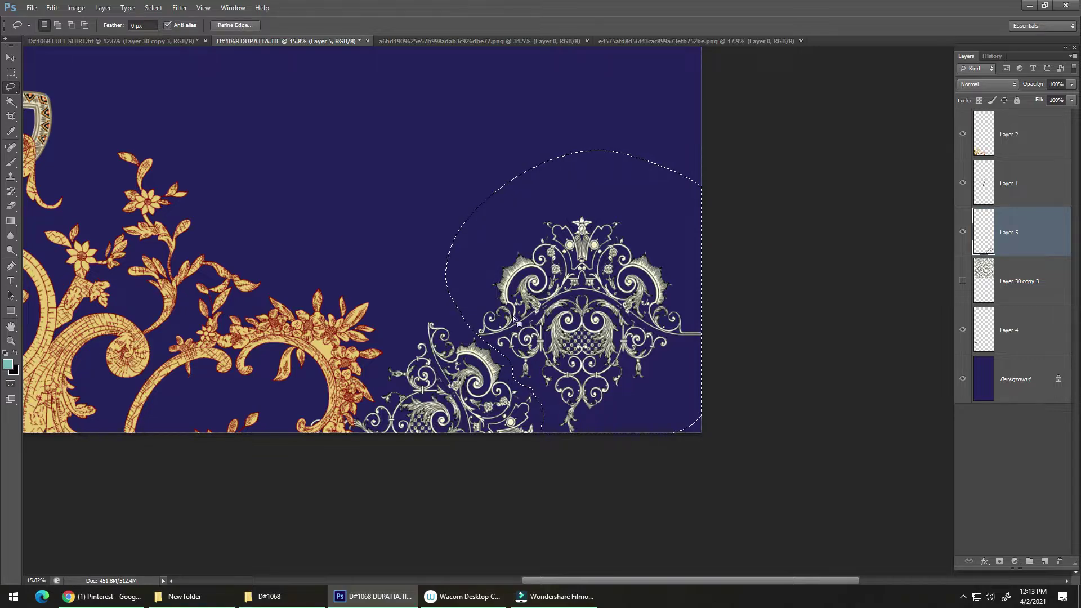
pyautogui.press('v')
pyautogui.moveTo(495, 345); pyautogui.dragTo(502, 306)
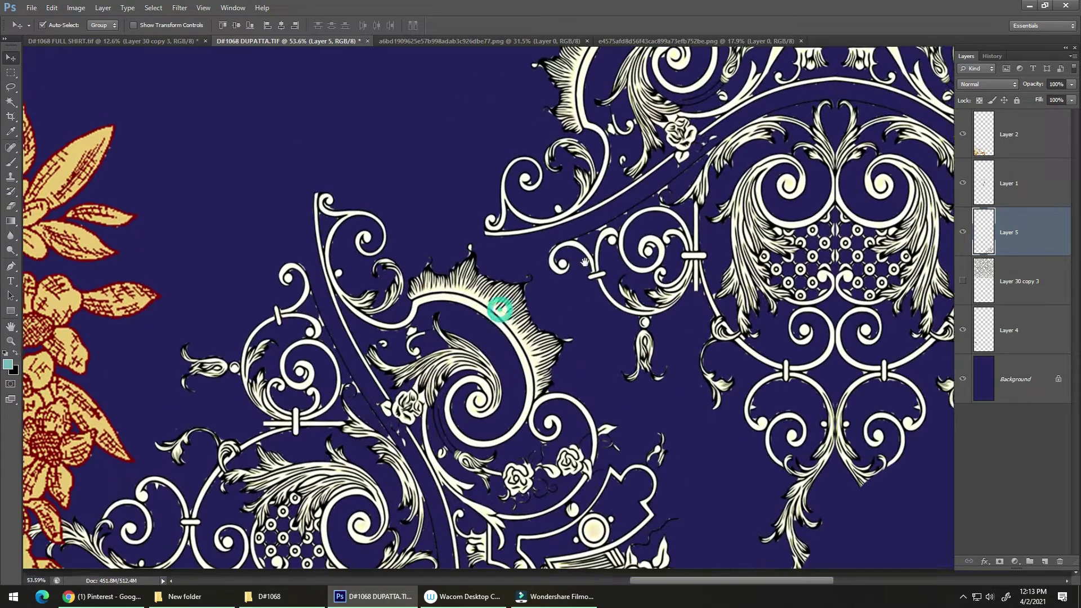
pyautogui.moveTo(514, 243); pyautogui.dragTo(489, 289)
pyautogui.hotkey('ctrl', 'd')
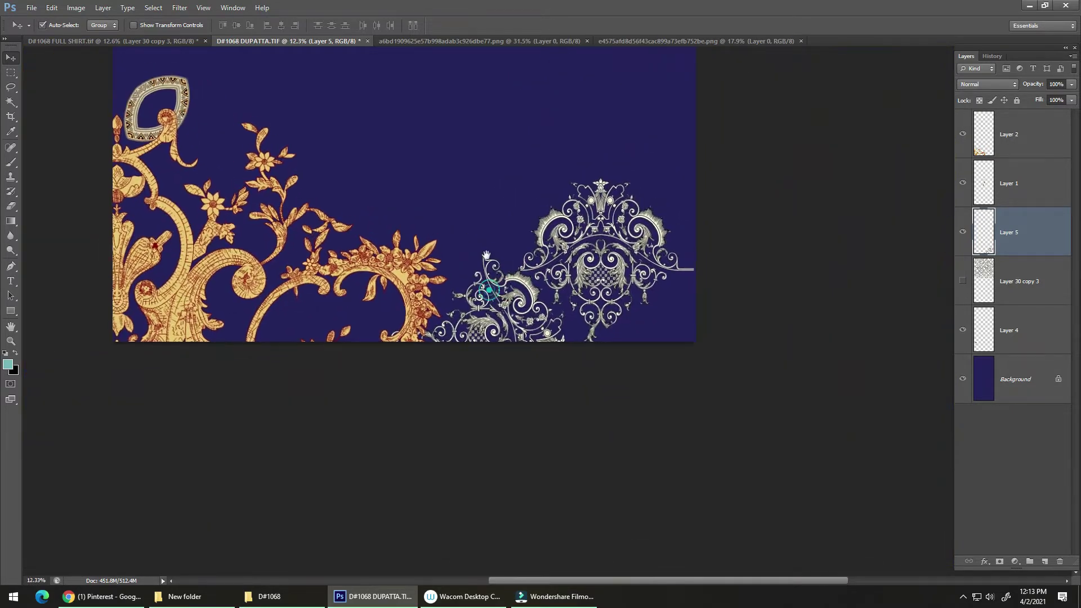
# Check the full shirt's floral border for reference, then close both open motif sheets.
pyautogui.click(169, 41)
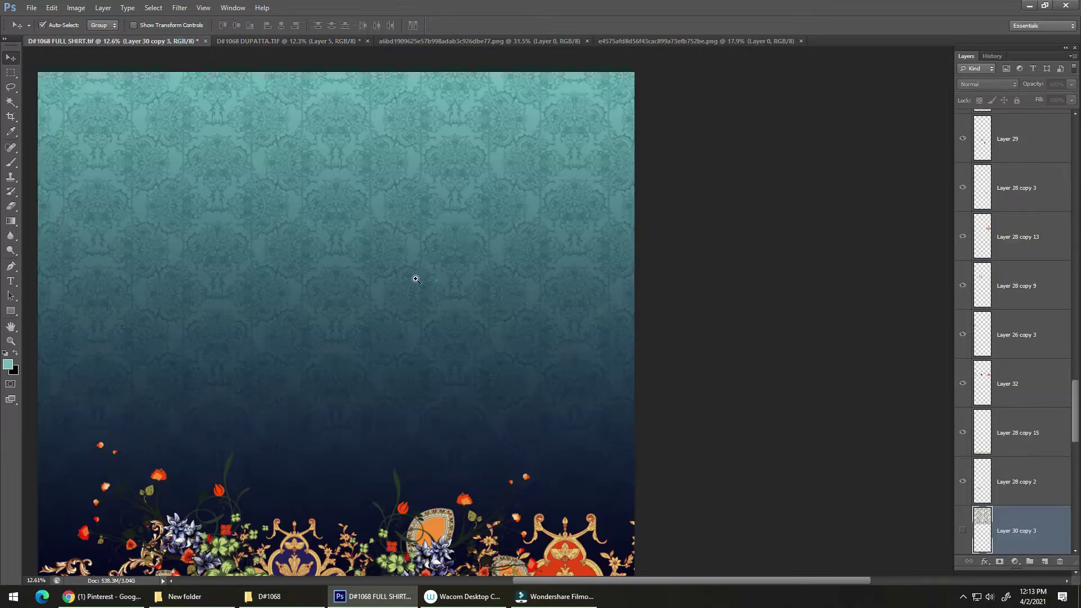
pyautogui.moveTo(415, 279); pyautogui.dragTo(384, 293)
pyautogui.moveTo(422, 354)
pyautogui.mouseDown()
pyautogui.moveTo(420, 305)
pyautogui.moveTo(427, 356)
pyautogui.mouseUp()
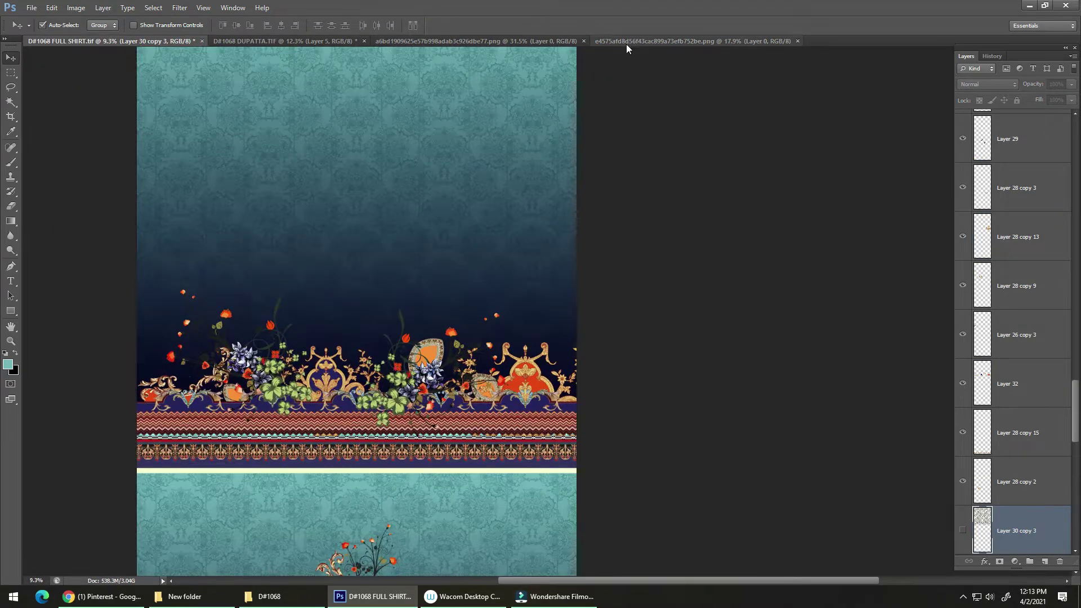
pyautogui.click(627, 41)
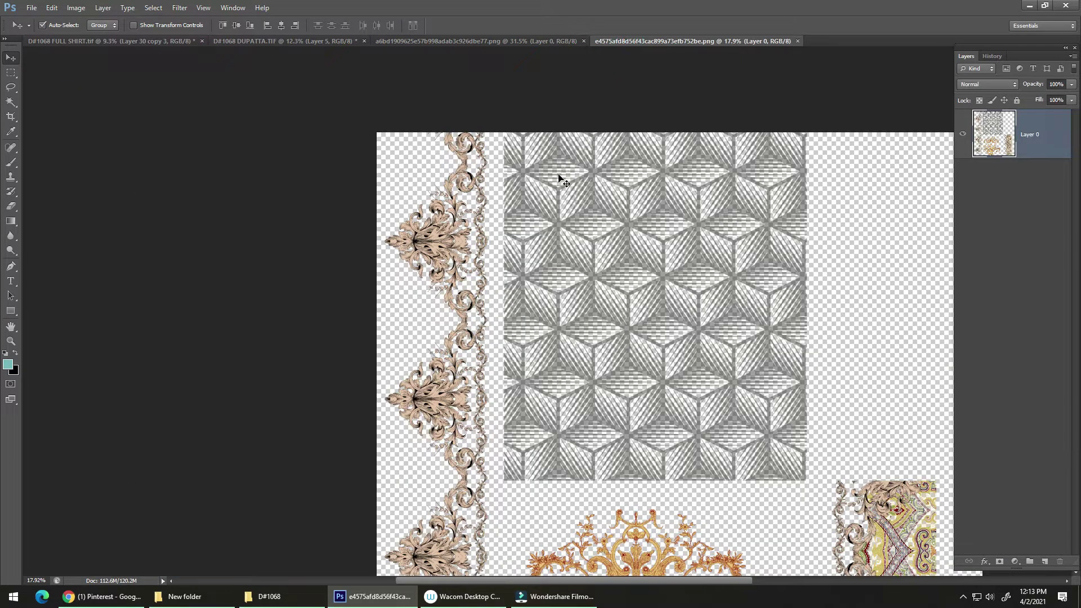
pyautogui.hotkey('ctrl', 'w')
pyautogui.click(496, 40)
pyautogui.moveTo(546, 181); pyautogui.dragTo(528, 187)
pyautogui.moveTo(517, 241); pyautogui.dragTo(473, 137)
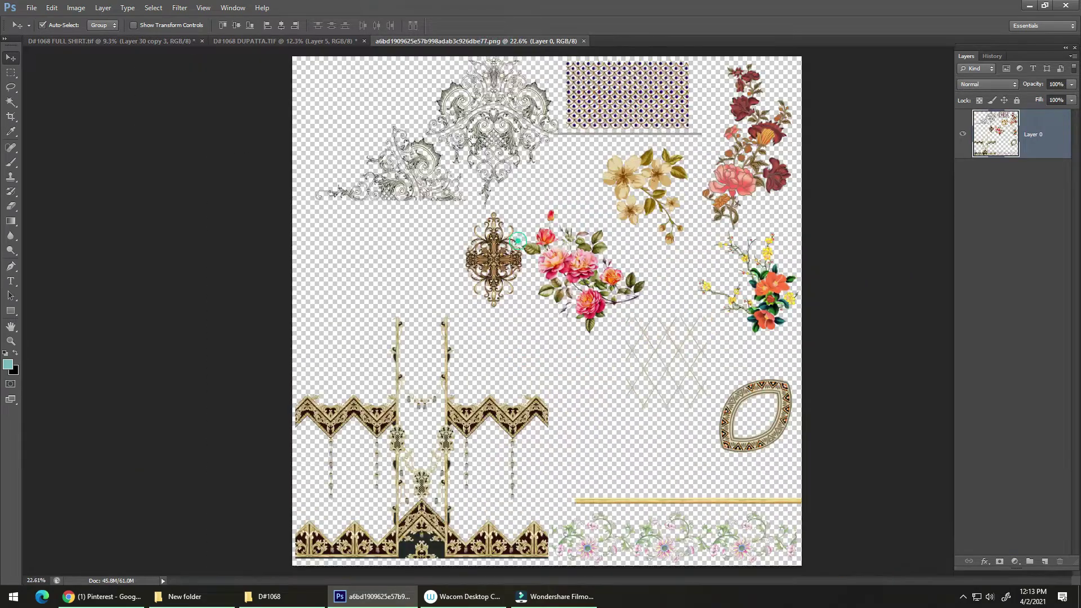
pyautogui.hotkey('ctrl', 'w')
# Open the floral motif e1a08c837dc3dbfeb3aead581d12dca4.png from New folder in Photoshop and copy its spray into the dupatta document.
pyautogui.hotkey('alt', 'Tab')
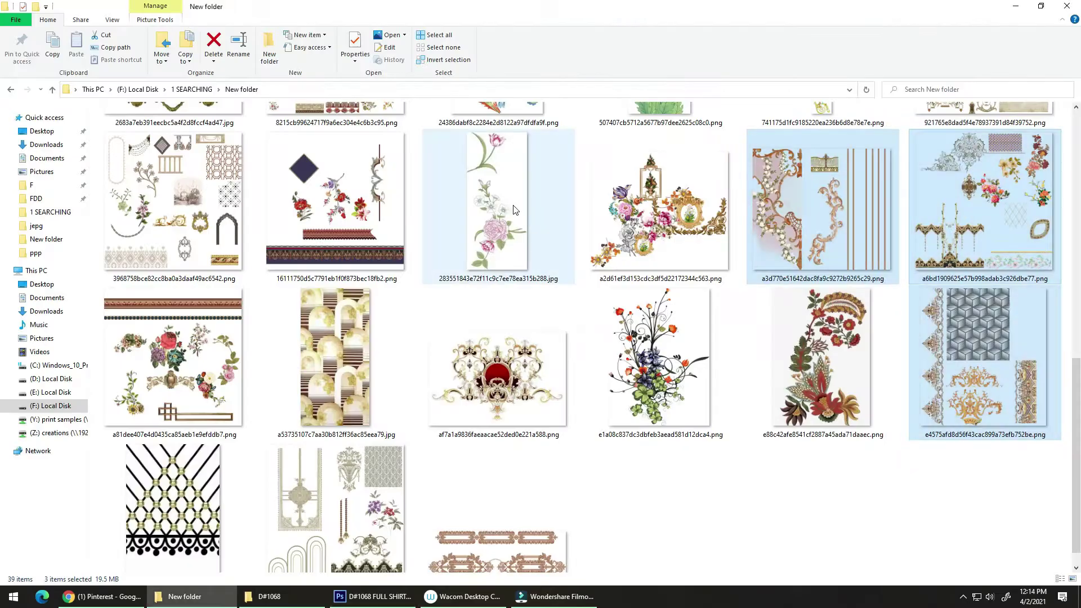
pyautogui.moveTo(687, 390); pyautogui.dragTo(997, 334)
pyautogui.hotkey('alt', 'Tab')
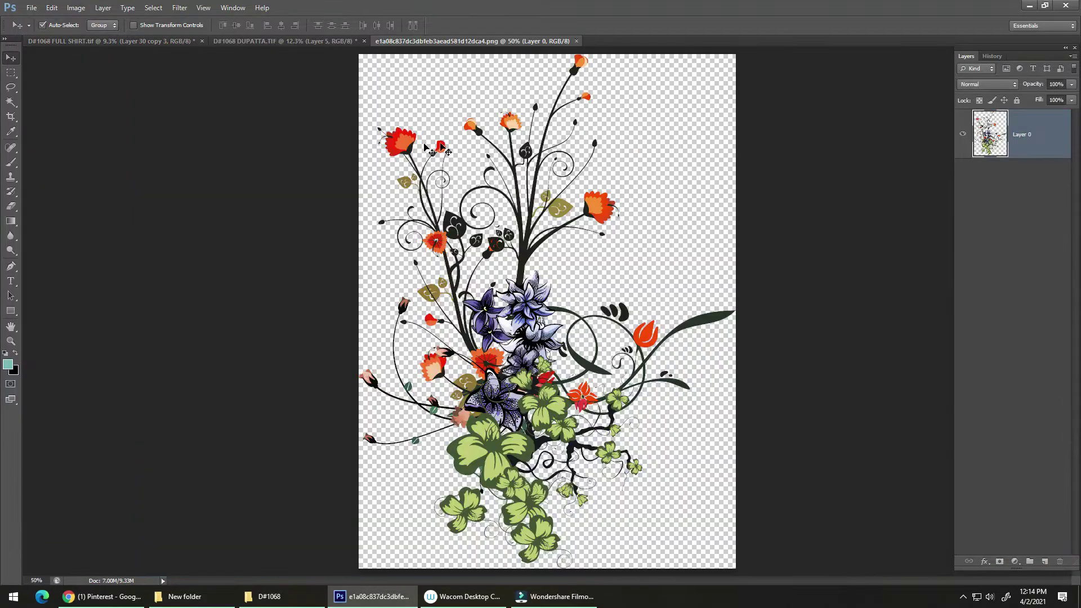
pyautogui.moveTo(227, 43); pyautogui.dragTo(529, 363)
# Enlarge the floral spray between the gold scrollwork and the line-art ornaments, and bring Layer 6 to the top of the layer stack.
pyautogui.hotkey('ctrl', 't')
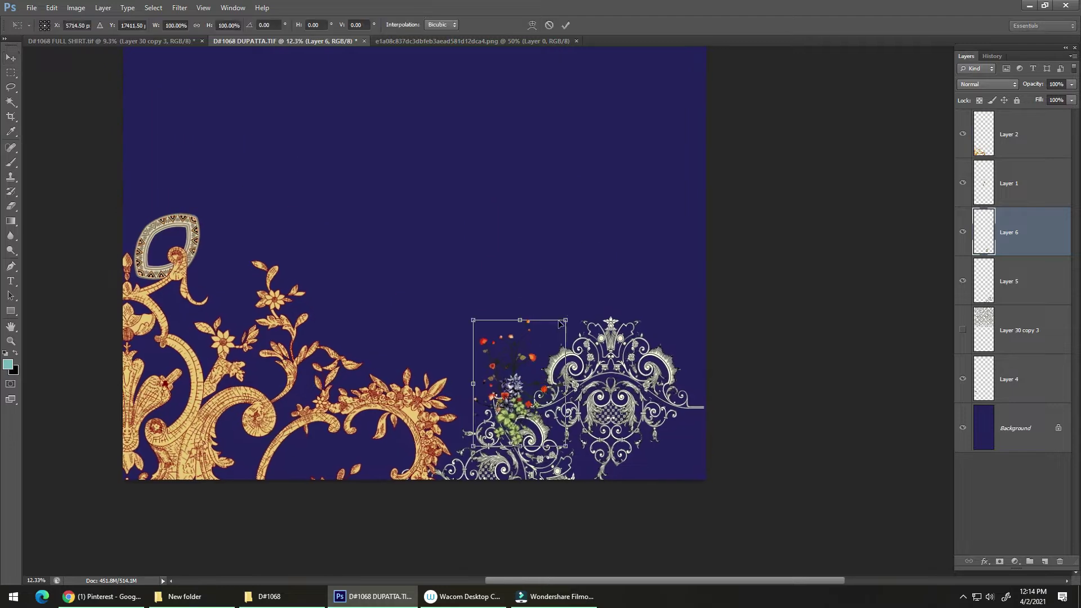
pyautogui.moveTo(566, 319); pyautogui.dragTo(612, 255)
pyautogui.moveTo(551, 335)
pyautogui.mouseDown()
pyautogui.moveTo(525, 255)
pyautogui.moveTo(537, 319)
pyautogui.mouseUp()
pyautogui.press('Return')
pyautogui.hotkey('ctrl', ']')
pyautogui.hotkey('ctrl', ']')
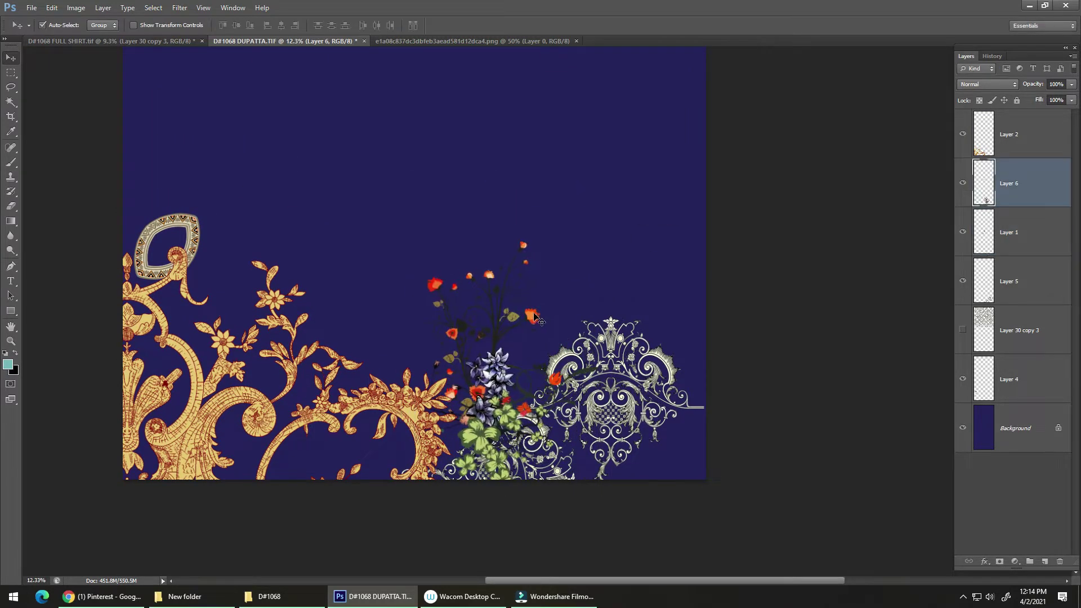
pyautogui.moveTo(493, 397); pyautogui.dragTo(565, 286)
pyautogui.scroll(3, 566, 285)
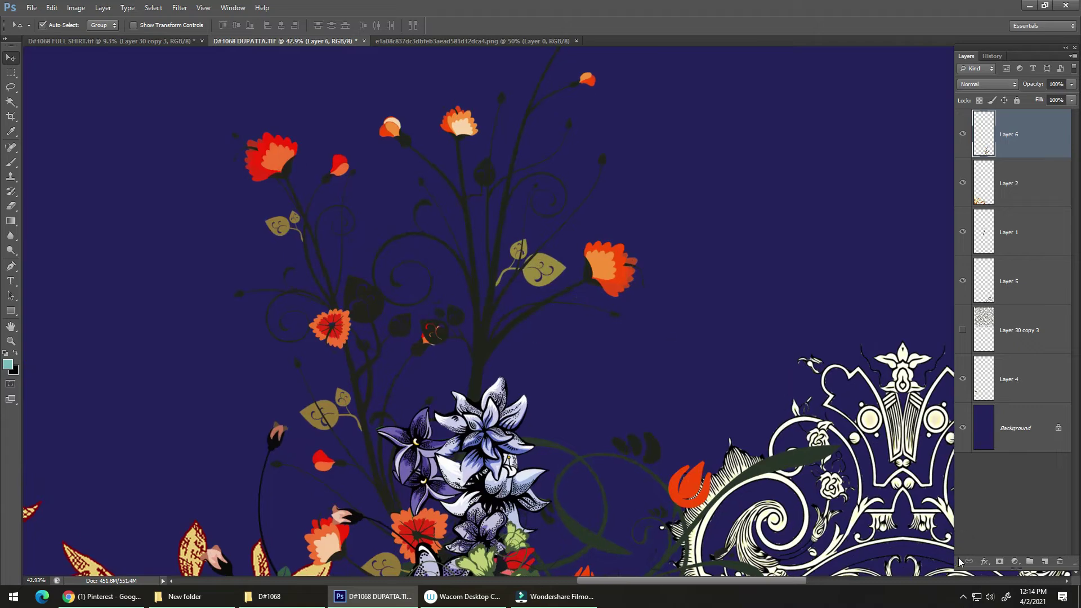
pyautogui.click(963, 598)
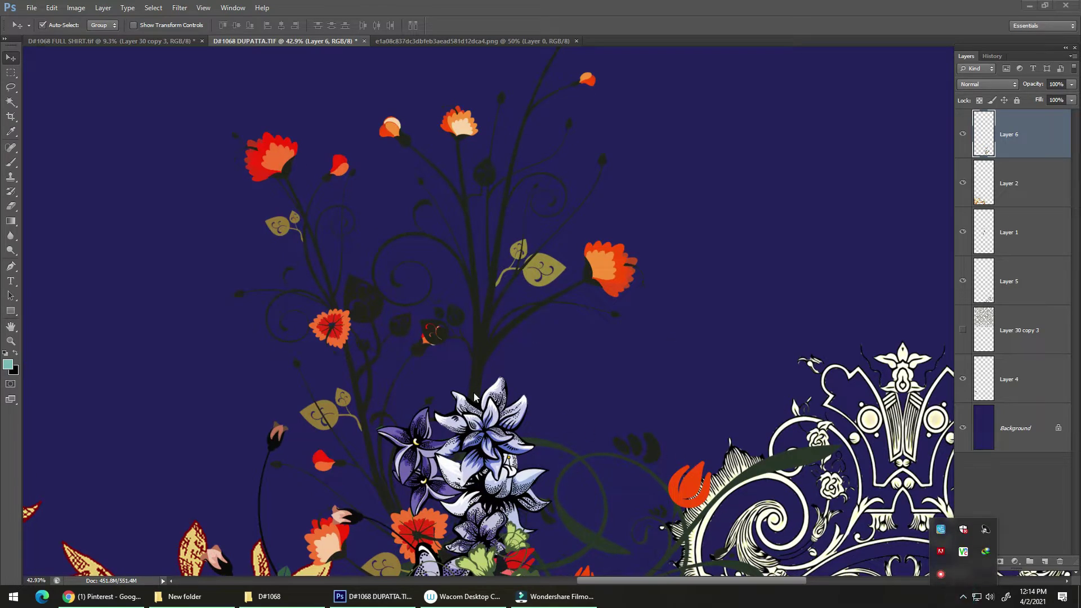
# Duplicate the floral spray and place the copy near the dupatta's top-left area.
pyautogui.scroll(-4, 474, 397)
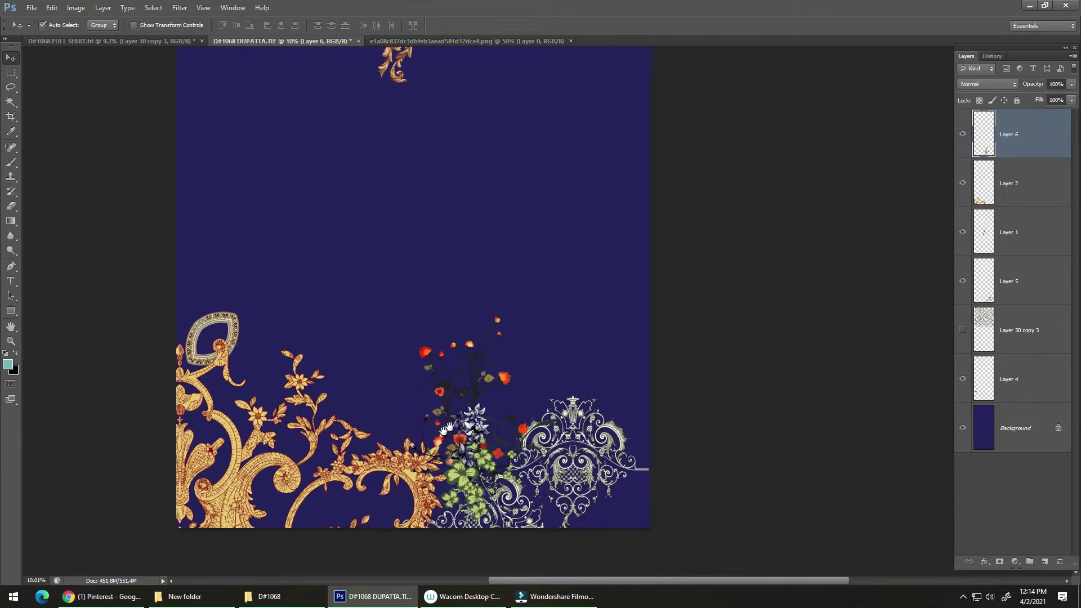
pyautogui.moveTo(448, 428); pyautogui.dragTo(472, 429)
pyautogui.scroll(-3, 469, 425)
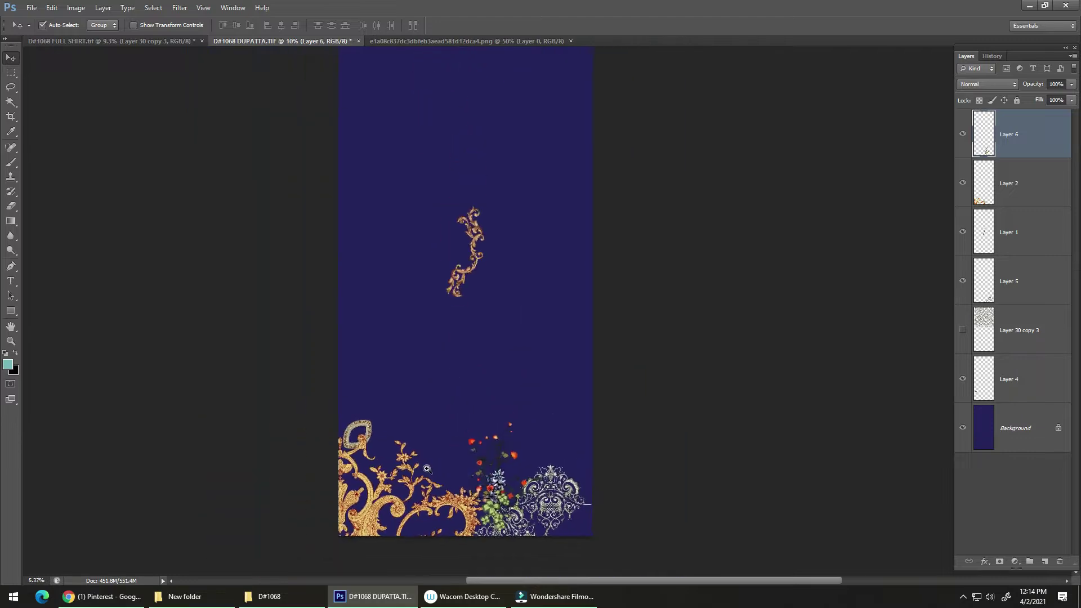
pyautogui.keyDown('alt'); pyautogui.moveTo(572, 523); pyautogui.dragTo(501, 169); pyautogui.keyUp('alt')
pyautogui.scroll(4, 501, 160)
# Enlarge the duplicated spray to about 235% and position it over the dupatta's top-left corner.
pyautogui.hotkey('ctrl', 't')
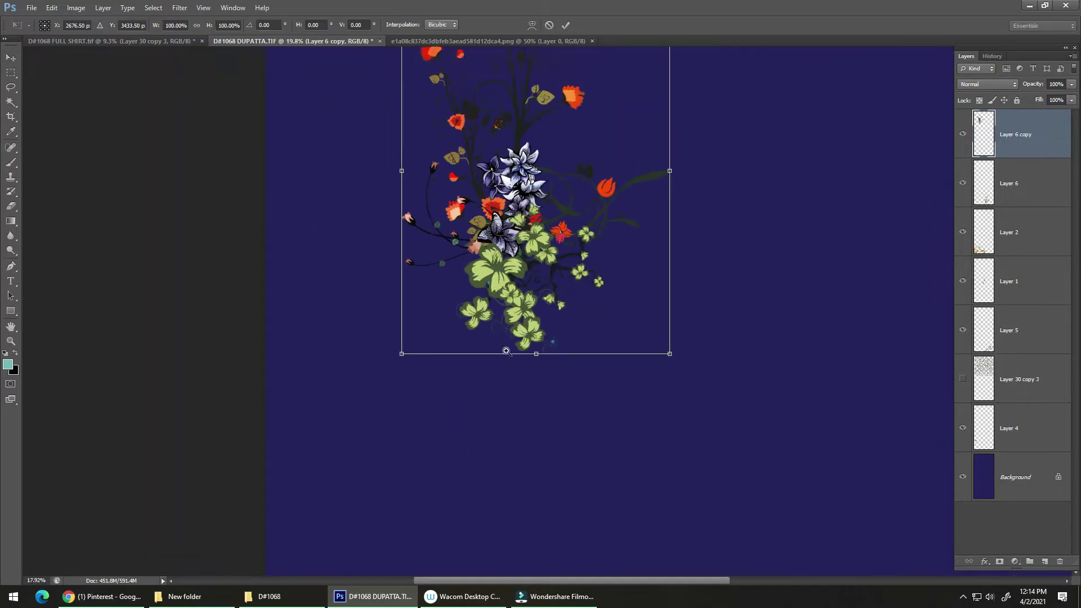
pyautogui.scroll(-3, 591, 338)
pyautogui.keyDown('alt'); pyautogui.keyDown('shift'); pyautogui.moveTo(592, 345); pyautogui.dragTo(644, 415); pyautogui.keyUp('shift'); pyautogui.keyUp('alt')
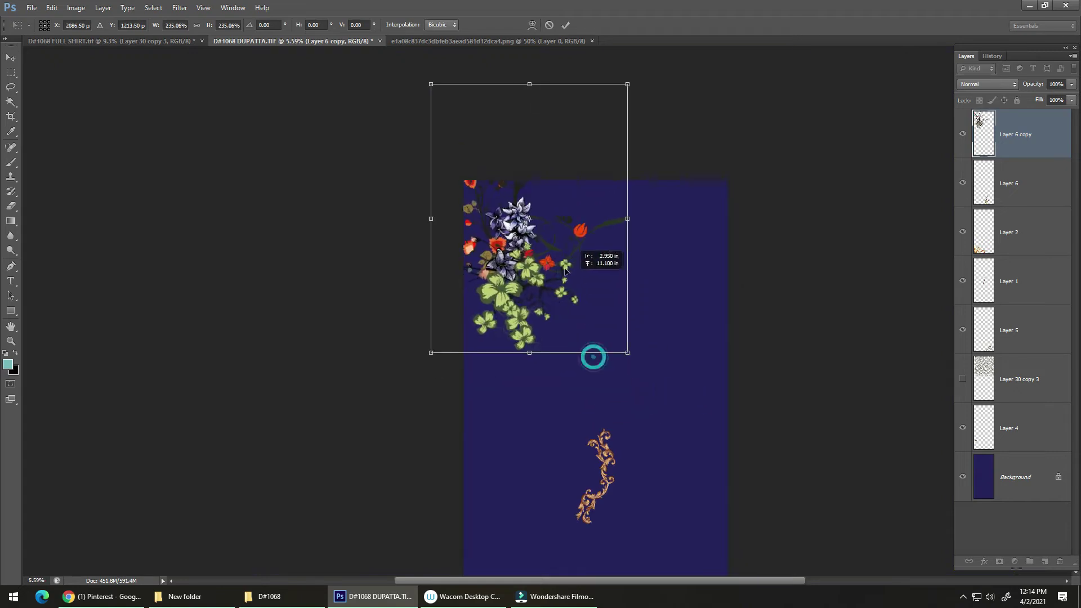
pyautogui.moveTo(591, 357); pyautogui.dragTo(554, 258)
pyautogui.press('Return')
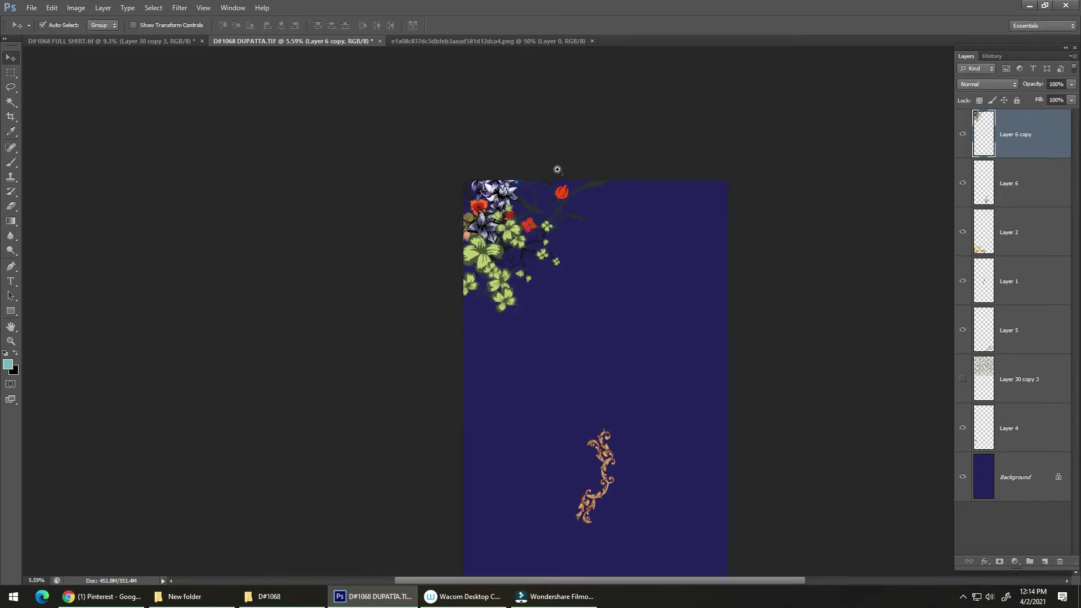
pyautogui.scroll(4, 518, 186)
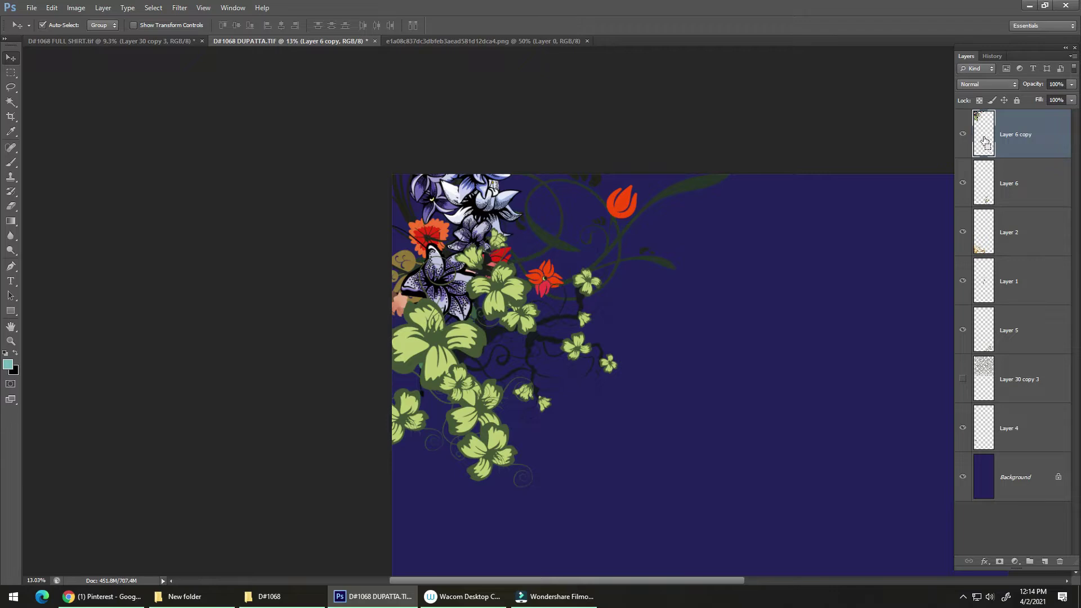
# Check the outline of Layer 6 copy, then move the enlarged spray about 2.8 in right and 6.8 in down.
pyautogui.keyDown('ctrl'); pyautogui.click(976, 141); pyautogui.keyUp('ctrl')
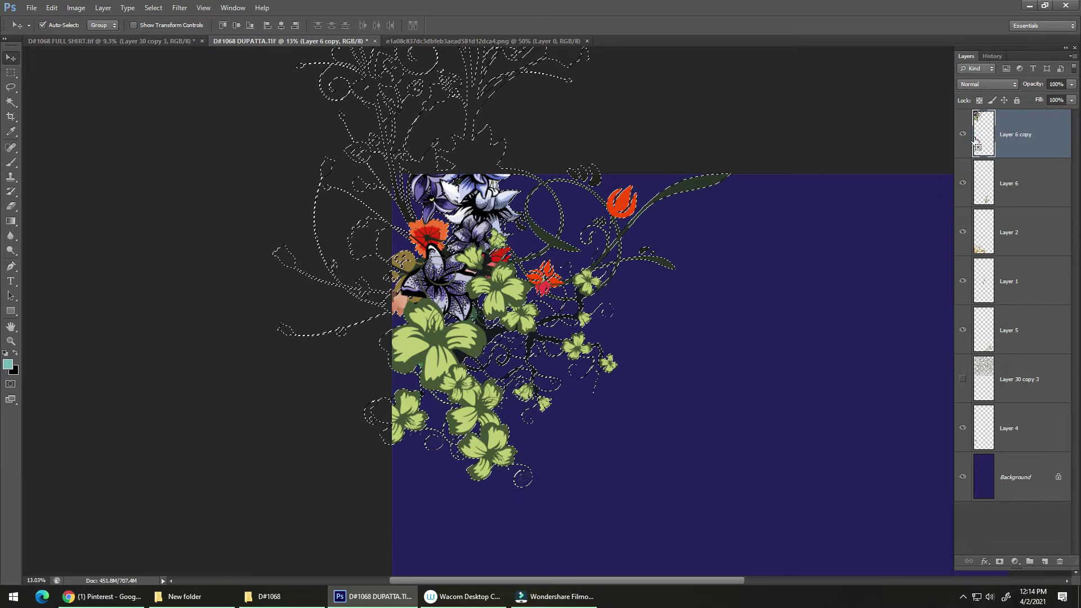
pyautogui.hotkey('ctrl', 'd')
pyautogui.scroll(-3, 512, 359)
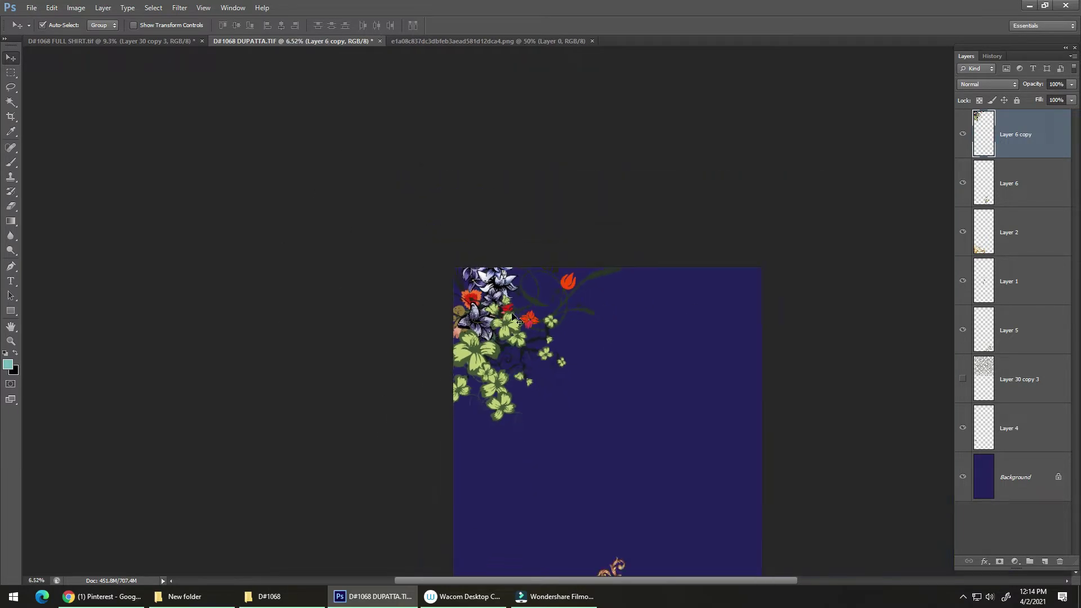
pyautogui.moveTo(503, 331); pyautogui.dragTo(522, 371)
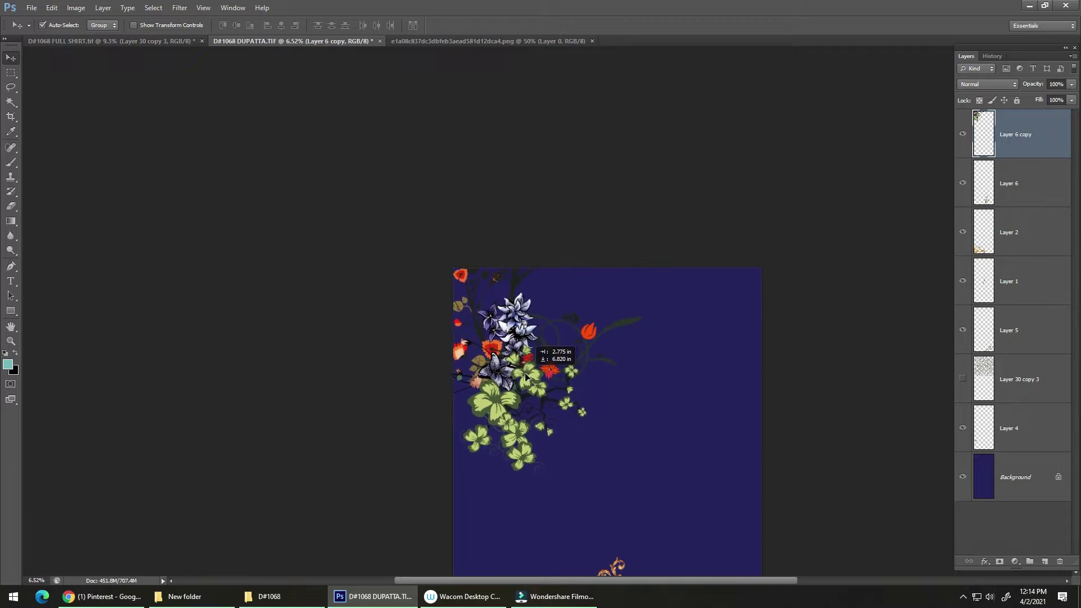
pyautogui.scroll(2, 542, 390)
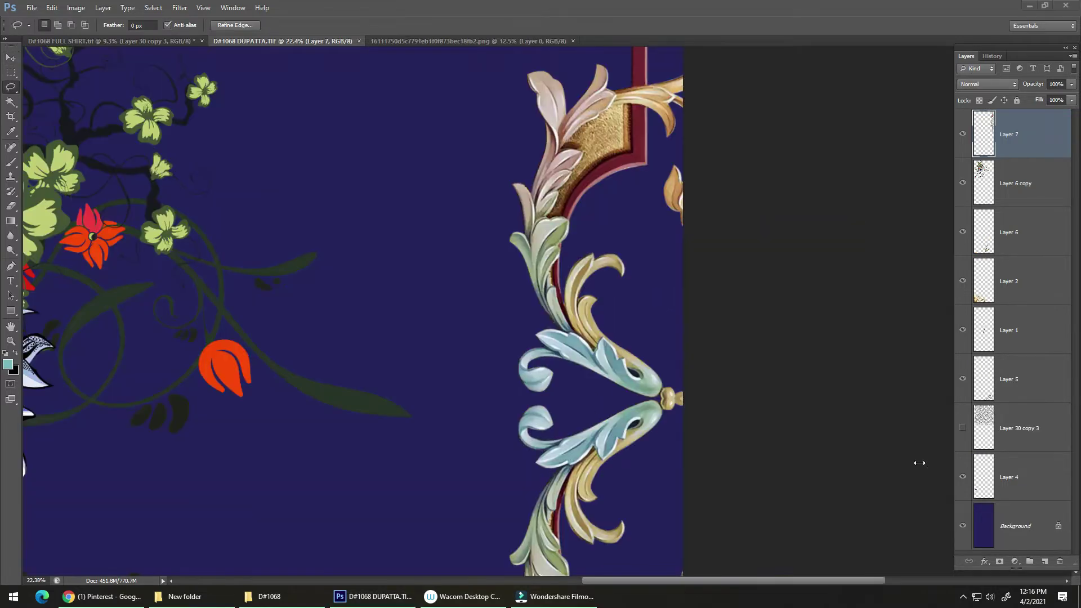
# Align the flipped floral spray on Layer 6 copy with the top and left edges of the dupatta canvas.
pyautogui.keyDown('ctrl'); pyautogui.click(437, 278); pyautogui.keyUp('ctrl')
pyautogui.moveTo(426, 284); pyautogui.dragTo(372, 287)
pyautogui.moveTo(488, 178); pyautogui.dragTo(509, 170)
pyautogui.press('v')
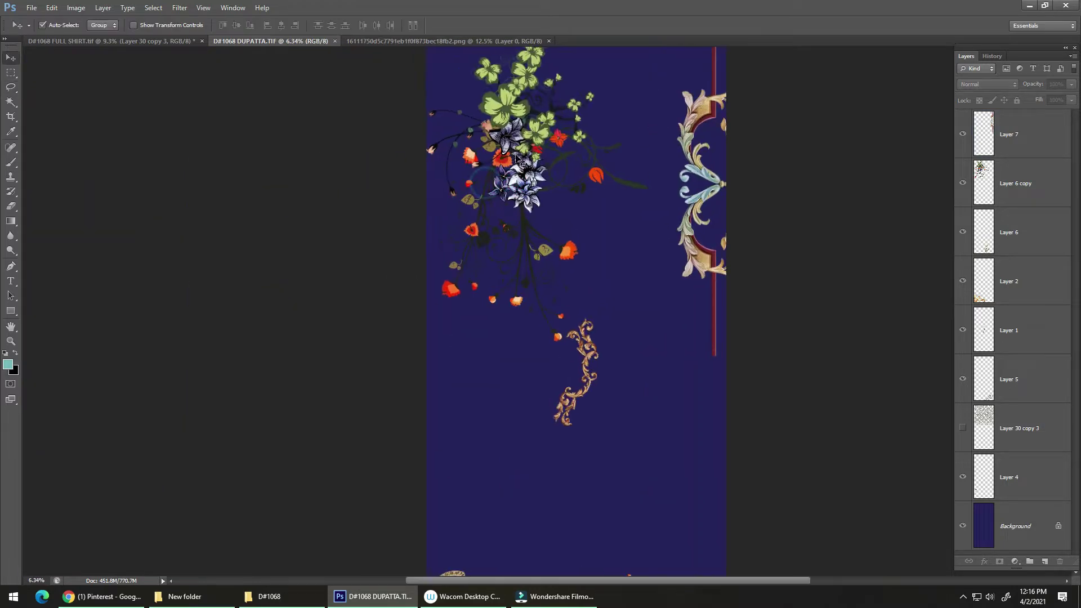
pyautogui.moveTo(495, 217); pyautogui.dragTo(468, 347)
pyautogui.moveTo(489, 242)
pyautogui.mouseDown()
pyautogui.moveTo(528, 258)
pyautogui.moveTo(496, 254)
pyautogui.mouseUp()
pyautogui.hotkey('ctrl', 'a')
pyautogui.click(227, 26)
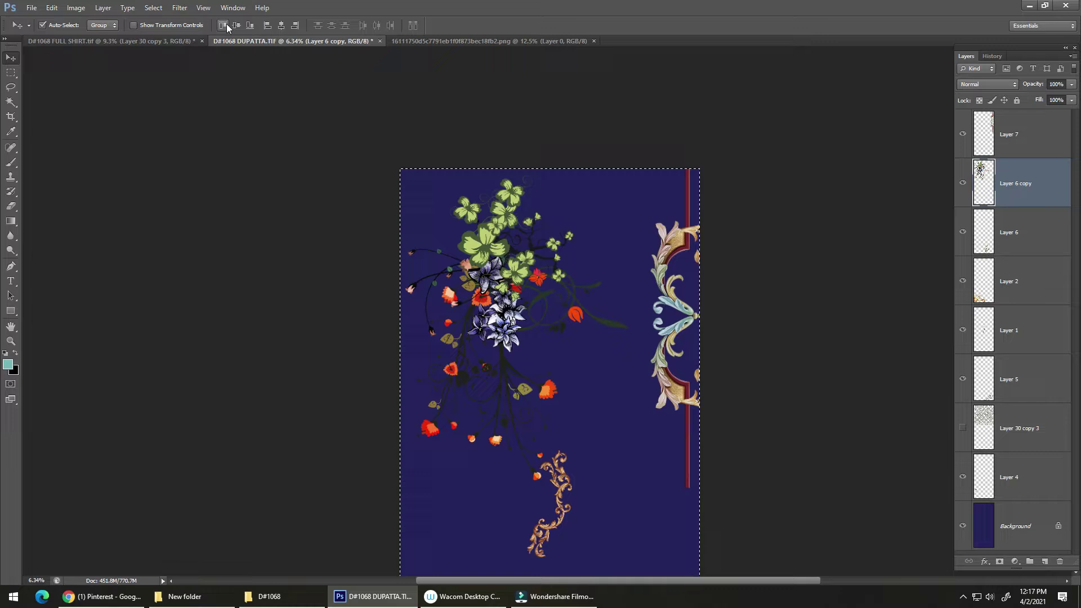
pyautogui.click(268, 26)
pyautogui.hotkey('ctrl', 'd')
pyautogui.click(963, 598)
pyautogui.click(860, 511)
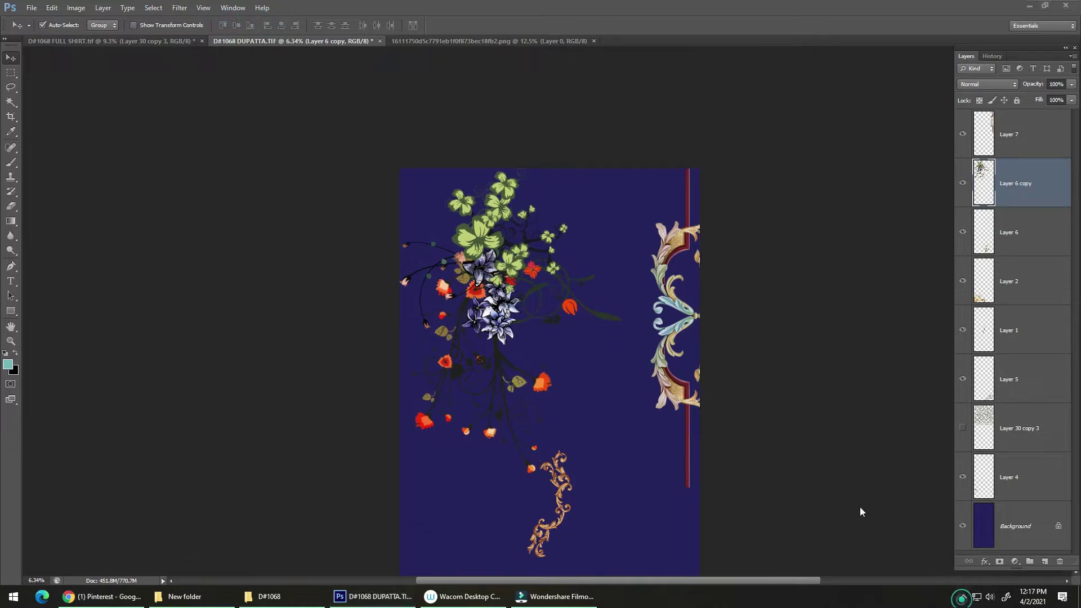
# Duplicate the dupatta's upper-left floral spray, flip the copy vertically and place it above the lower-left gold ornament as a mirror of the original.
pyautogui.moveTo(508, 330); pyautogui.dragTo(503, 298)
pyautogui.hotkey('ctrl', 'z')
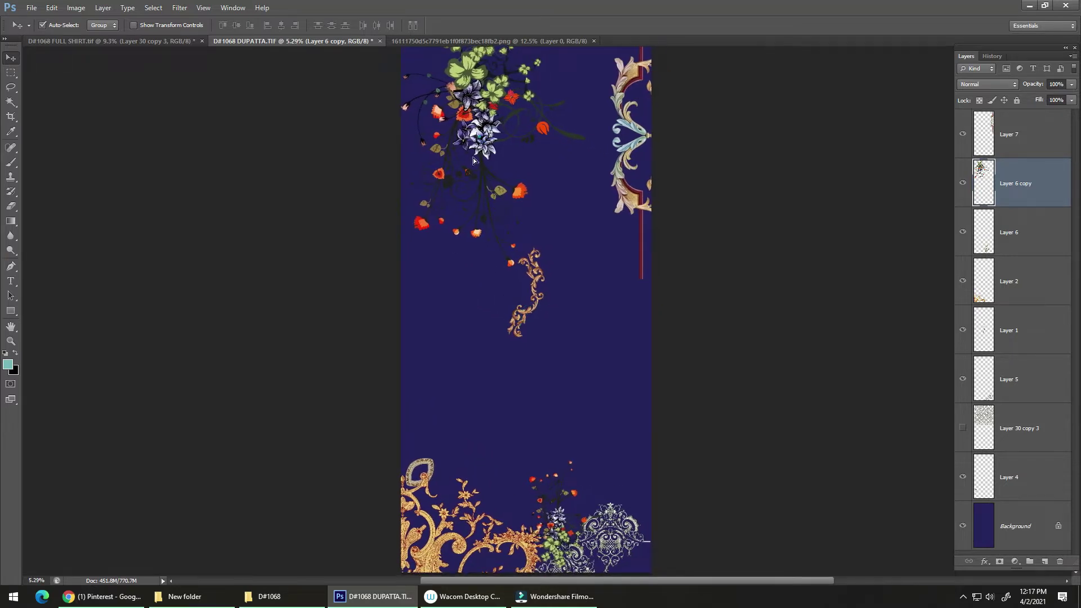
pyautogui.moveTo(473, 160); pyautogui.dragTo(464, 428)
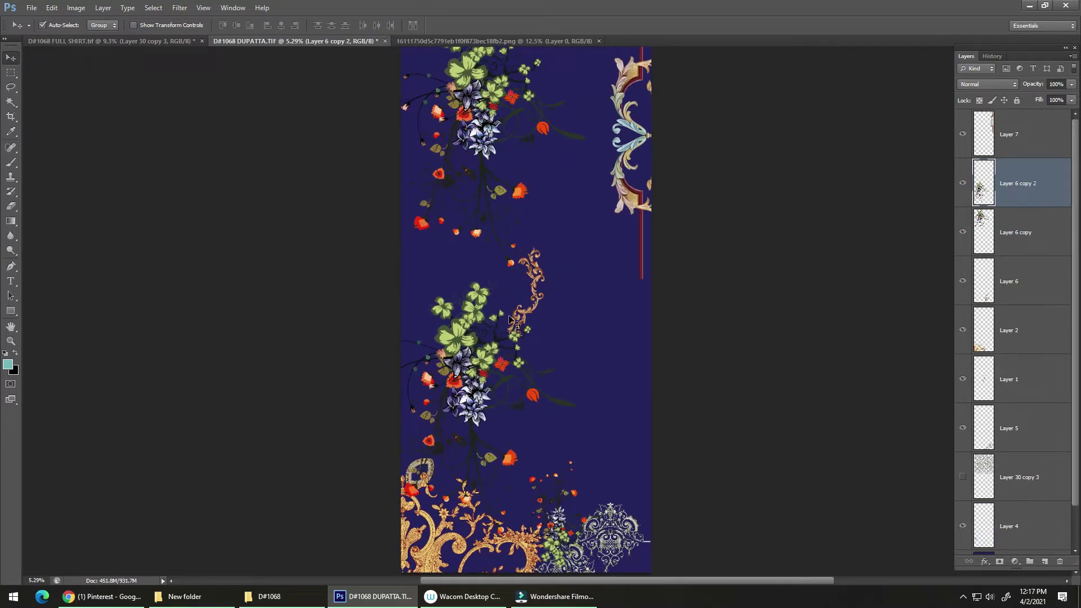
pyautogui.hotkey('ctrl', 't')
pyautogui.rightClick(485, 363)
pyautogui.click(504, 552)
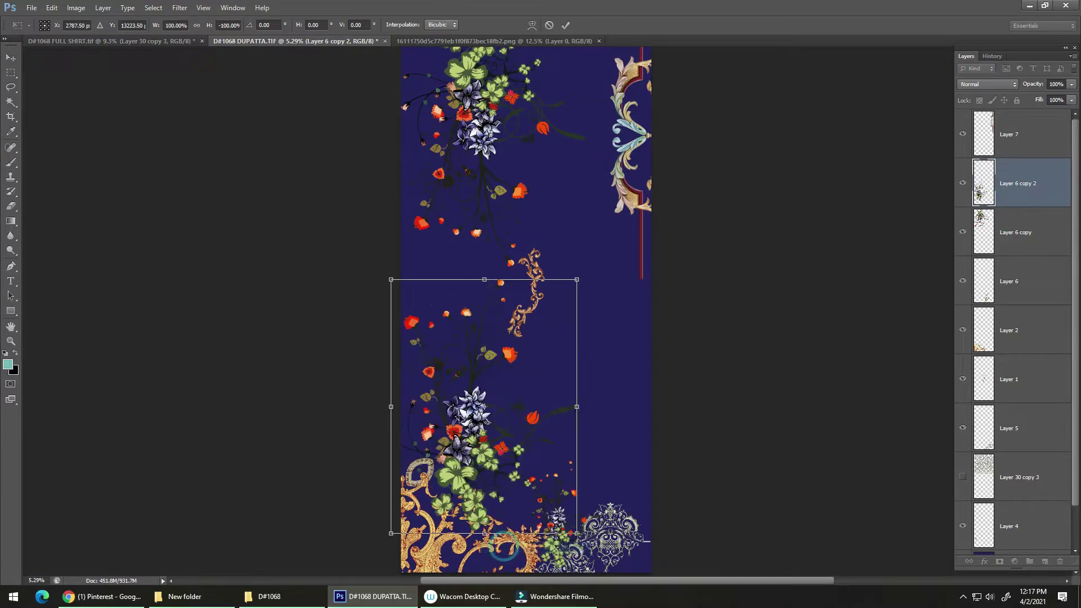
pyautogui.moveTo(439, 409); pyautogui.dragTo(491, 440)
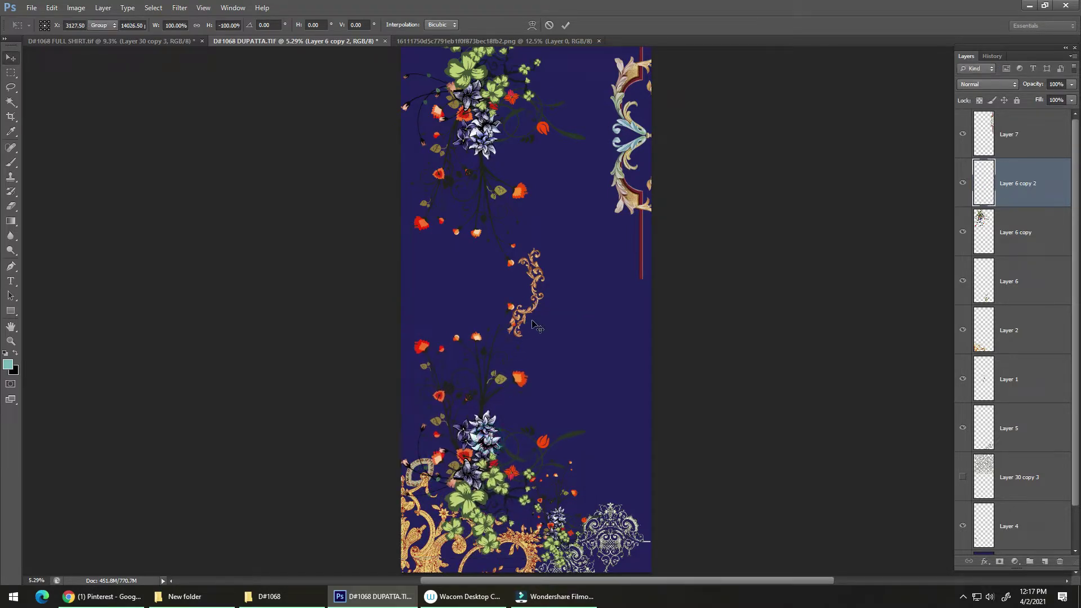
pyautogui.moveTo(427, 547); pyautogui.dragTo(663, 300)
pyautogui.hotkey('ctrl', 'j')
pyautogui.hotkey('ctrl', 'z')
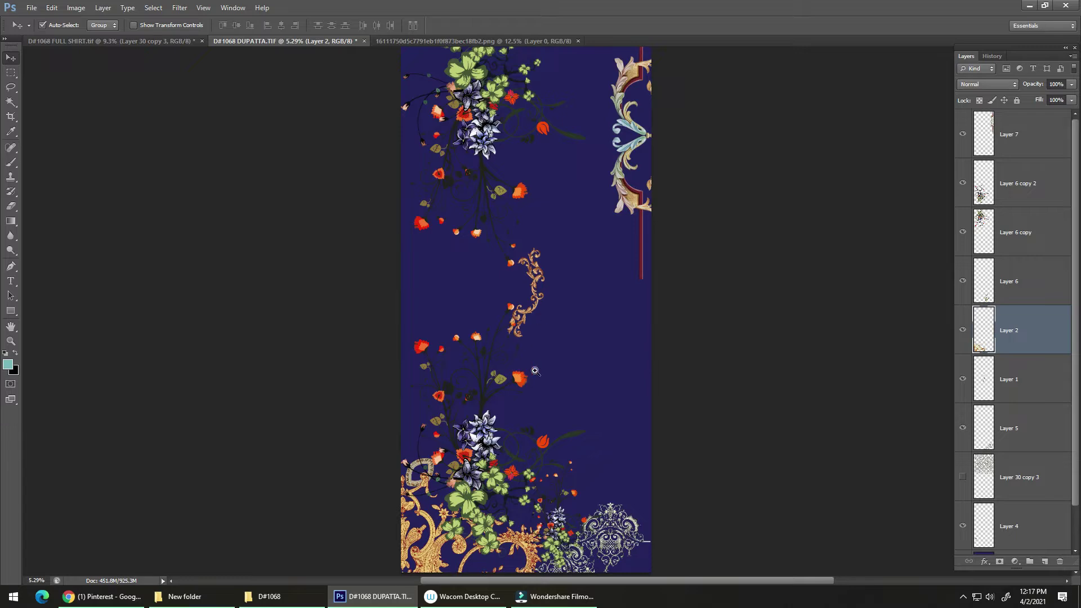
# Move the Layer 6 copy floral spray from the upper-left area to the dupatta's top-right corner.
pyautogui.moveTo(535, 371); pyautogui.dragTo(497, 421)
pyautogui.moveTo(578, 187); pyautogui.dragTo(507, 363)
pyautogui.moveTo(508, 363); pyautogui.dragTo(499, 207)
pyautogui.moveTo(501, 243); pyautogui.dragTo(460, 332)
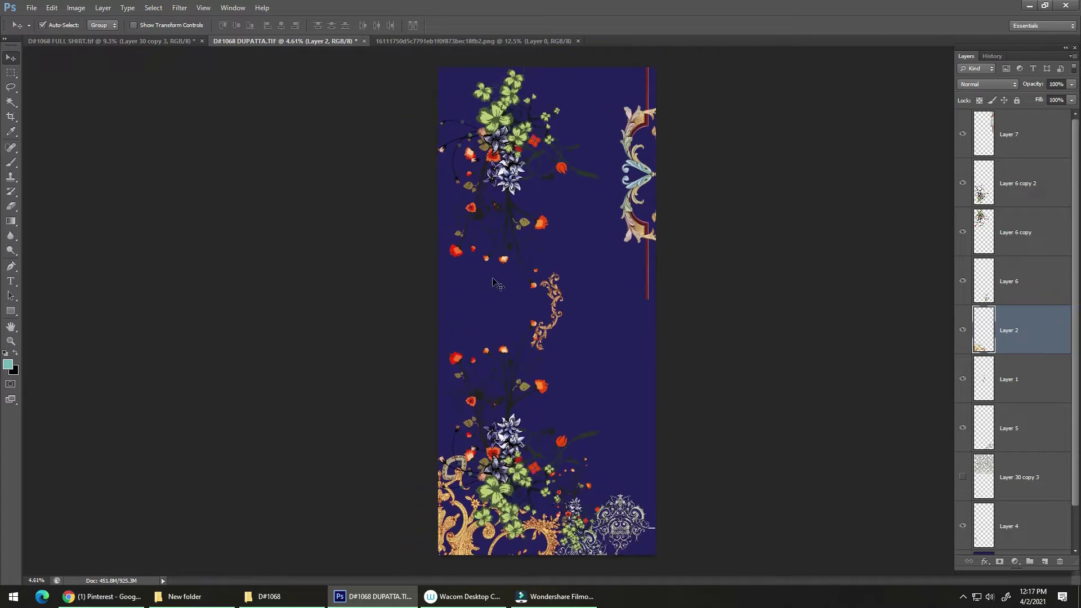
pyautogui.moveTo(509, 173); pyautogui.dragTo(605, 86)
pyautogui.moveTo(559, 156); pyautogui.dragTo(501, 285)
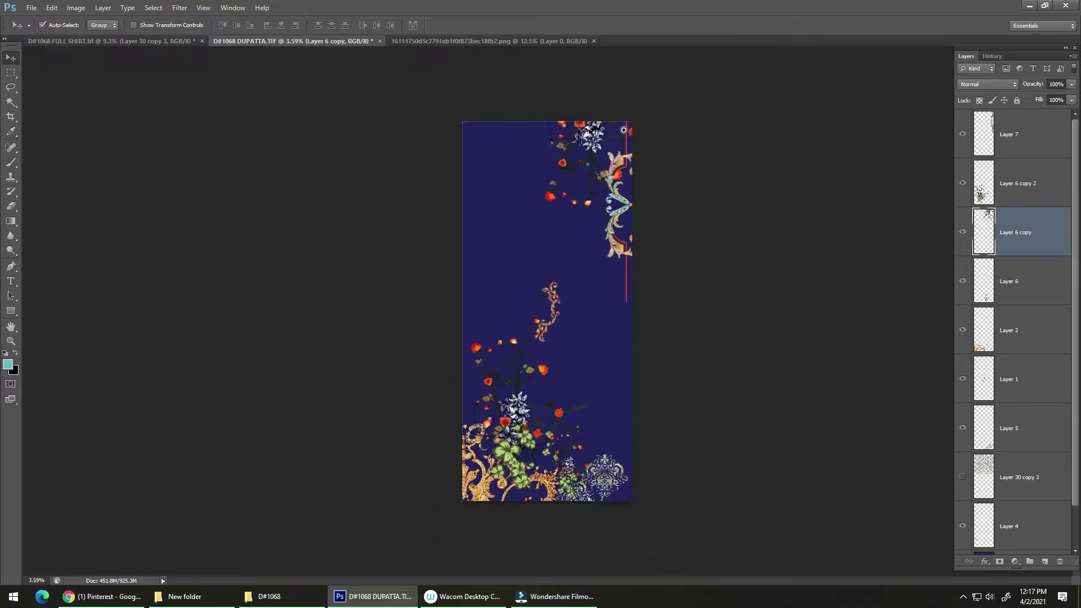
# Flip the top-right floral spray vertically and shift it slightly up and left beside the scroll ornament.
pyautogui.scroll(4, 608, 164)
pyautogui.hotkey('ctrl', 't')
pyautogui.rightClick(466, 350)
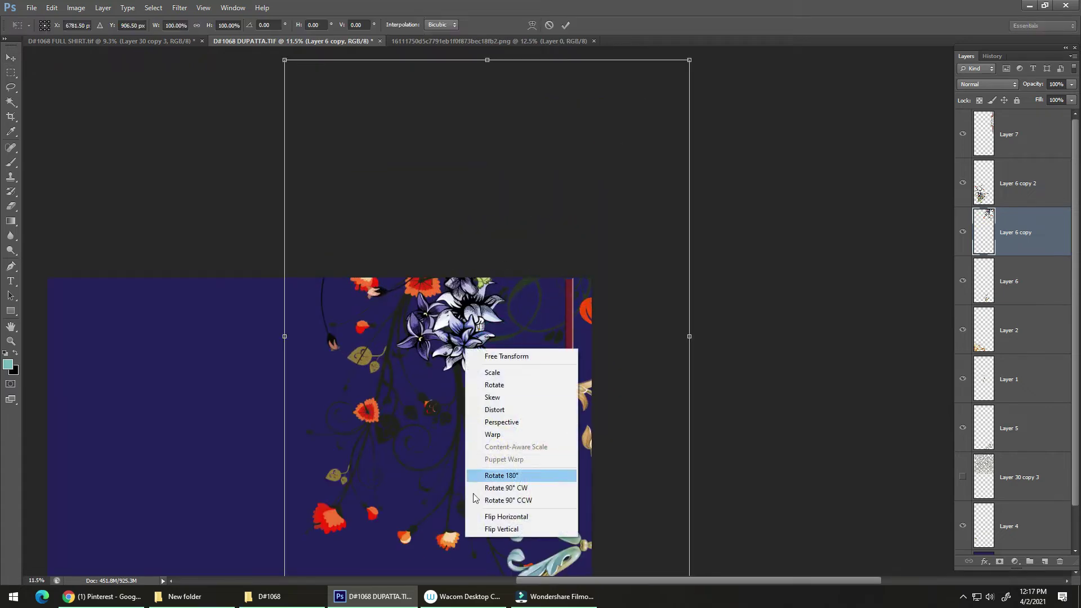
pyautogui.click(488, 529)
pyautogui.scroll(-2, 479, 406)
pyautogui.moveTo(479, 405); pyautogui.dragTo(478, 307)
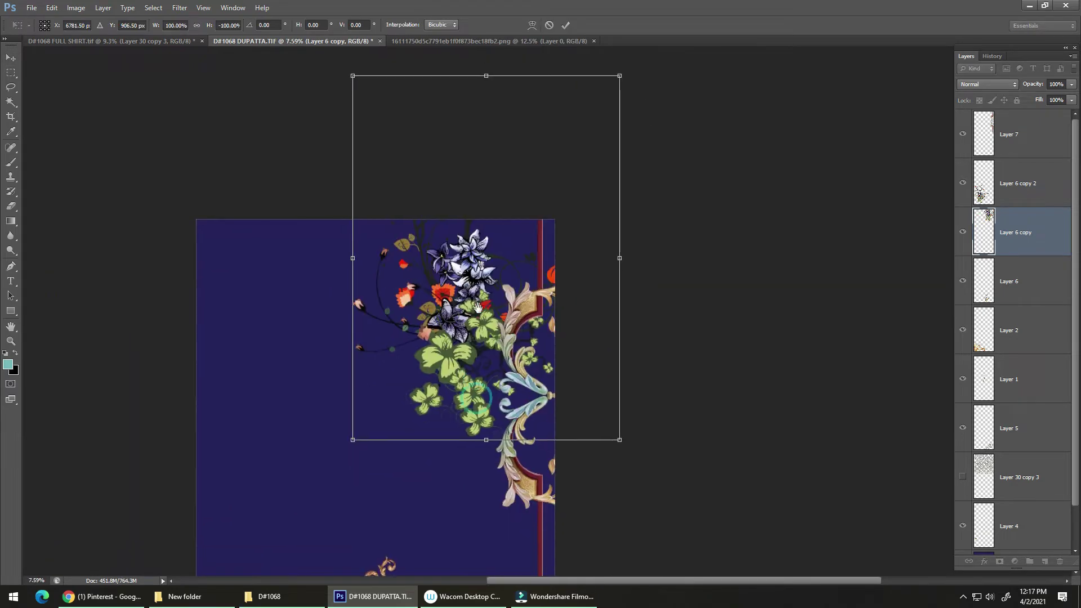
pyautogui.moveTo(492, 355); pyautogui.dragTo(479, 345)
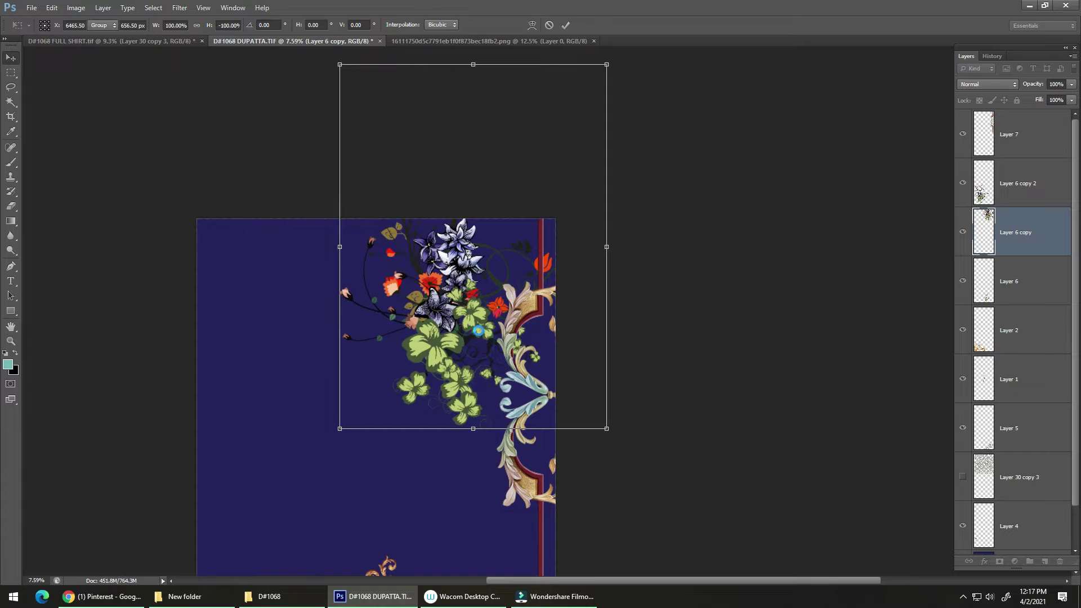
pyautogui.press('Return')
# Bring Layer 6 copy in front of the Layer 7 scroll ornament and shift it lower over it, then save the dupatta file.
pyautogui.hotkey('ctrl', ']')
pyautogui.hotkey('ctrl', ']')
pyautogui.moveTo(458, 338); pyautogui.dragTo(474, 397)
pyautogui.moveTo(452, 511); pyautogui.dragTo(505, 399)
pyautogui.moveTo(528, 328); pyautogui.dragTo(509, 332)
pyautogui.moveTo(512, 367)
pyautogui.mouseDown()
pyautogui.moveTo(512, 346)
pyautogui.moveTo(520, 366)
pyautogui.mouseUp()
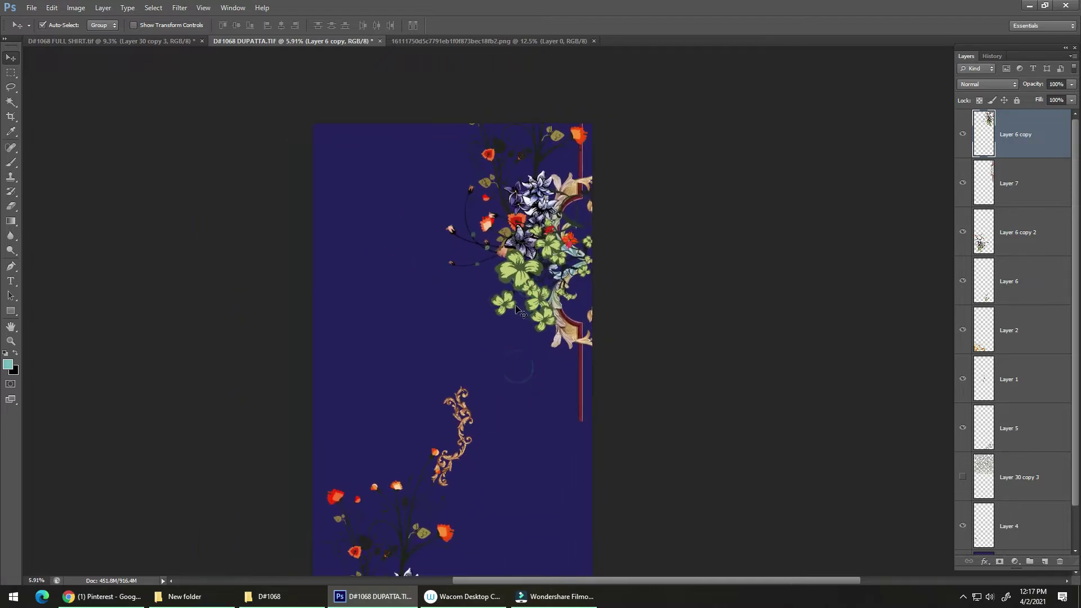
pyautogui.hotkey('ctrl', 's')
# Copy the full-width patterned border strip from the PNG motif sheet and paste it into the D#1068 dupatta document.
pyautogui.moveTo(540, 408); pyautogui.dragTo(493, 314)
pyautogui.scroll(-1, 495, 316)
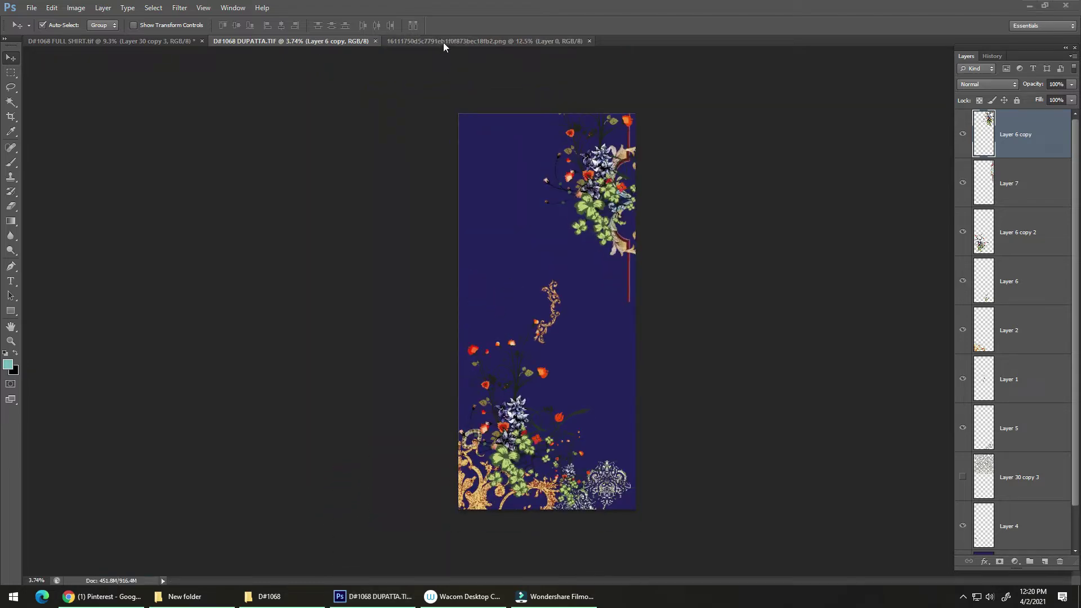
pyautogui.click(444, 42)
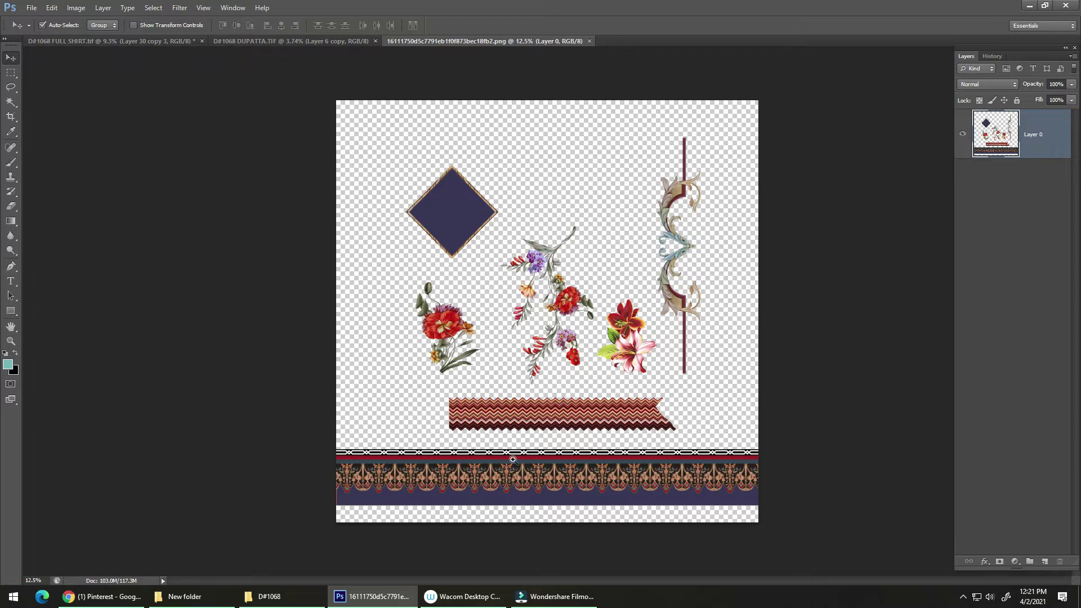
pyautogui.scroll(2, 513, 459)
pyautogui.press('m')
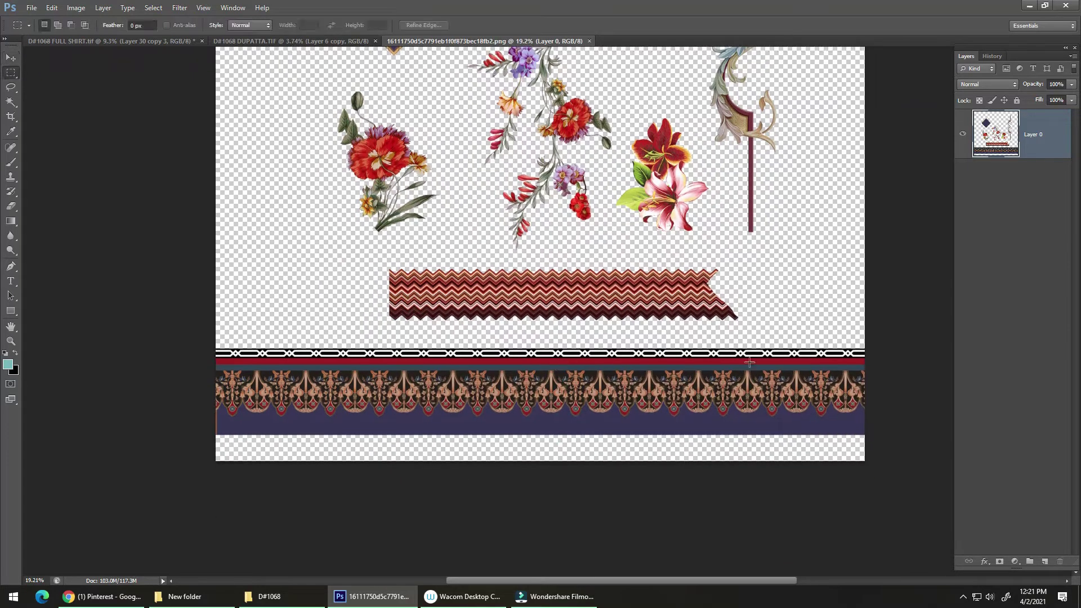
pyautogui.moveTo(879, 341); pyautogui.dragTo(67, 488)
pyautogui.hotkey('ctrl', 'c')
pyautogui.hotkey('alt', 'w')
pyautogui.press('2')
pyautogui.hotkey('ctrl', 'v')
# Rotate the pasted border strip 90° clockwise and place it along the dupatta's upper-left side.
pyautogui.keyDown('ctrl'); pyautogui.click(526, 280); pyautogui.keyUp('ctrl')
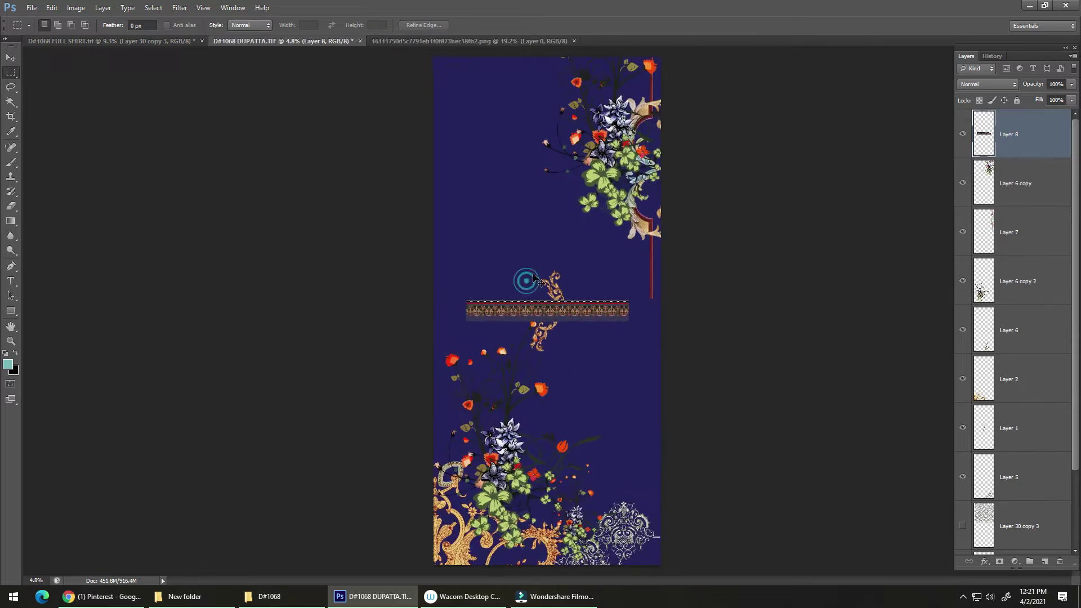
pyautogui.hotkey('ctrl', 't')
pyautogui.rightClick(546, 299)
pyautogui.click(581, 478)
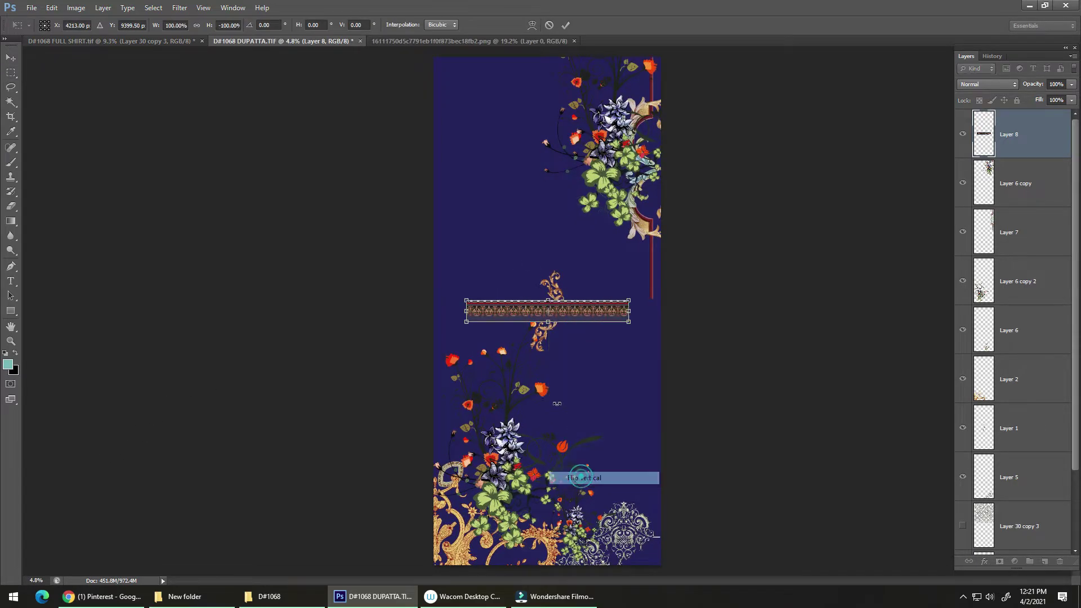
pyautogui.rightClick(545, 318)
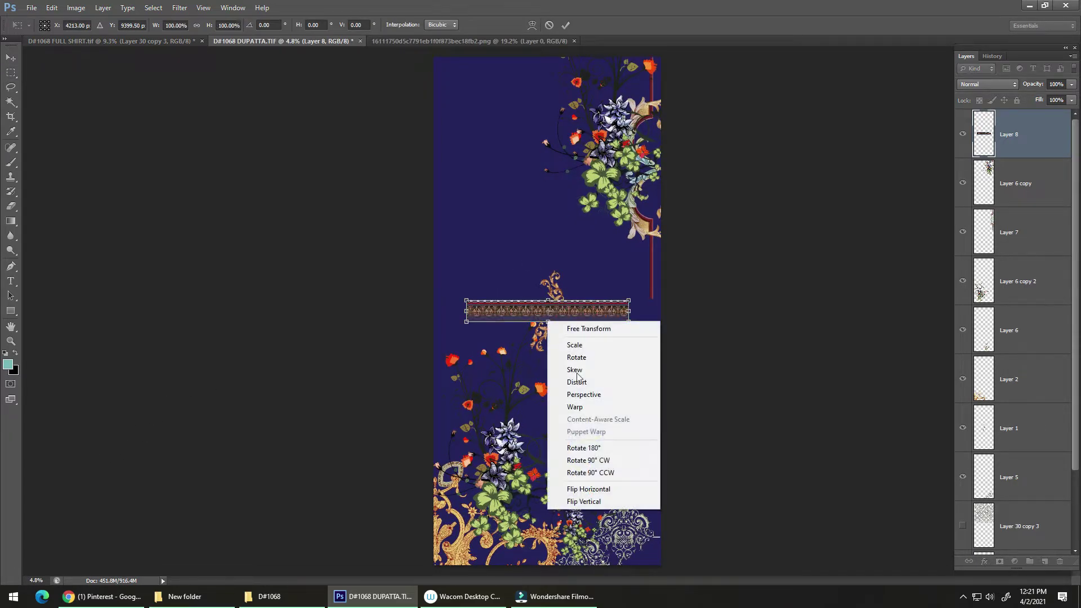
pyautogui.click(590, 458)
pyautogui.moveTo(547, 345); pyautogui.dragTo(448, 228)
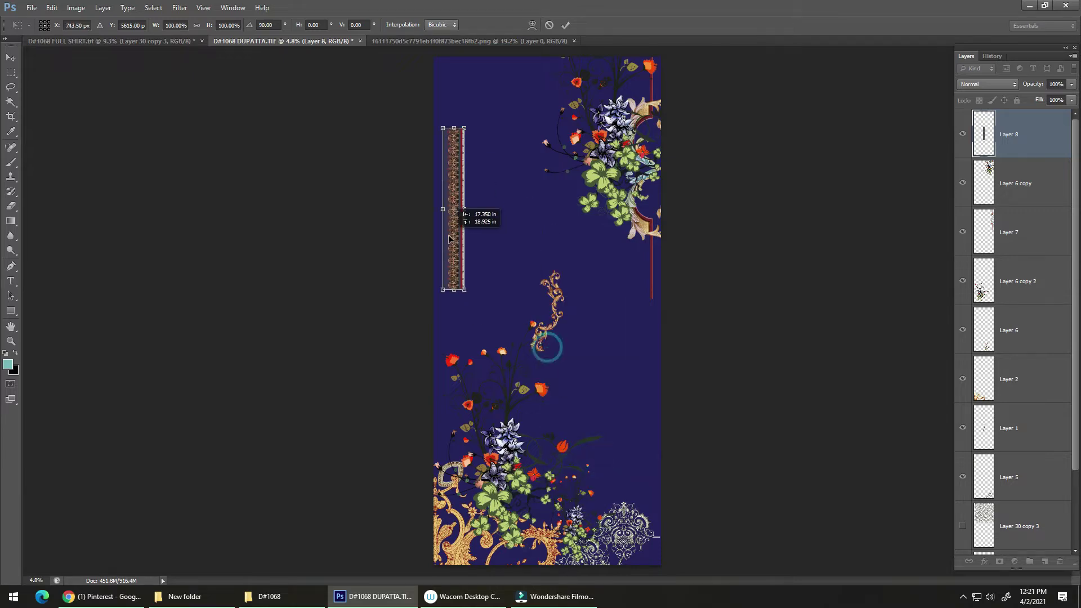
pyautogui.press('Return')
# Align the vertical border strip on Layer 8 with the top and left edges of the dupatta canvas.
pyautogui.press('m')
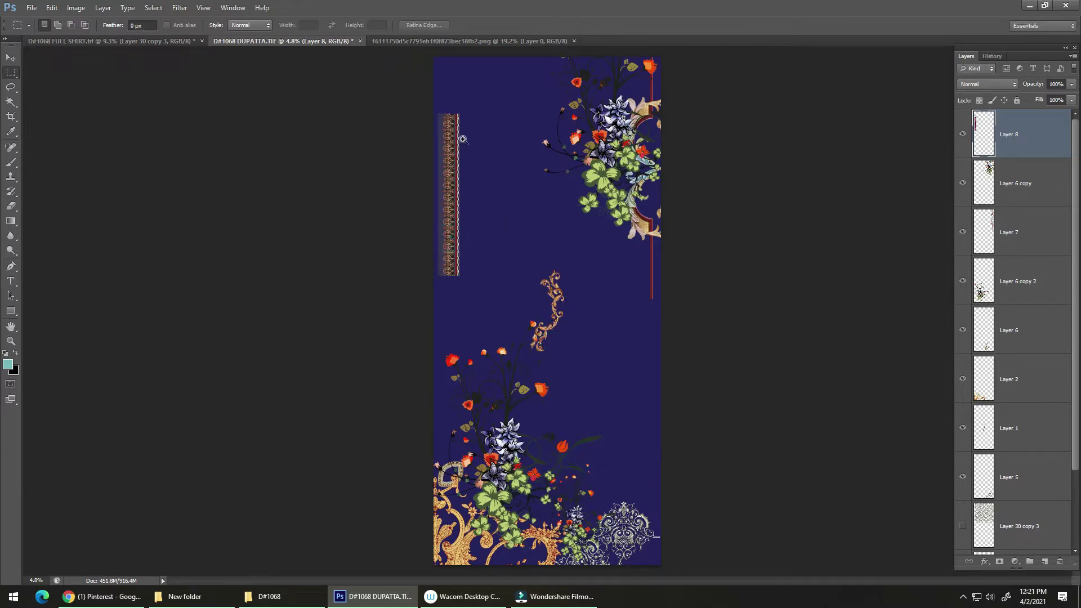
pyautogui.moveTo(445, 134); pyautogui.dragTo(494, 97)
pyautogui.moveTo(473, 133); pyautogui.dragTo(497, 330)
pyautogui.moveTo(473, 285); pyautogui.dragTo(502, 224)
pyautogui.hotkey('ctrl', 'a')
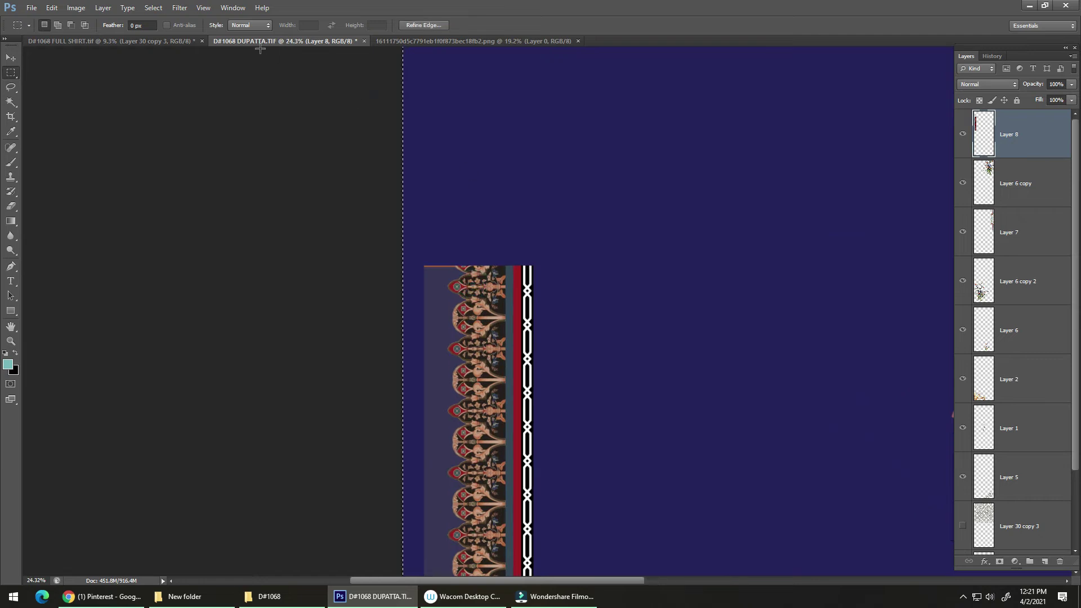
pyautogui.press('v')
pyautogui.click(222, 26)
pyautogui.click(268, 24)
pyautogui.hotkey('ctrl', 'd')
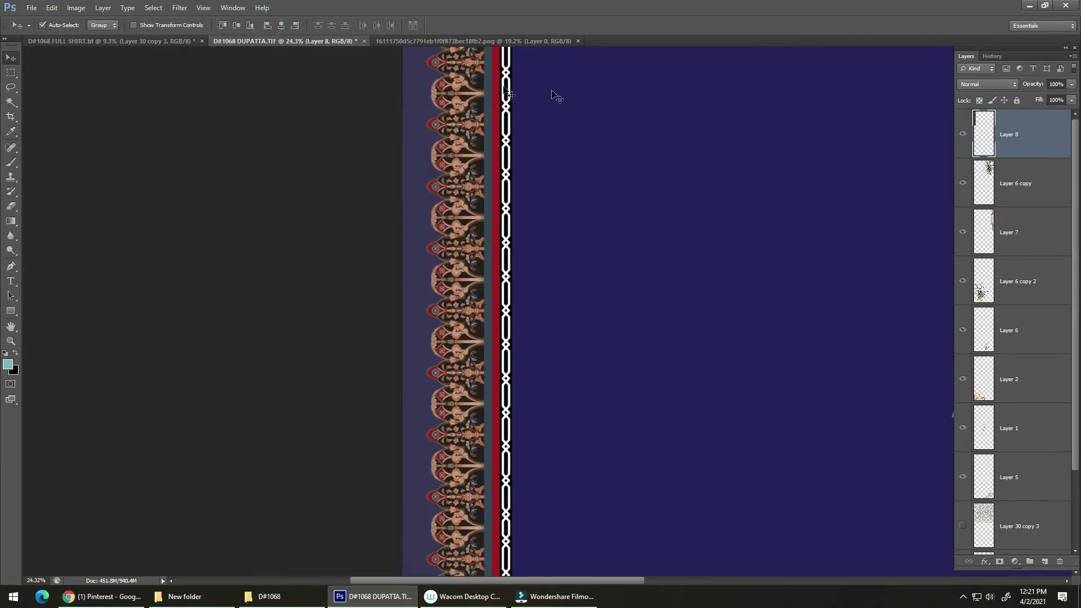
# Strongly increase the contrast of the border strip on Layer 8 with the Brightness/Contrast adjustment.
pyautogui.moveTo(454, 145); pyautogui.dragTo(503, 104)
pyautogui.moveTo(488, 161); pyautogui.dragTo(507, 192)
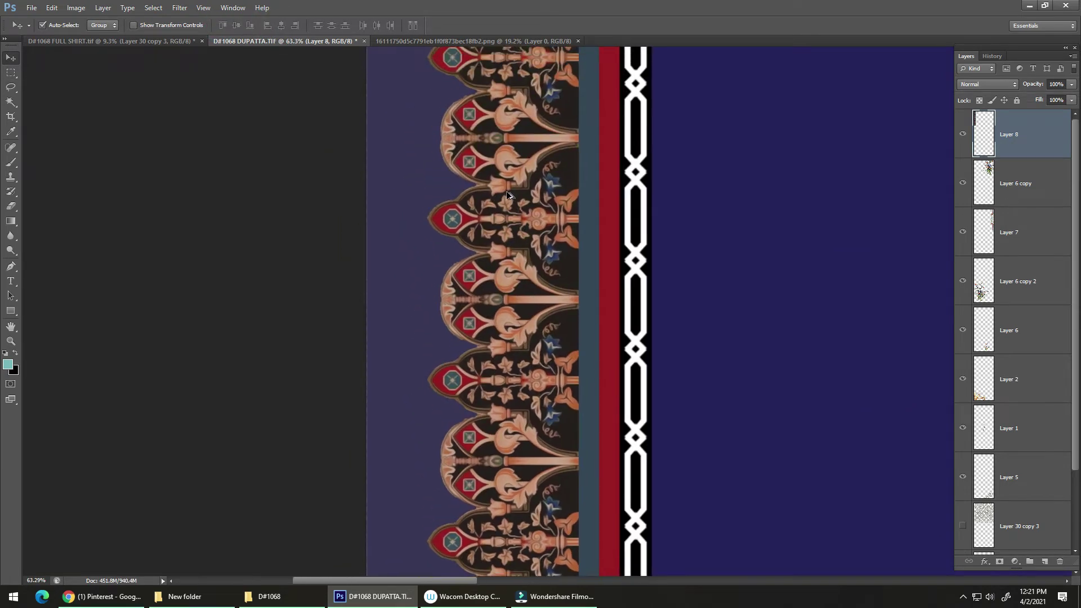
pyautogui.hotkey('alt', 'i')
pyautogui.press('j')
pyautogui.press('c')
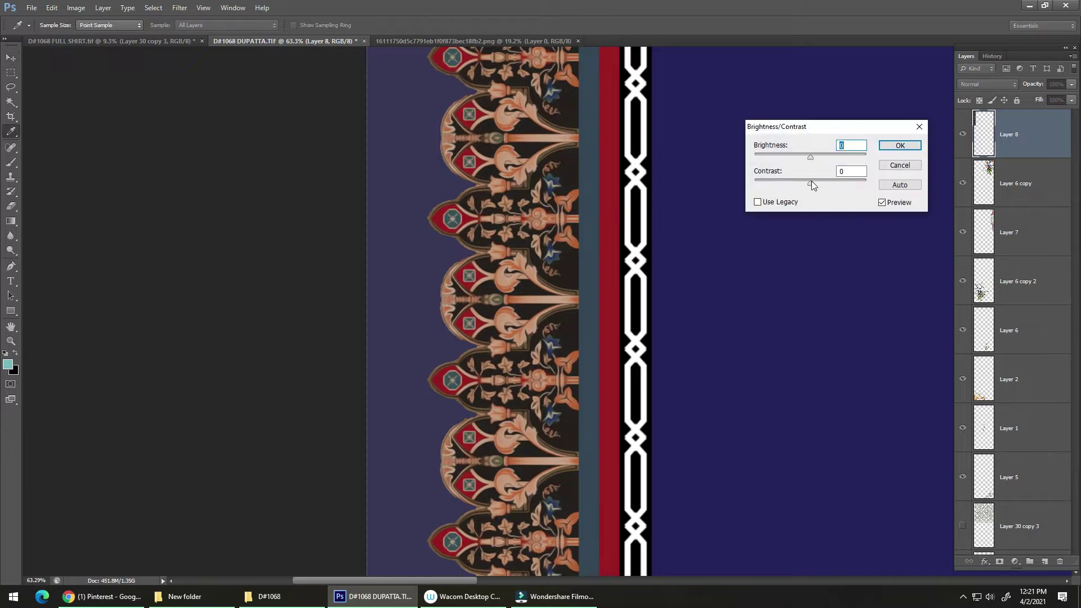
pyautogui.moveTo(811, 184); pyautogui.dragTo(860, 185)
pyautogui.click(897, 147)
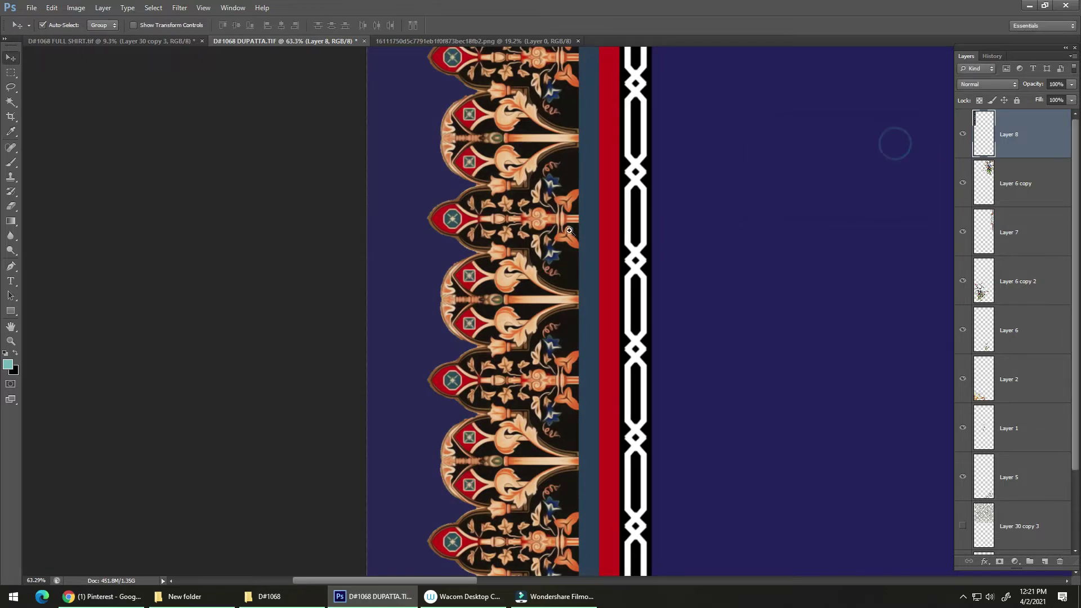
# Cut off the border strip's top end exactly along the centre line of the first full pointed red motif.
pyautogui.moveTo(524, 253); pyautogui.dragTo(457, 305)
pyautogui.moveTo(482, 242); pyautogui.dragTo(465, 333)
pyautogui.moveTo(468, 294); pyautogui.dragTo(465, 325)
pyautogui.press('m')
pyautogui.moveTo(109, 229); pyautogui.dragTo(818, 367)
pyautogui.moveTo(323, 367); pyautogui.dragTo(371, 275)
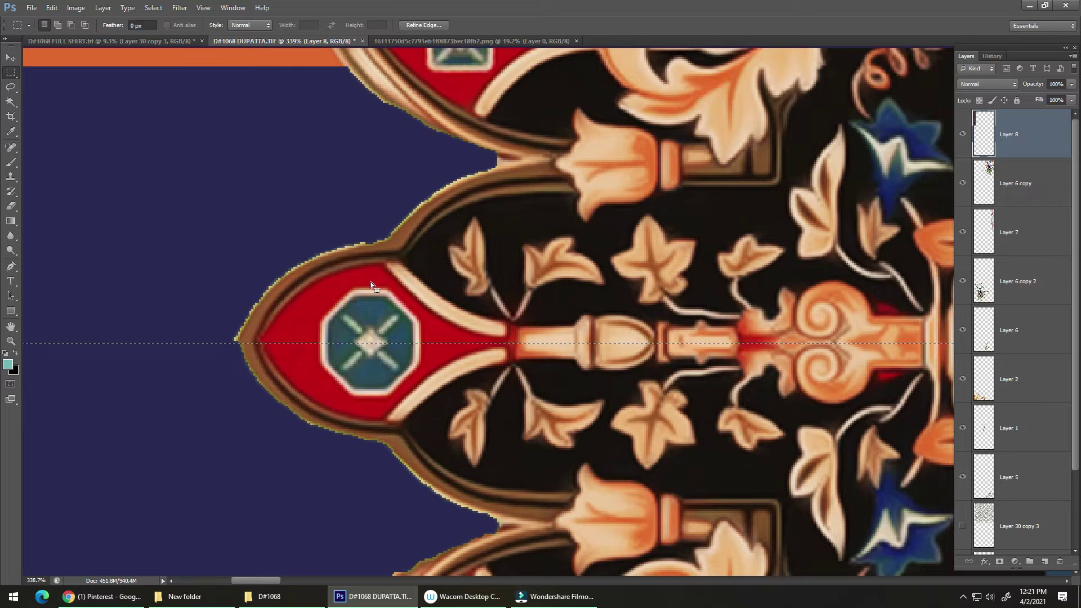
pyautogui.press('Delete')
pyautogui.hotkey('ctrl', 'd')
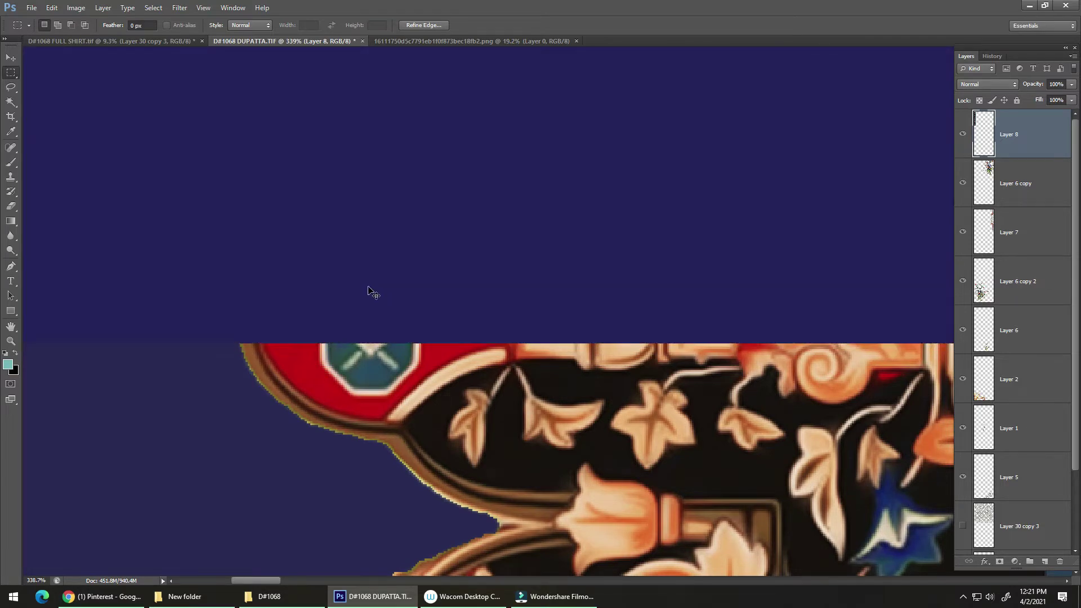
# Align the trimmed border strip with the dupatta canvas's top edge.
pyautogui.scroll(-5, 441, 267)
pyautogui.press('v')
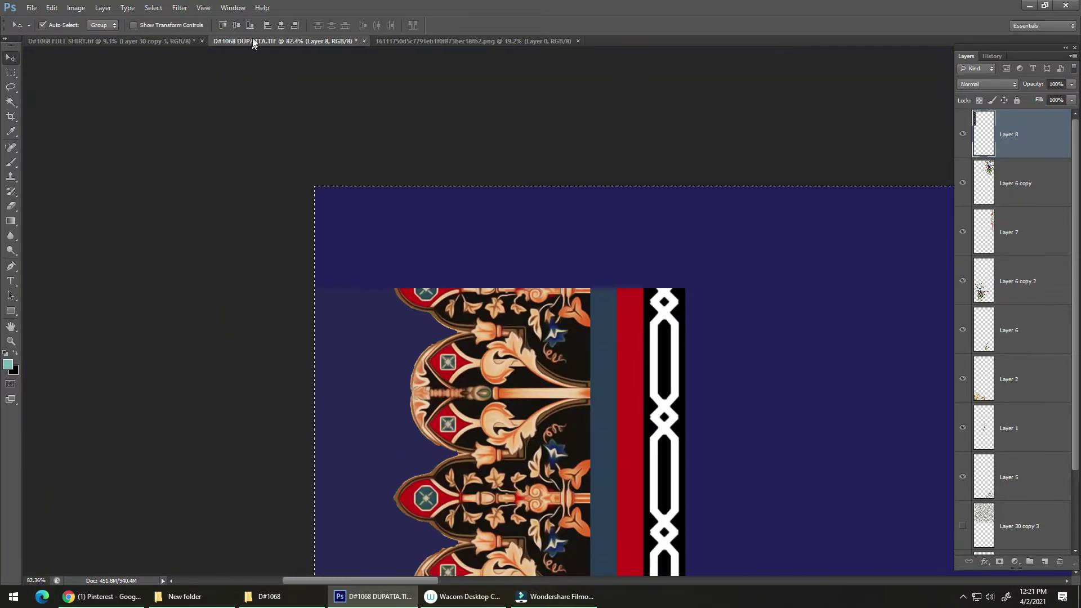
pyautogui.hotkey('ctrl', 'a')
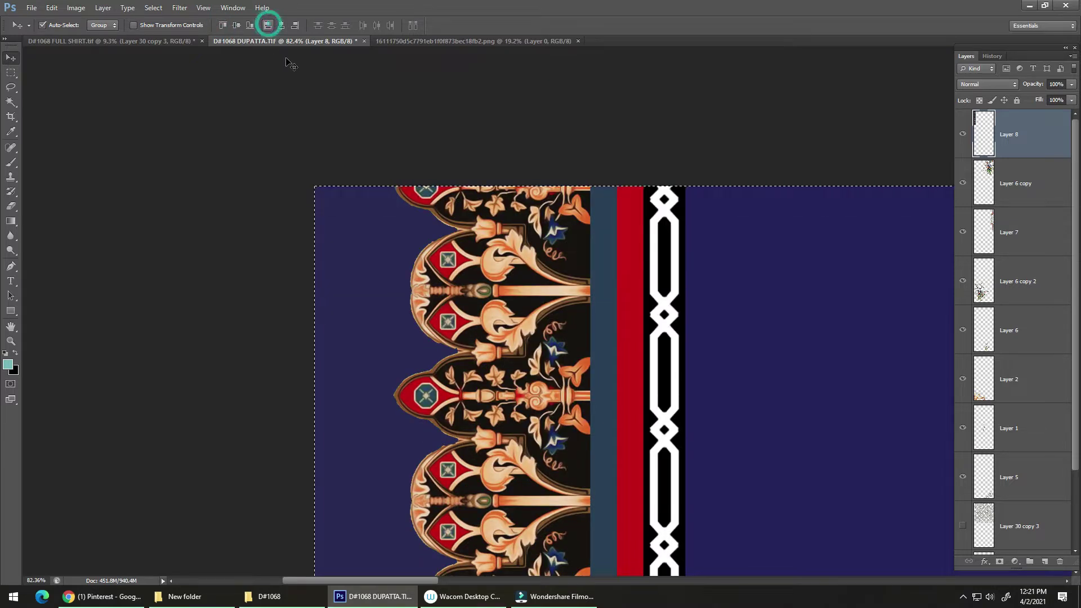
# Select the border strip's plain blue background outside the scalloped edge with the Magic Wand at tolerance 20 and delete it.
pyautogui.scroll(2, 381, 248)
pyautogui.press('w')
pyautogui.click(383, 246)
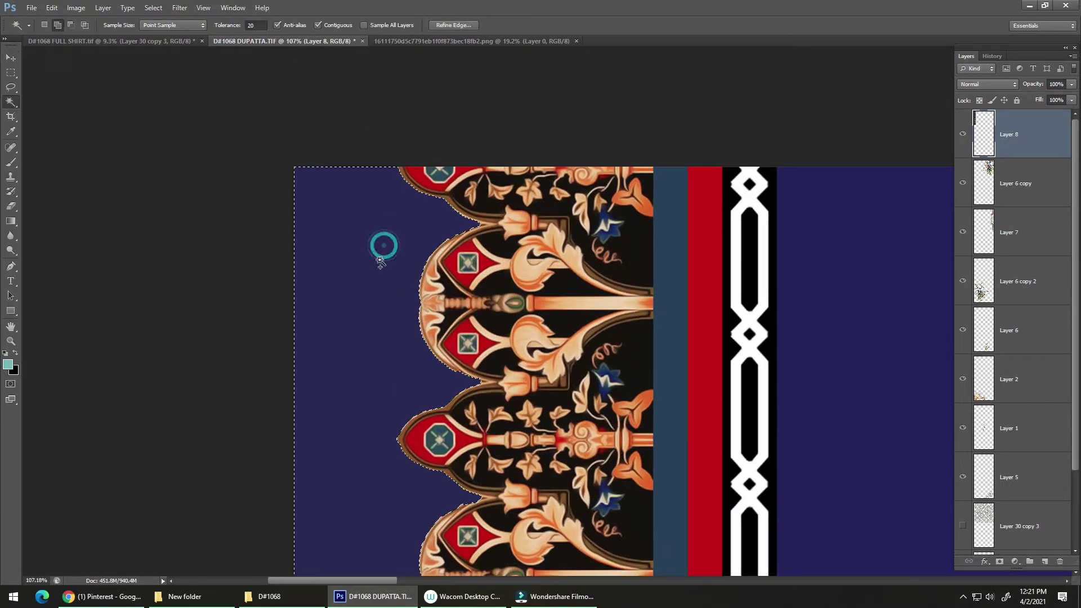
pyautogui.hotkey('ctrl', 'd')
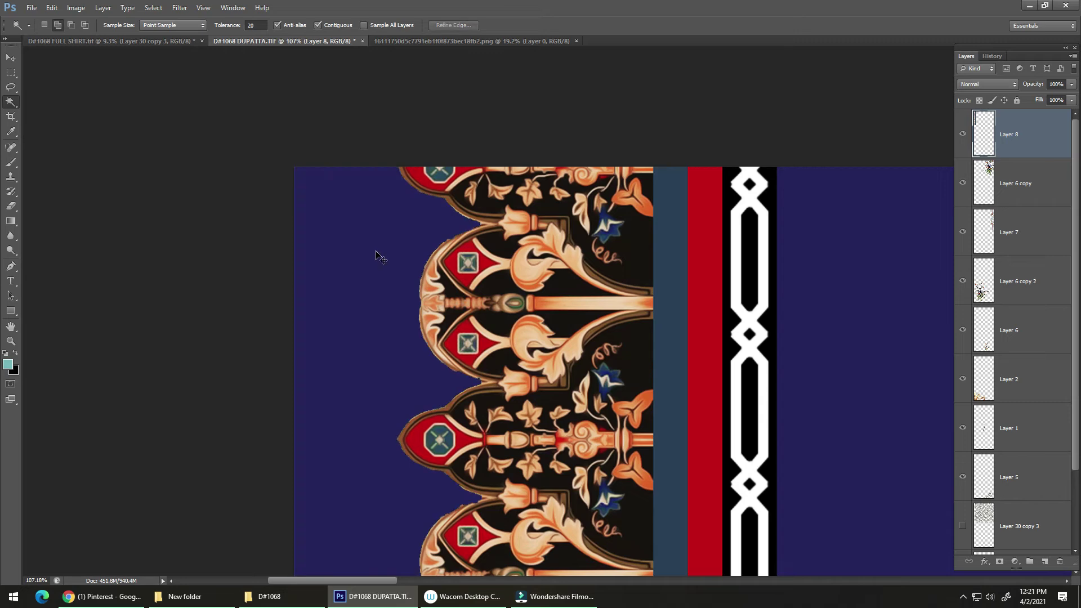
# Align the scalloped edge of the cut-out border strip with the left edge of the canvas.
pyautogui.press('v')
pyautogui.hotkey('ctrl', 'a')
pyautogui.click(267, 25)
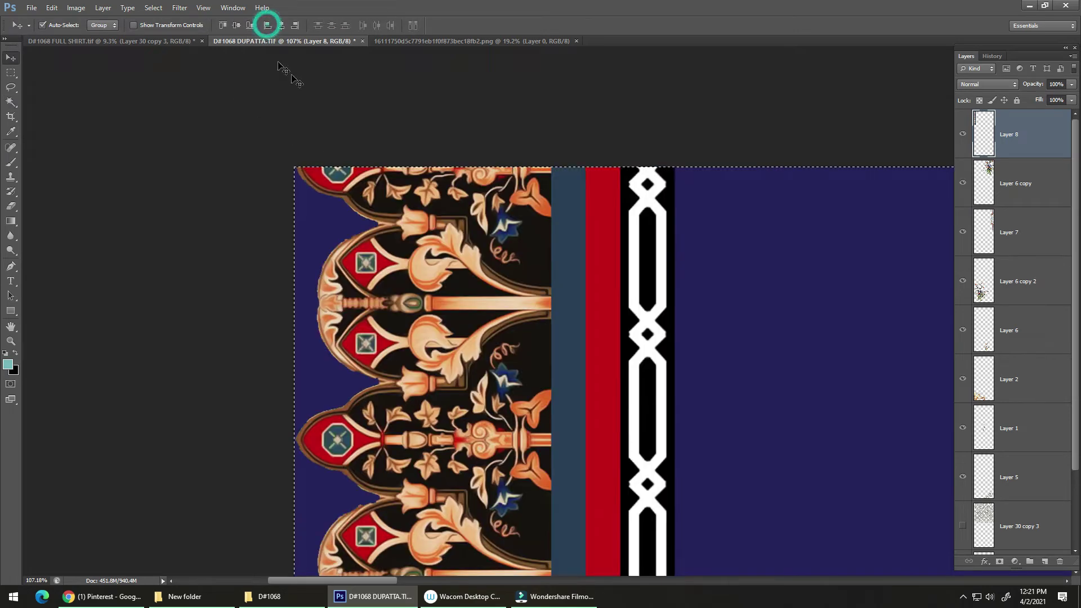
# Cut the border strip's top end to a 45-degree mitre starting at the canvas's upper-left corner, using a Pen path made into a selection.
pyautogui.scroll(-3, 391, 143)
pyautogui.scroll(-8, 391, 143)
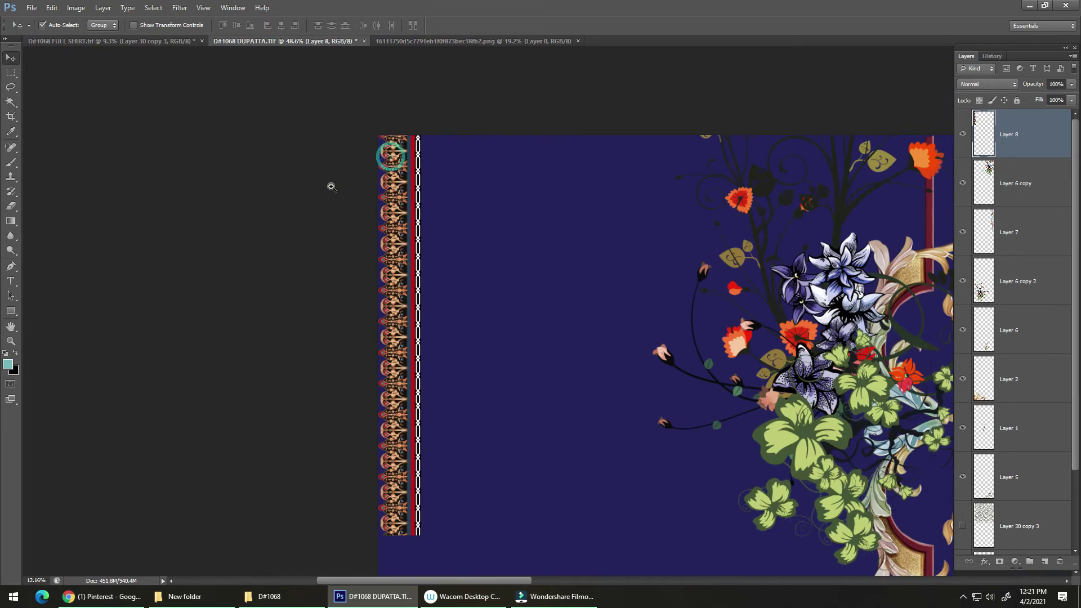
pyautogui.scroll(12, 396, 164)
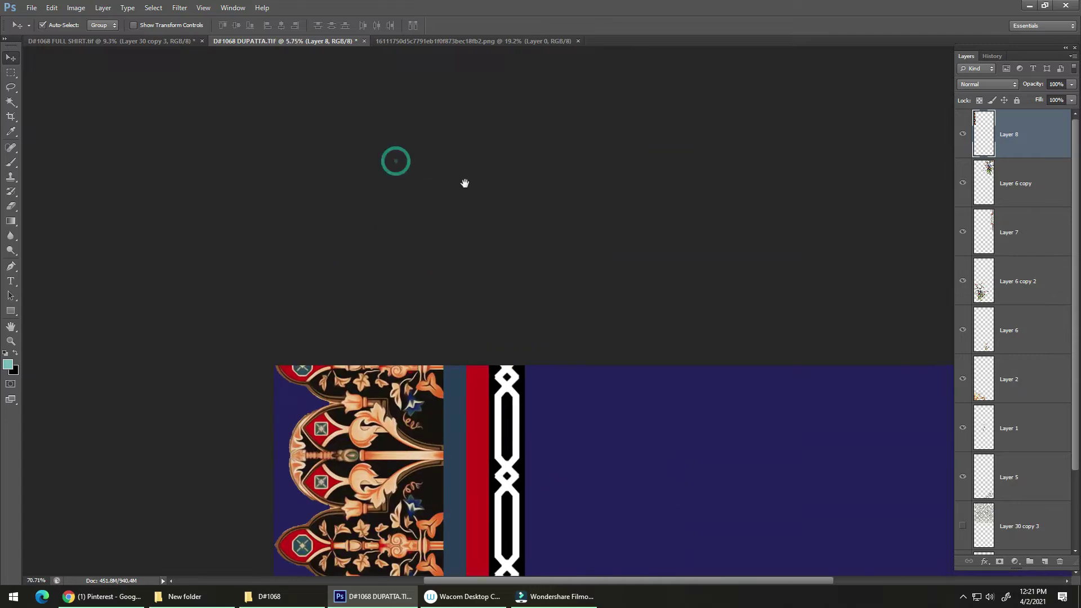
pyautogui.scroll(8, 234, 273)
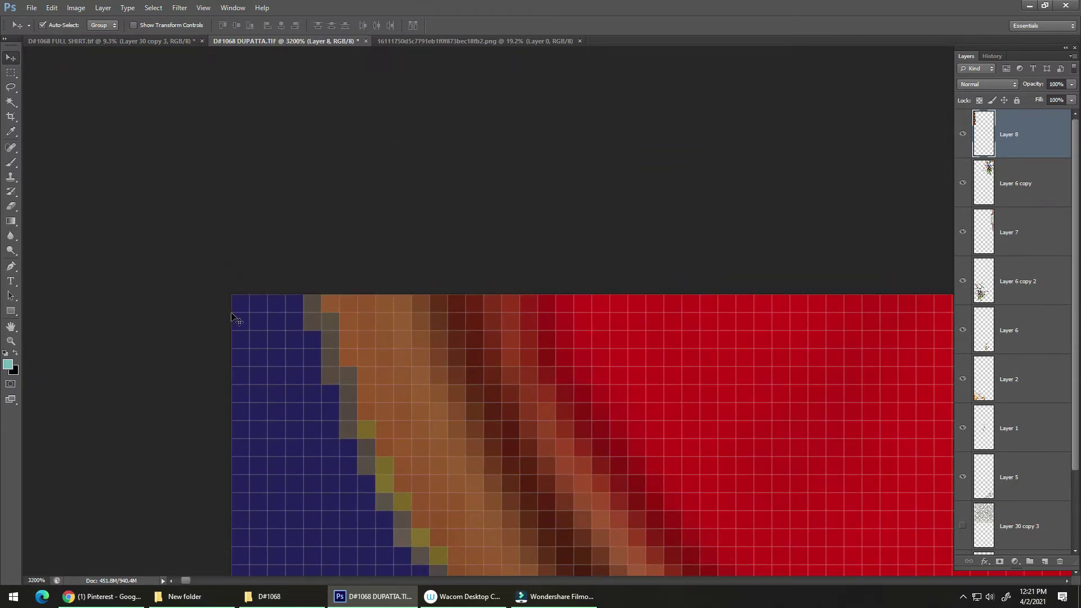
pyautogui.press('p')
pyautogui.scroll(-10, 227, 293)
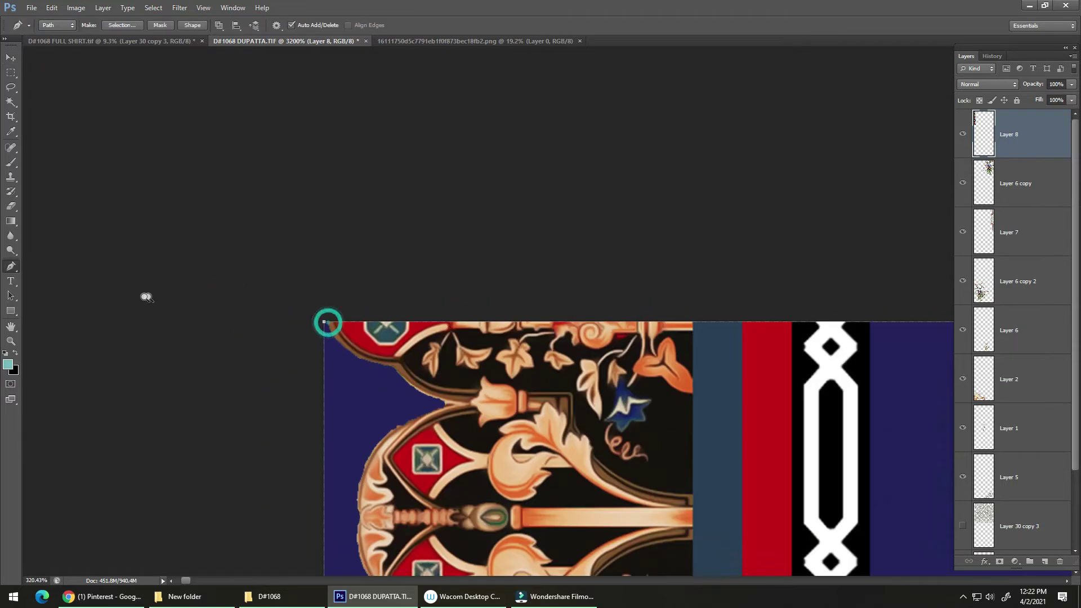
pyautogui.moveTo(314, 336); pyautogui.dragTo(271, 174)
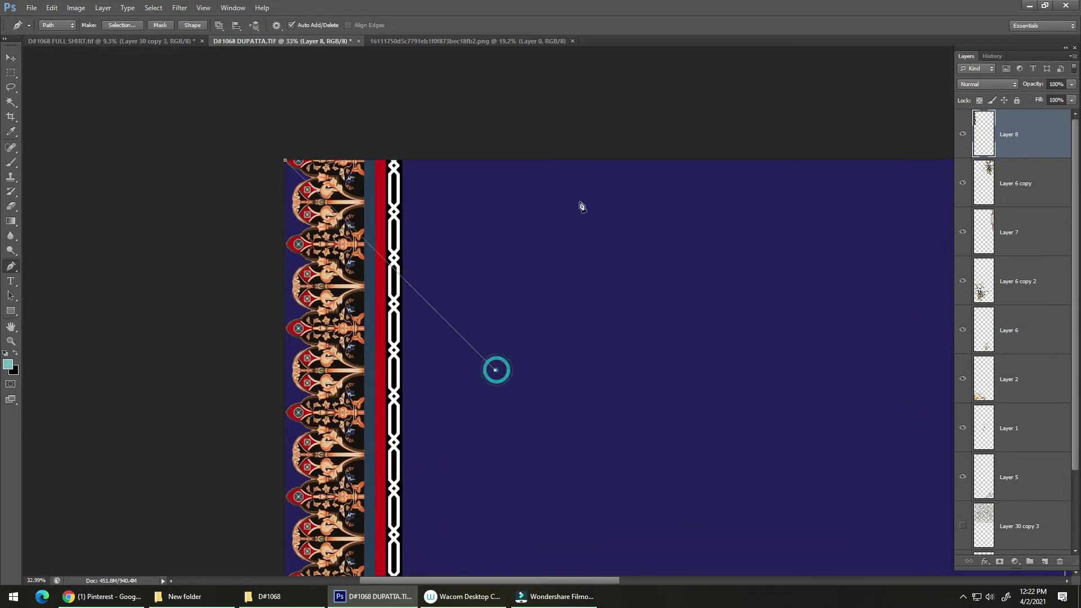
pyautogui.hotkey('ctrl', 'Return')
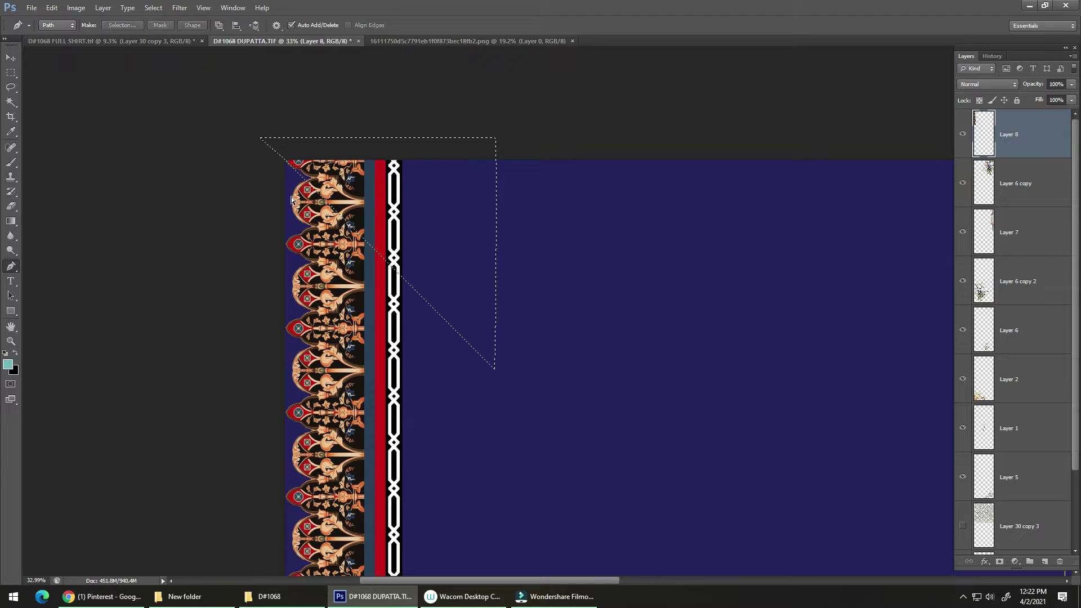
pyautogui.press('Delete')
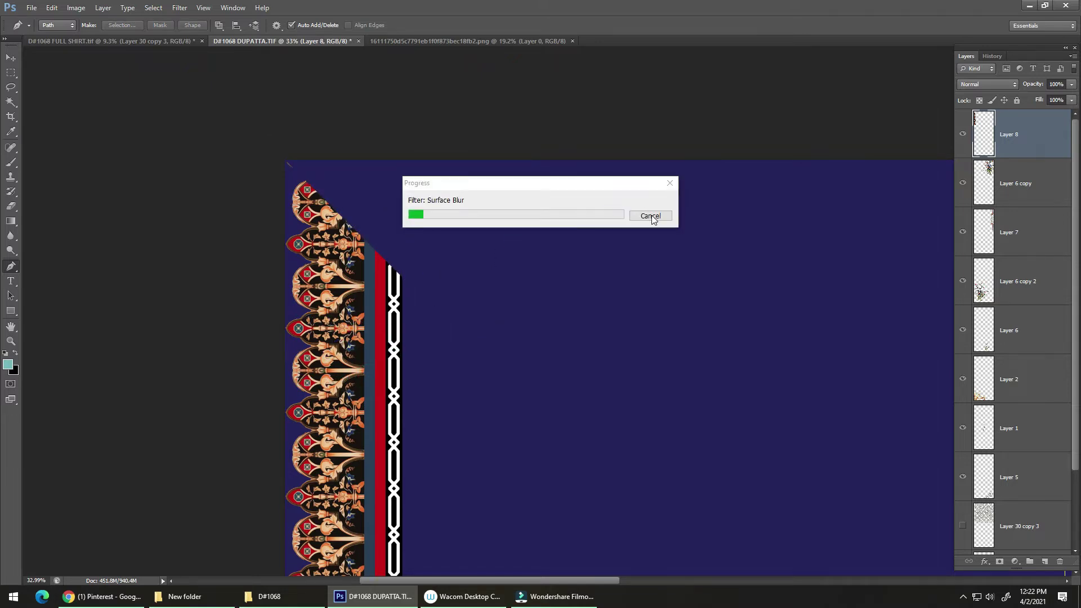
pyautogui.click(651, 216)
# Duplicate the mitred border strip and flip the copy horizontally.
pyautogui.moveTo(376, 379); pyautogui.dragTo(315, 389)
pyautogui.moveTo(353, 420); pyautogui.dragTo(304, 237)
pyautogui.moveTo(317, 313); pyautogui.dragTo(294, 321)
pyautogui.hotkey('ctrl', 'j')
pyautogui.hotkey('alt', 'e')
pyautogui.press('a')
pyautogui.press('h')
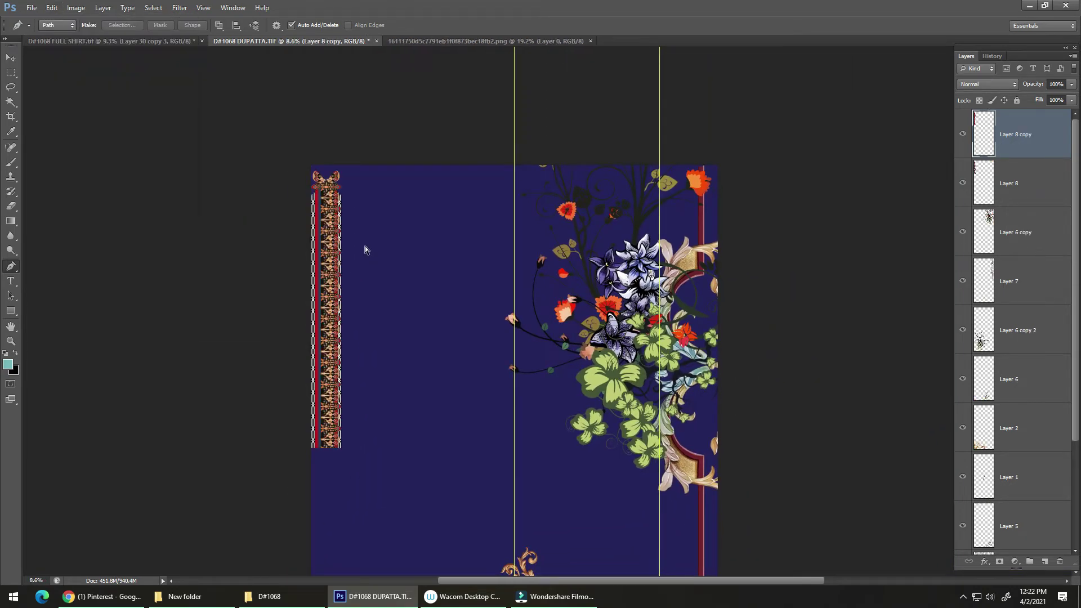
# Rotate the strip copy 90° clockwise and place it along the canvas's top edge, flush with the left corner.
pyautogui.hotkey('ctrl', 't')
pyautogui.rightClick(346, 245)
pyautogui.click(404, 387)
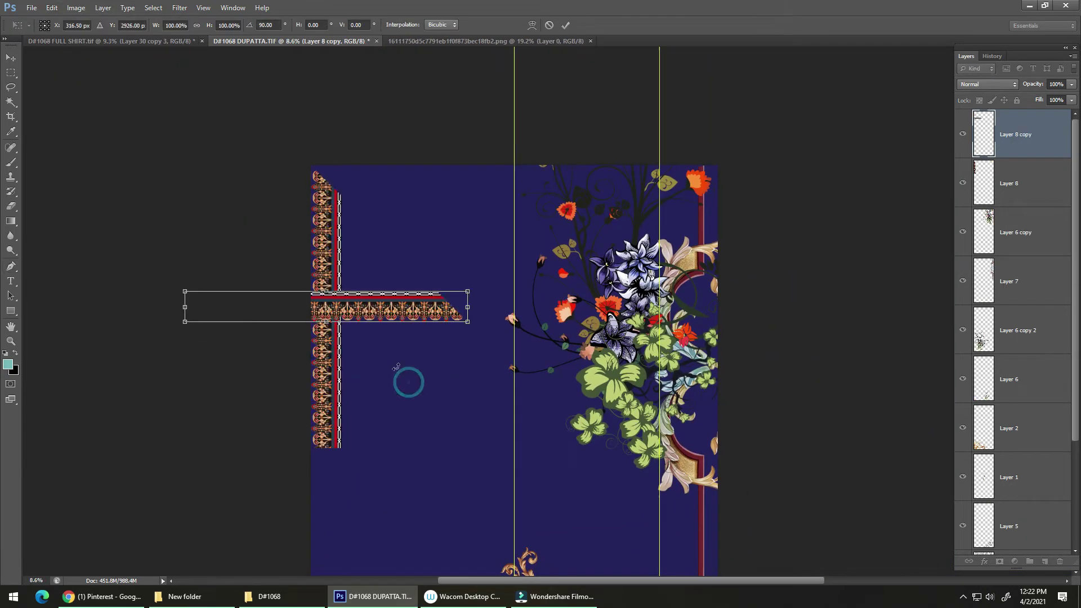
pyautogui.moveTo(374, 301); pyautogui.dragTo(500, 175)
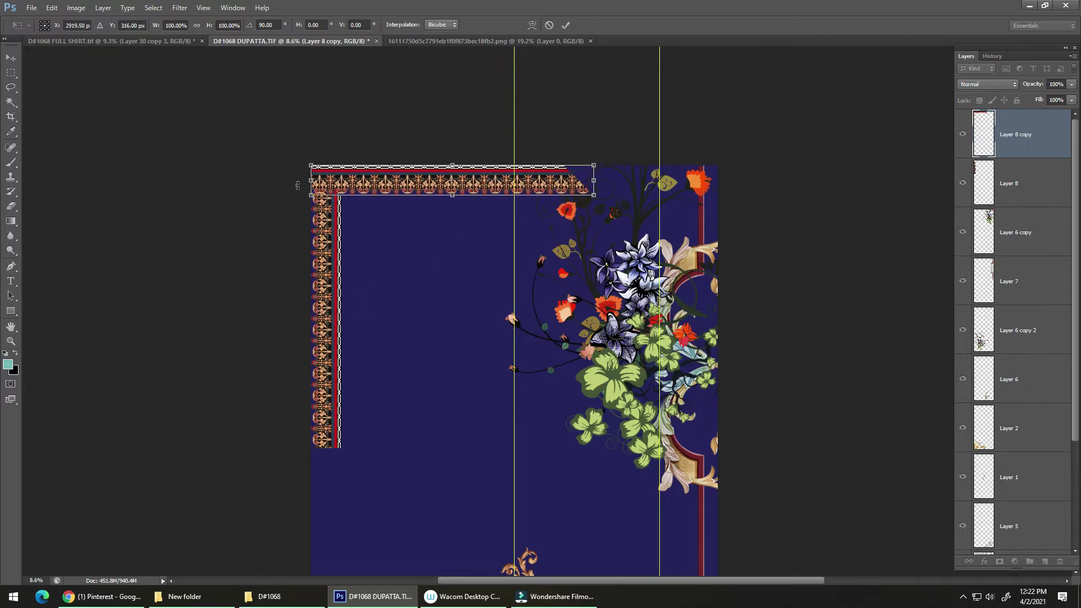
# Flip the top strip horizontally and vertically so both mitres meet at the corner, and merge it with the side strip.
pyautogui.scroll(8, 376, 167)
pyautogui.rightClick(432, 199)
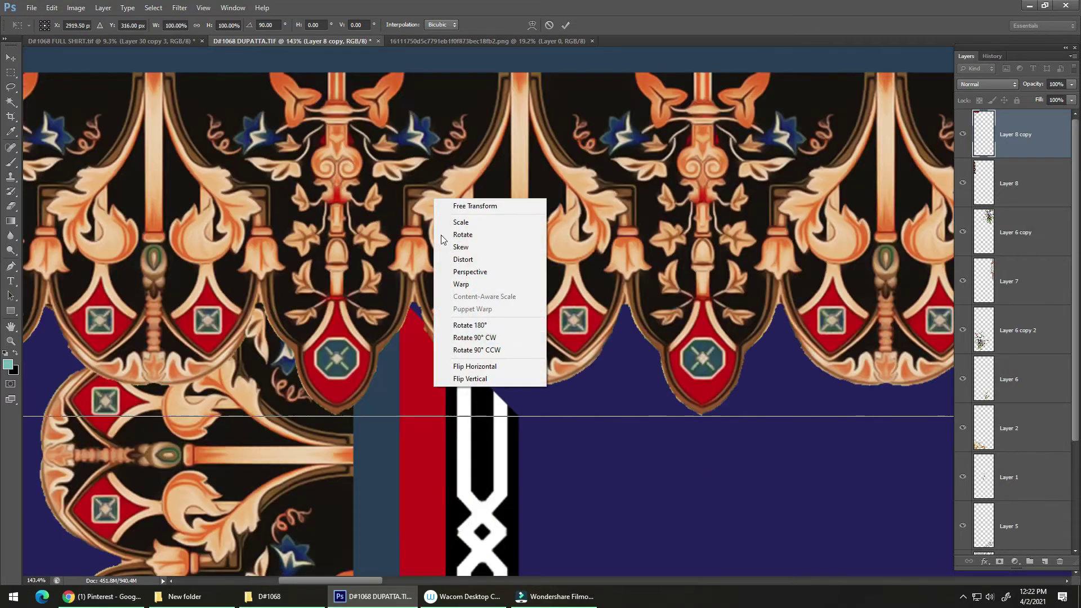
pyautogui.click(443, 365)
pyautogui.scroll(-5, 445, 366)
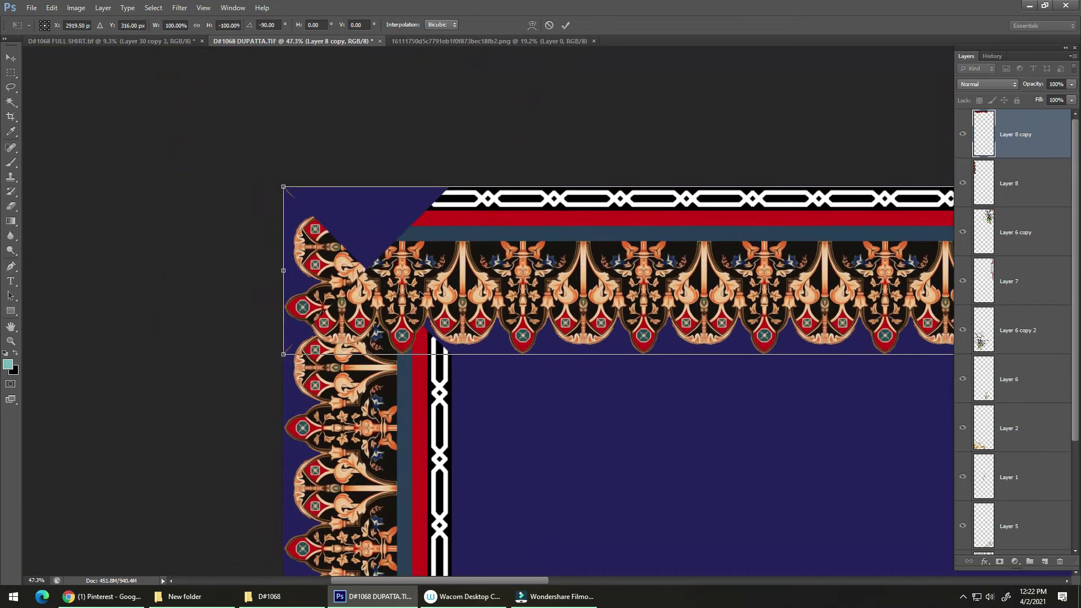
pyautogui.rightClick(422, 297)
pyautogui.click(457, 476)
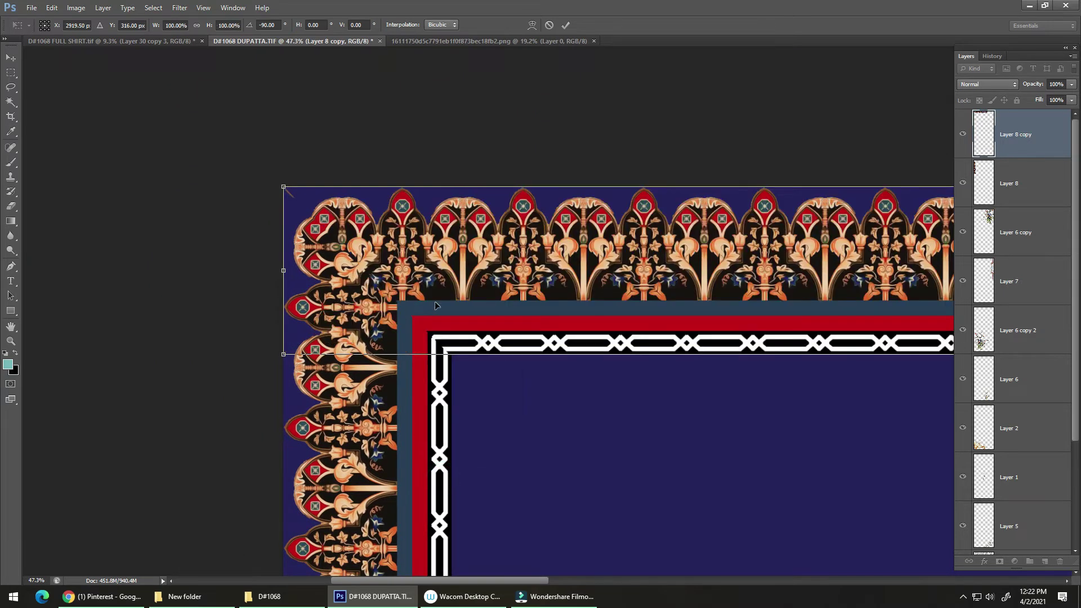
pyautogui.press('Return')
pyautogui.click(436, 302)
pyautogui.hotkey('ctrl', 'e')
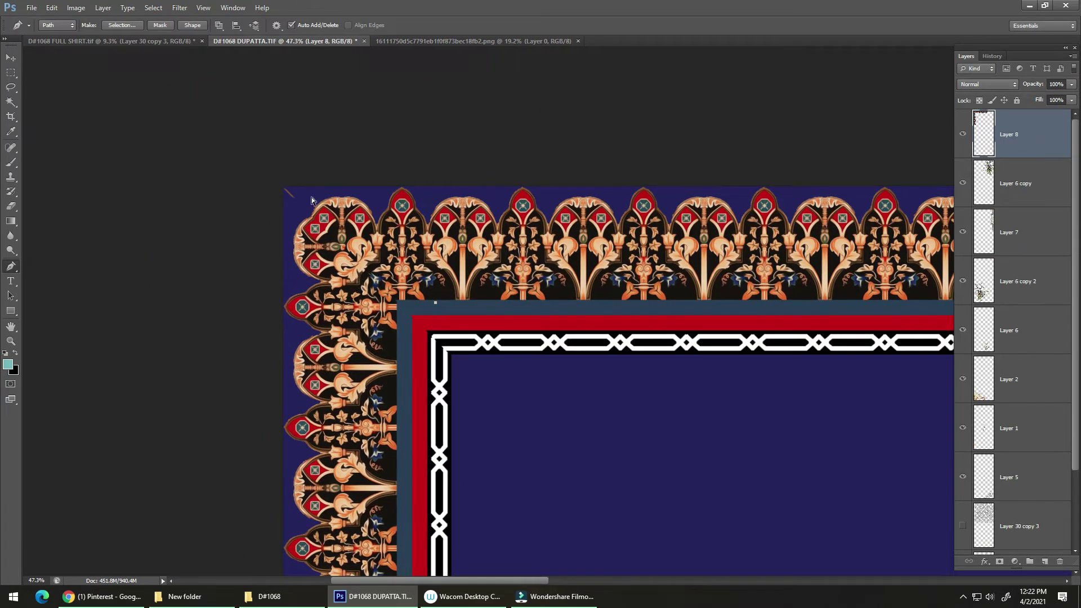
# Try to isolate the stray diagonal mark at the border's outer corner with the Lasso.
pyautogui.press('l')
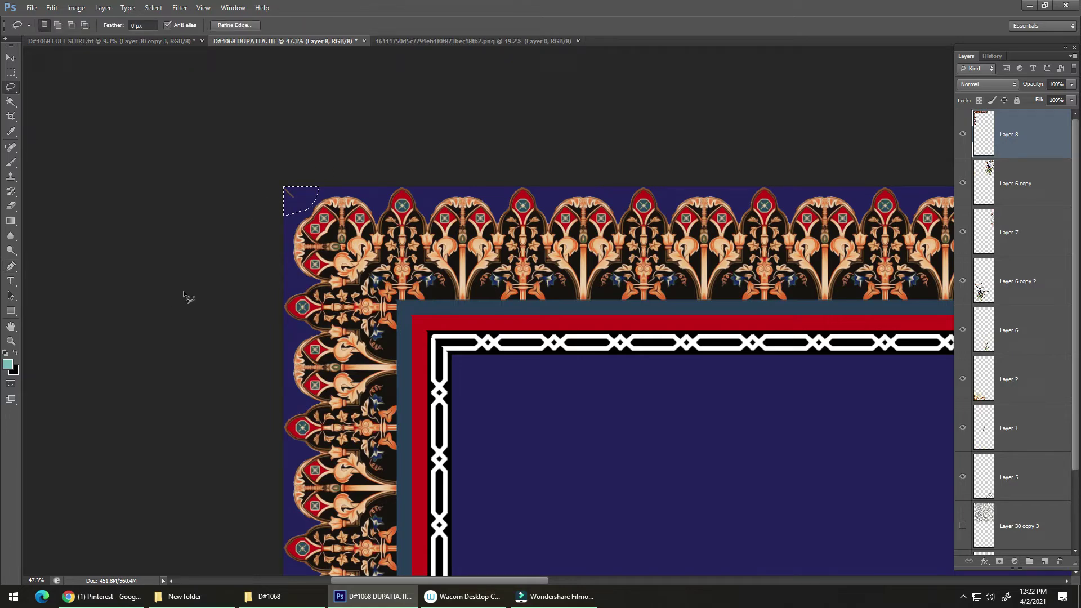
pyautogui.moveTo(442, 315); pyautogui.dragTo(489, 262)
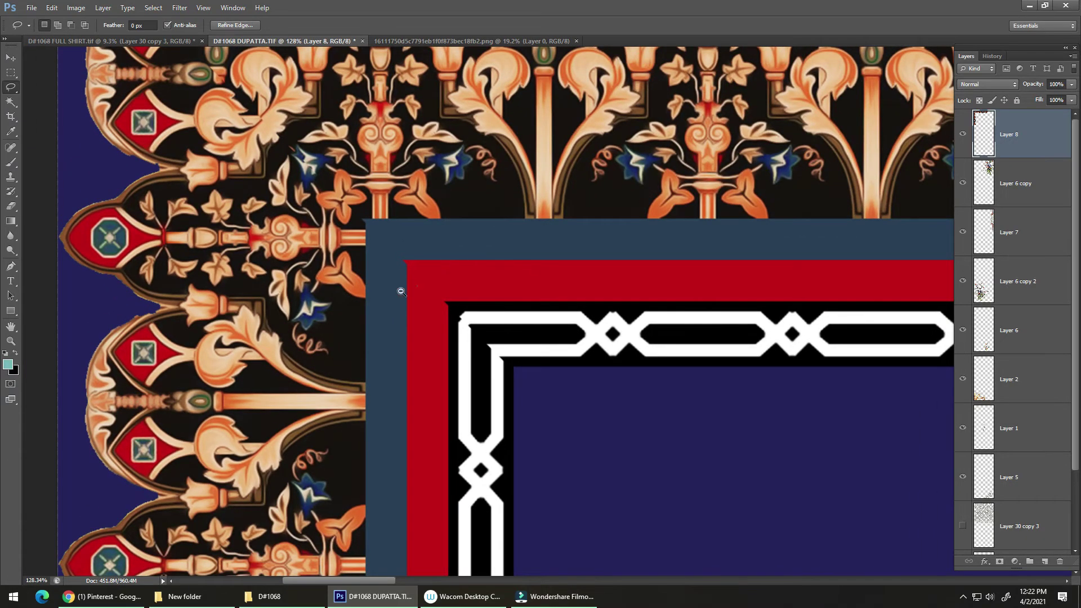
pyautogui.moveTo(401, 291); pyautogui.dragTo(365, 328)
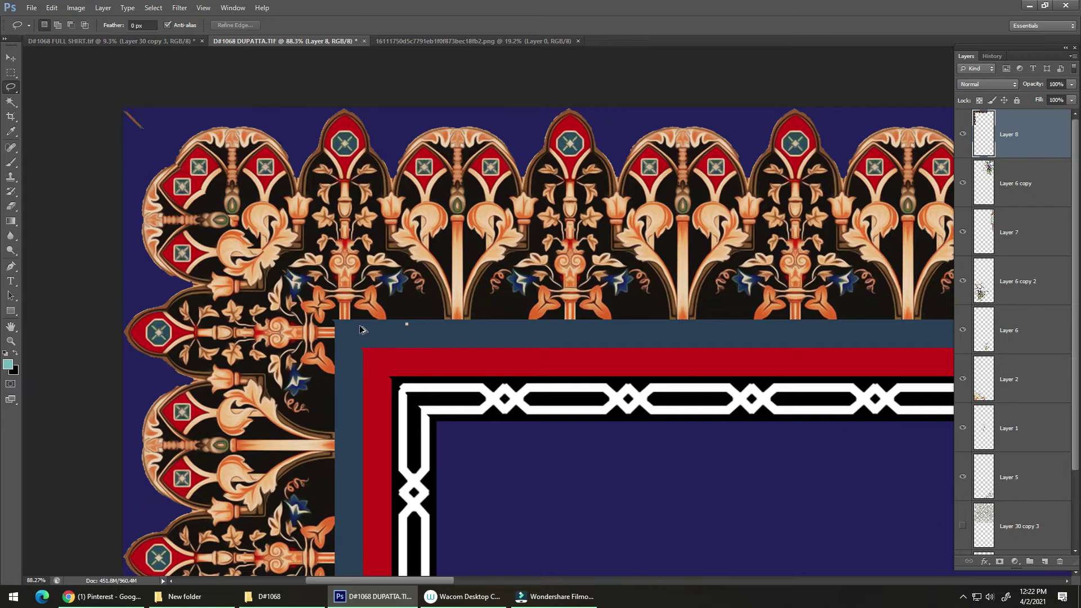
# Duplicate the joined border layer, nudge the copy to close the diagonal seam at the corner, and merge the two.
pyautogui.hotkey('ctrl', 'j')
pyautogui.press('v')
pyautogui.moveTo(394, 331); pyautogui.dragTo(387, 335)
pyautogui.moveTo(380, 378); pyautogui.dragTo(416, 262)
pyautogui.moveTo(439, 265); pyautogui.dragTo(296, 282)
pyautogui.moveTo(362, 170); pyautogui.dragTo(363, 164)
pyautogui.hotkey('ctrl', 'e')
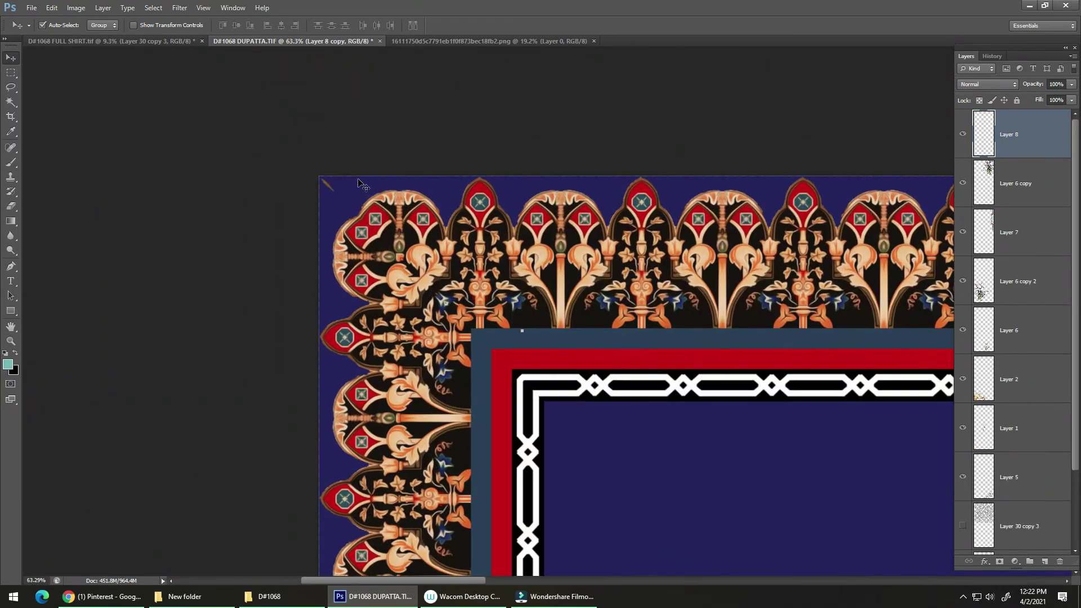
# Erase the stray diagonal mark at the outer corner of the border.
pyautogui.press('e')
pyautogui.moveTo(398, 244); pyautogui.dragTo(347, 247)
pyautogui.moveTo(379, 275); pyautogui.dragTo(166, 191)
pyautogui.moveTo(350, 229); pyautogui.dragTo(302, 225)
pyautogui.moveTo(333, 278); pyautogui.dragTo(307, 226)
pyautogui.moveTo(333, 261); pyautogui.dragTo(305, 261)
pyautogui.press('v')
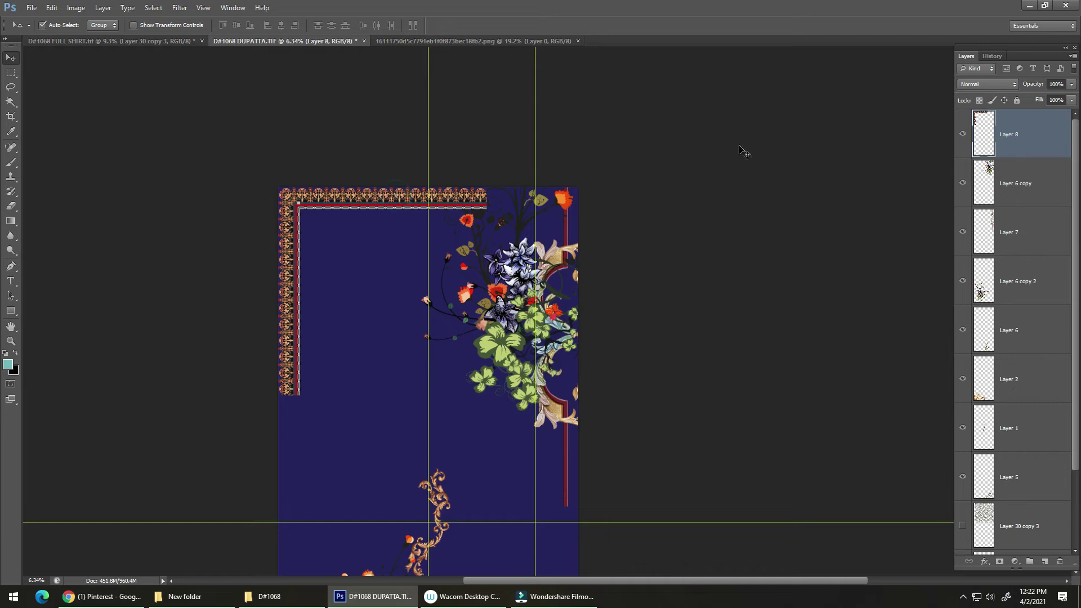
# Move the border layer down the layer stack to directly above the Background layer.
pyautogui.scroll(-2, 1053, 134)
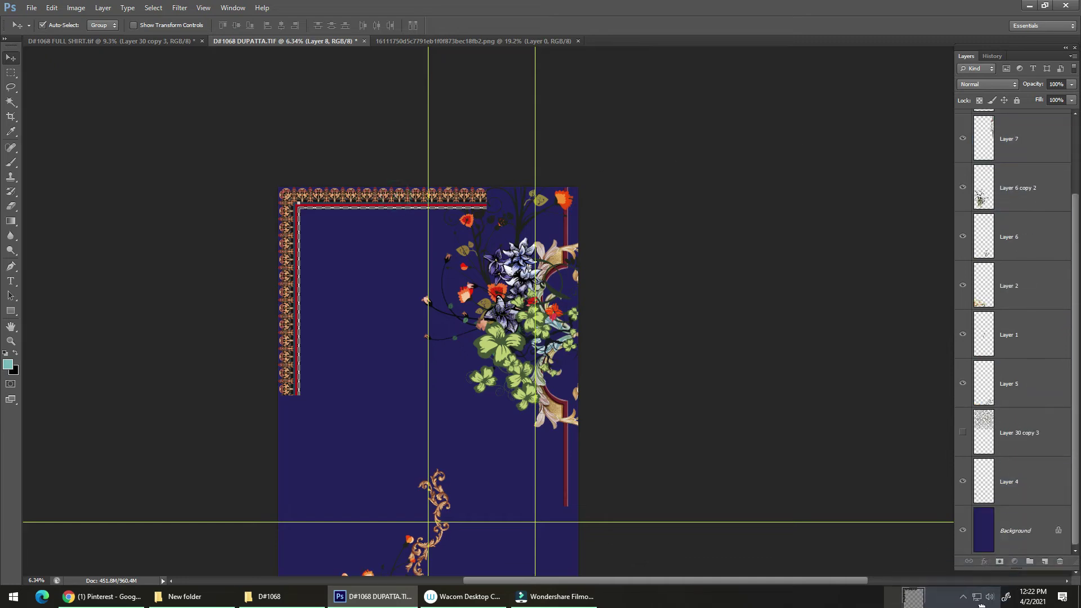
pyautogui.click(962, 596)
pyautogui.moveTo(1020, 510); pyautogui.dragTo(965, 573)
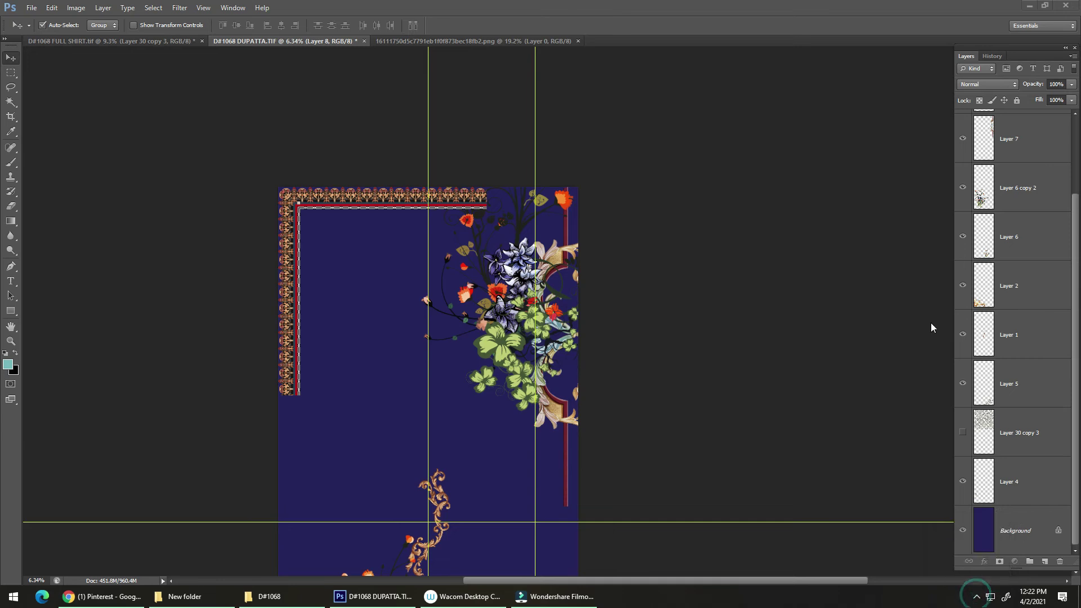
pyautogui.click(450, 199)
pyautogui.moveTo(1029, 143); pyautogui.dragTo(987, 467)
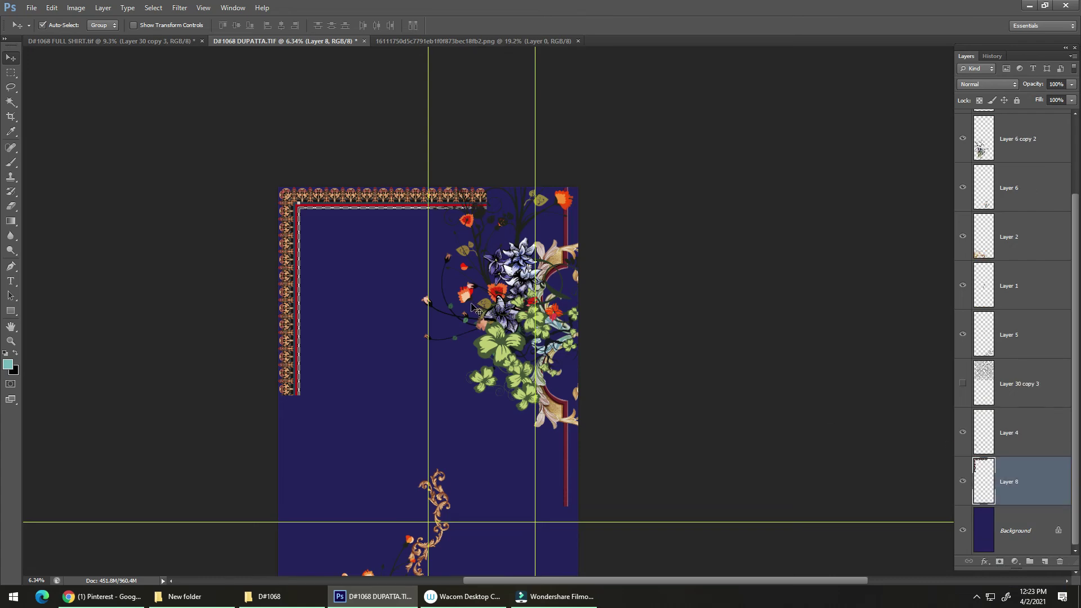
# Open the motif sheet 992a67904a8da02eec8c60c0779f7634.png from New folder in Photoshop.
pyautogui.hotkey('alt', 'Tab')
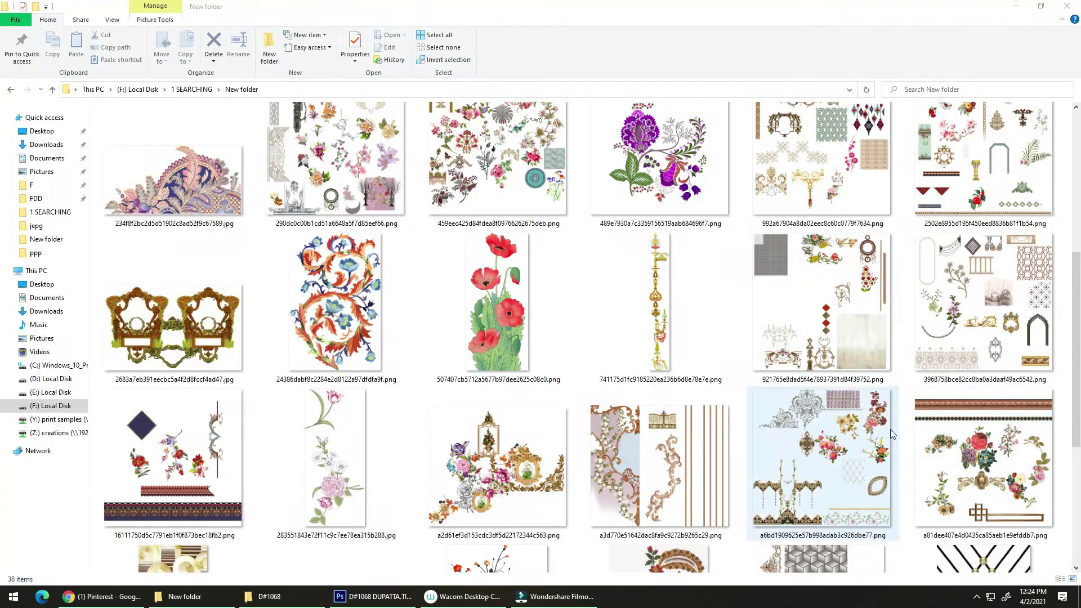
pyautogui.click(854, 177)
pyautogui.moveTo(873, 190); pyautogui.dragTo(1008, 235)
pyautogui.hotkey('alt', 'Tab')
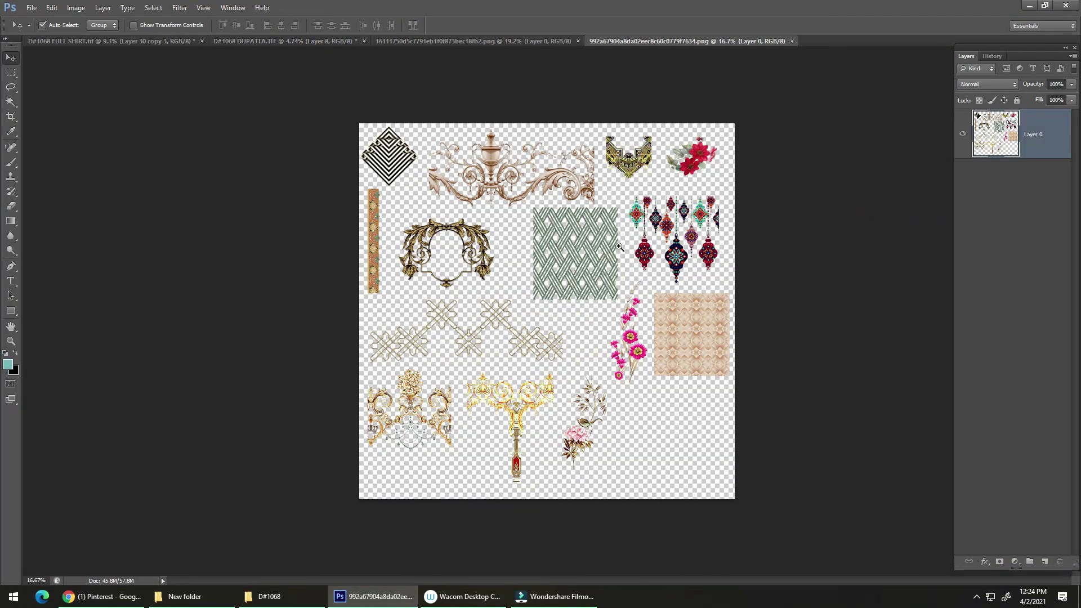
pyautogui.click(514, 319)
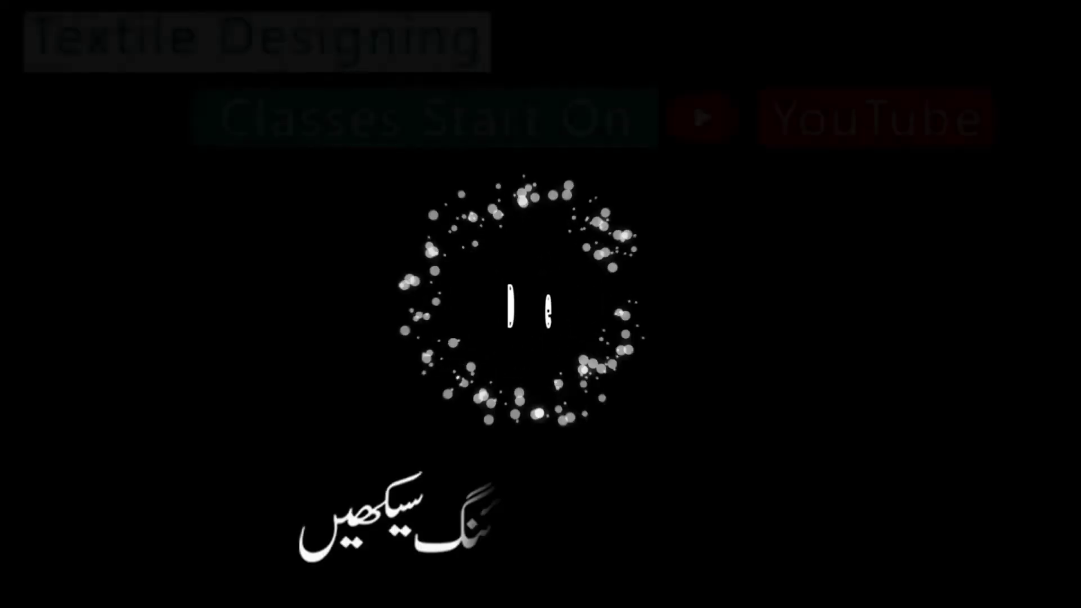